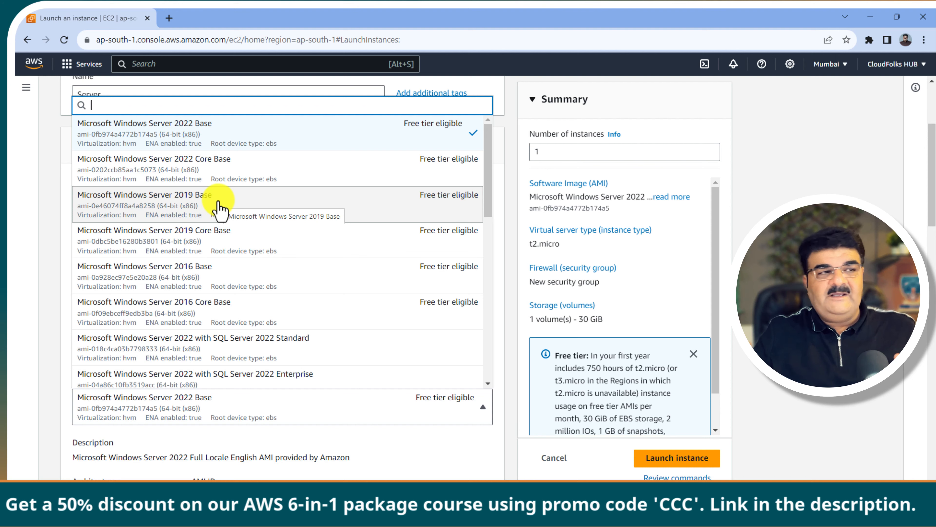
Step: Select the Microsoft Windows Server 2019 Base image for the instance
{"action": "left_click", "coordinate": [220, 206]}
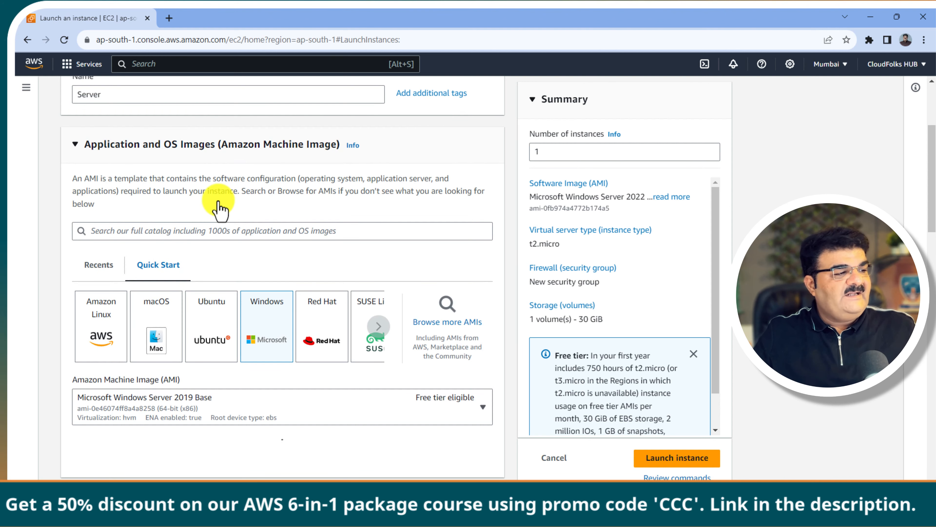
{"action": "scroll", "coordinate": [218, 202], "scroll_direction": "down", "scroll_amount": 6}
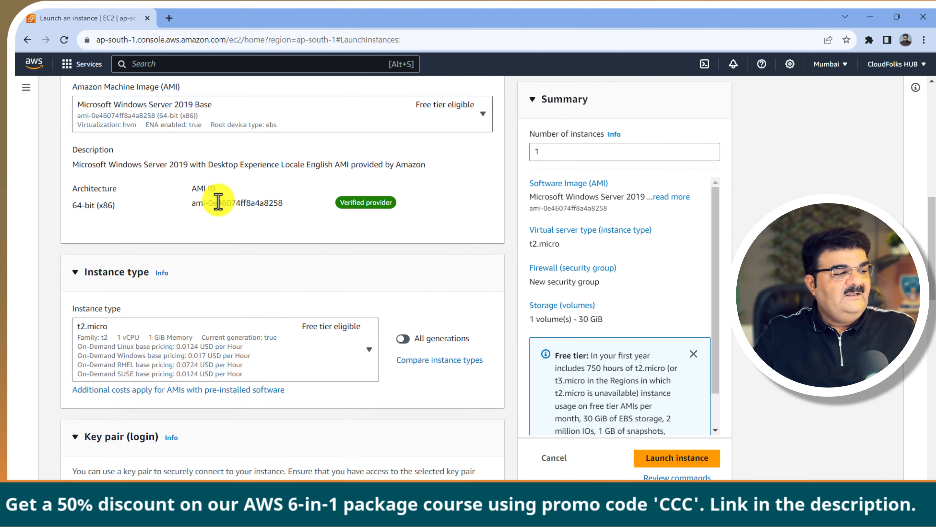
{"action": "scroll", "coordinate": [220, 203], "scroll_direction": "down", "scroll_amount": 3}
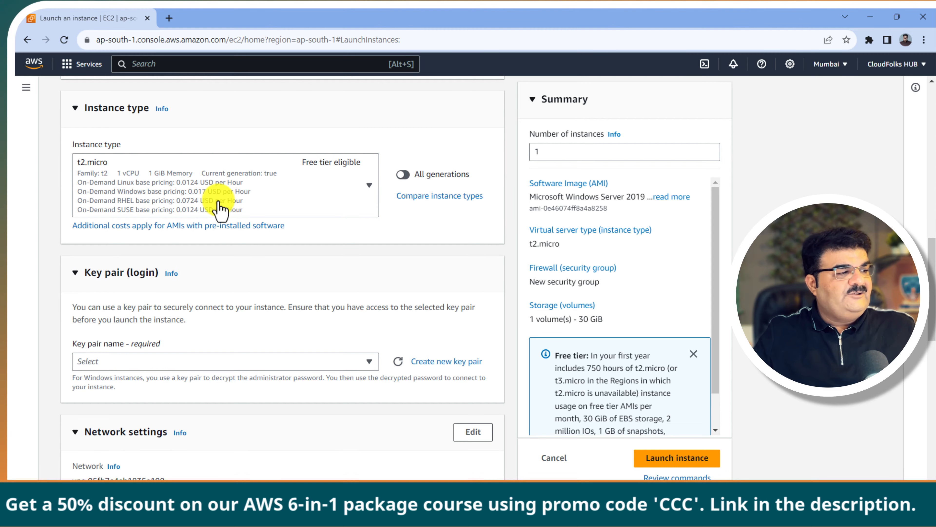
{"action": "scroll", "coordinate": [220, 203], "scroll_direction": "down", "scroll_amount": 3}
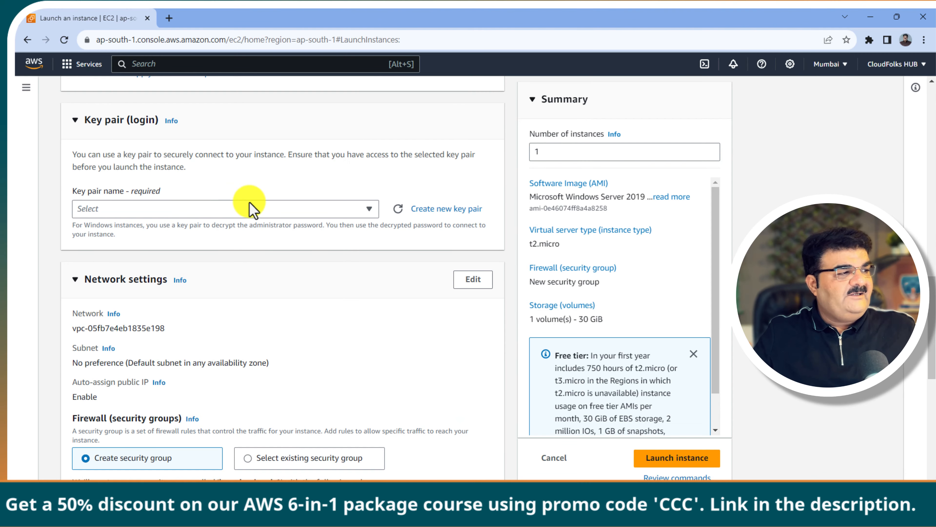
Step: Create a new key pair named Fsx and save Fsx.pem to Downloads
{"action": "left_click", "coordinate": [437, 209]}
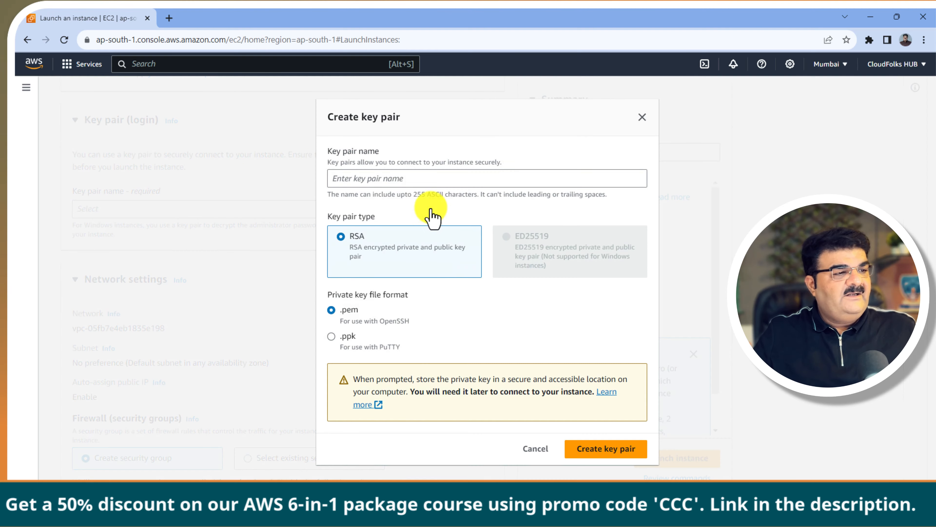
{"action": "left_click", "coordinate": [366, 180]}
{"action": "type", "text": "Fsx"}
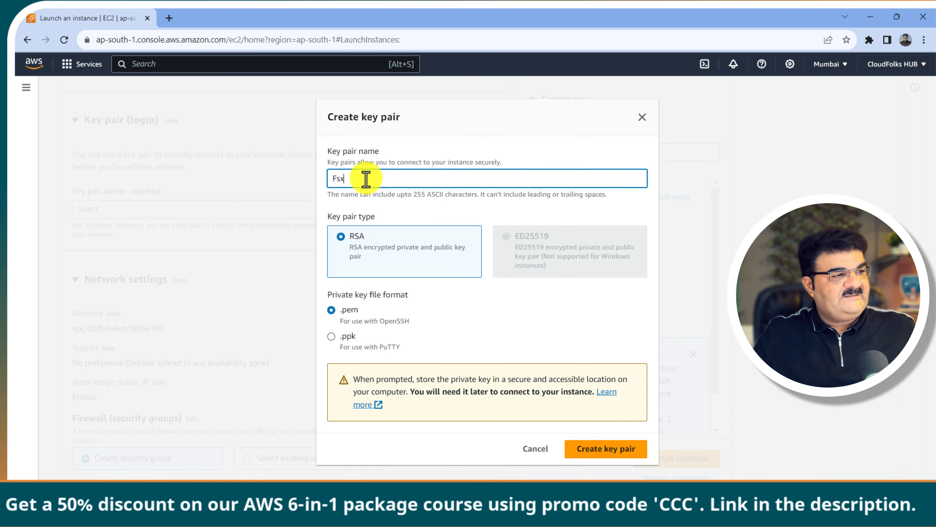
{"action": "left_click", "coordinate": [607, 453]}
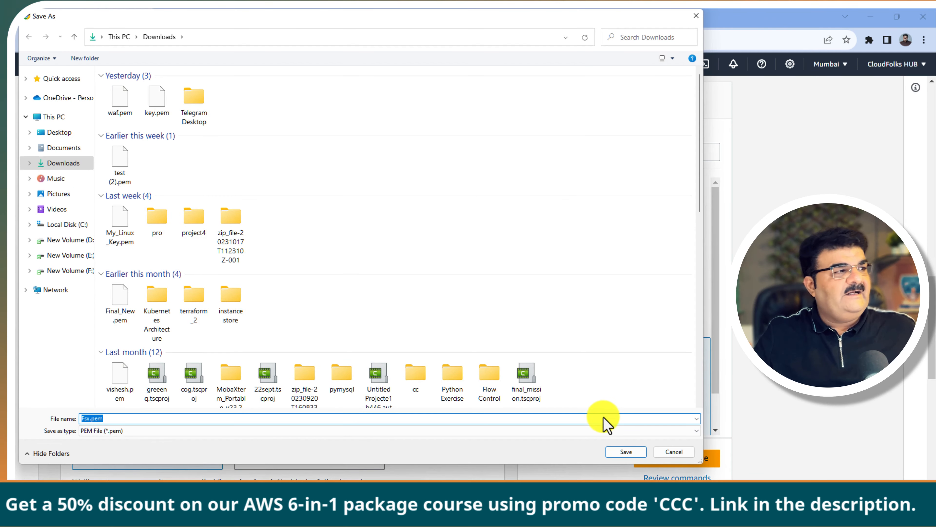
{"action": "left_click", "coordinate": [623, 452]}
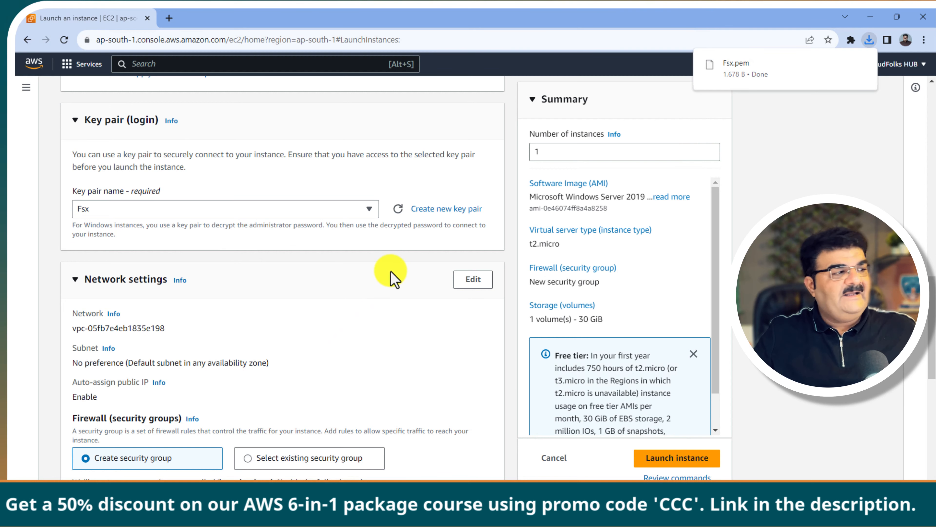
Step: Name the new security group VMSG and set its inbound rule type to All traffic
{"action": "scroll", "coordinate": [387, 277], "scroll_direction": "down", "scroll_amount": 4}
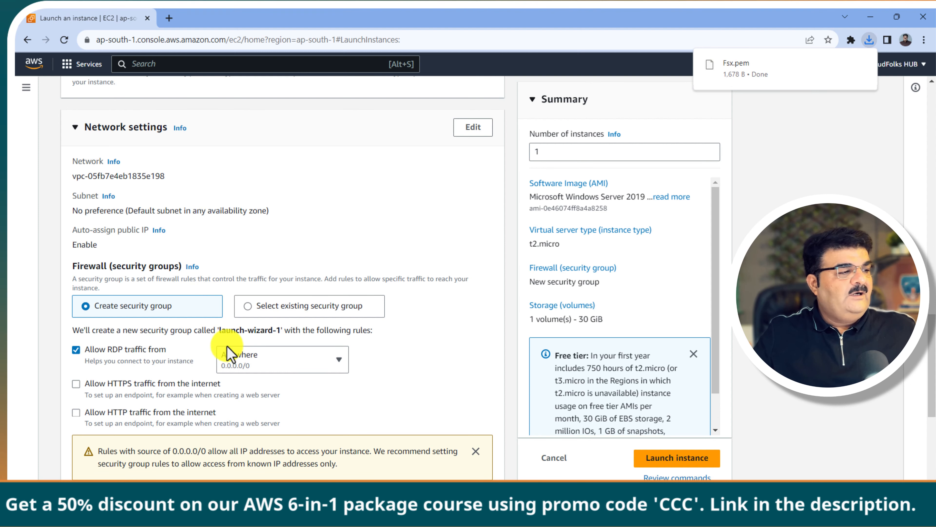
{"action": "left_click", "coordinate": [473, 129]}
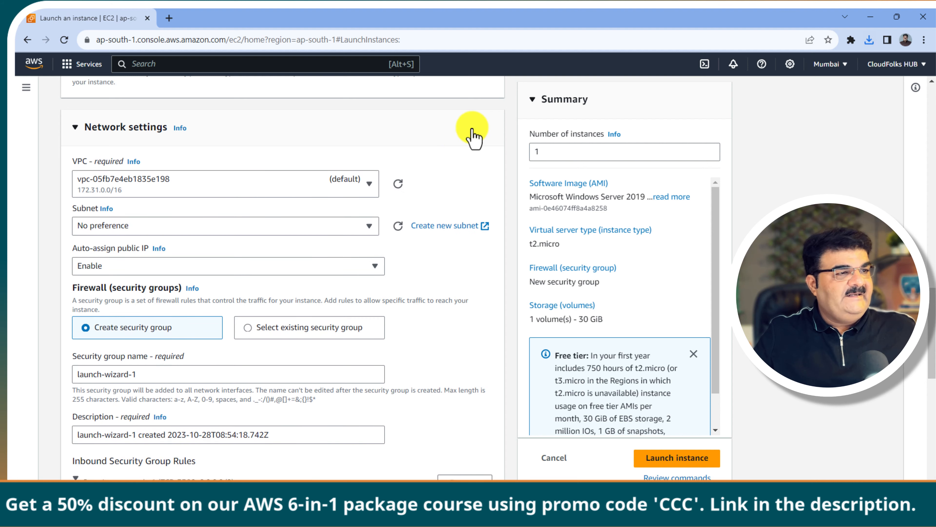
{"action": "scroll", "coordinate": [233, 291], "scroll_direction": "down", "scroll_amount": 4}
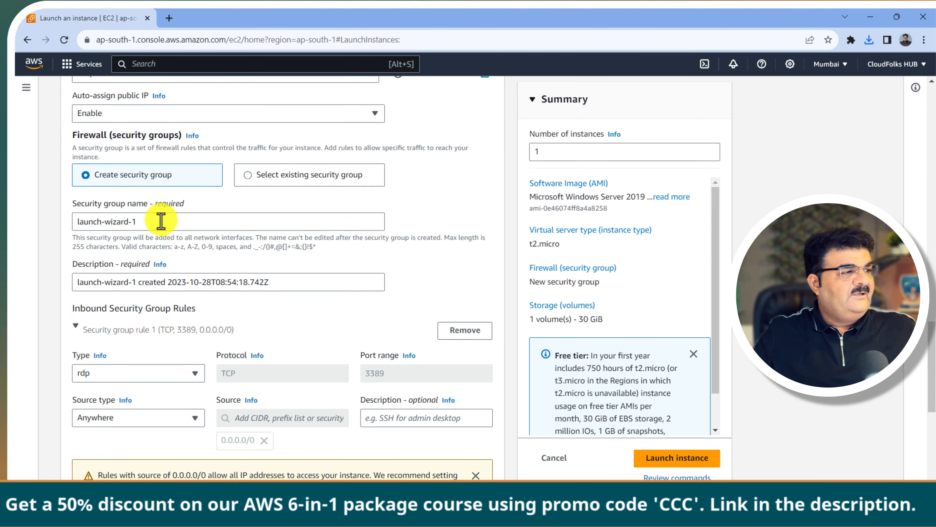
{"action": "left_click_drag", "start_coordinate": [159, 221], "coordinate": [46, 230]}
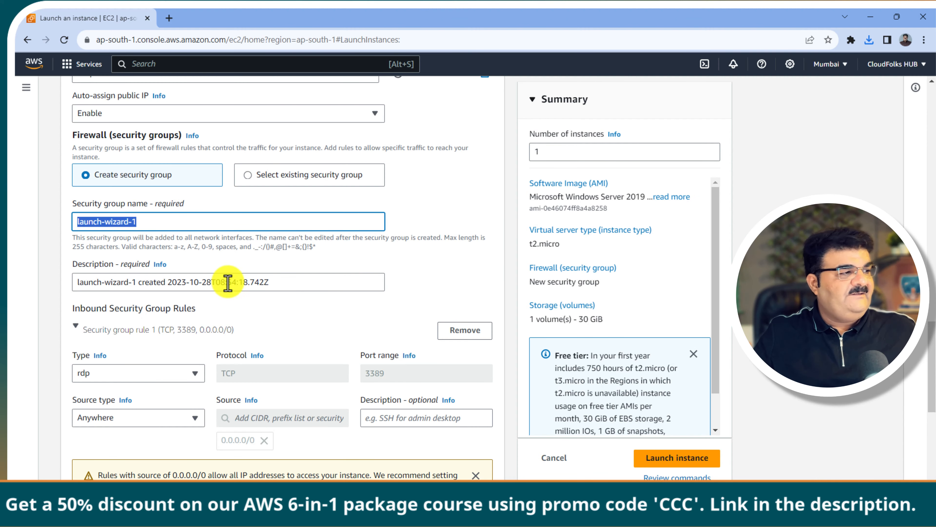
{"action": "type", "text": "V"}
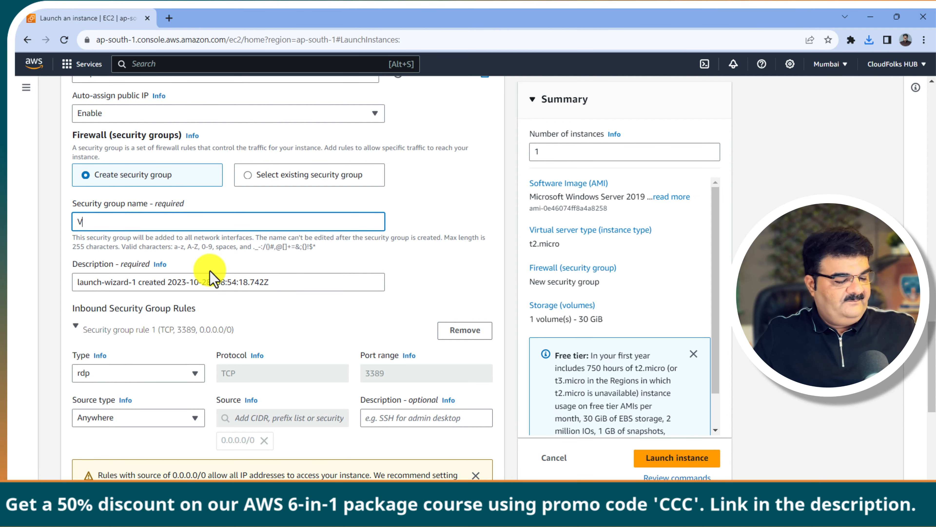
{"action": "type", "text": "MSG"}
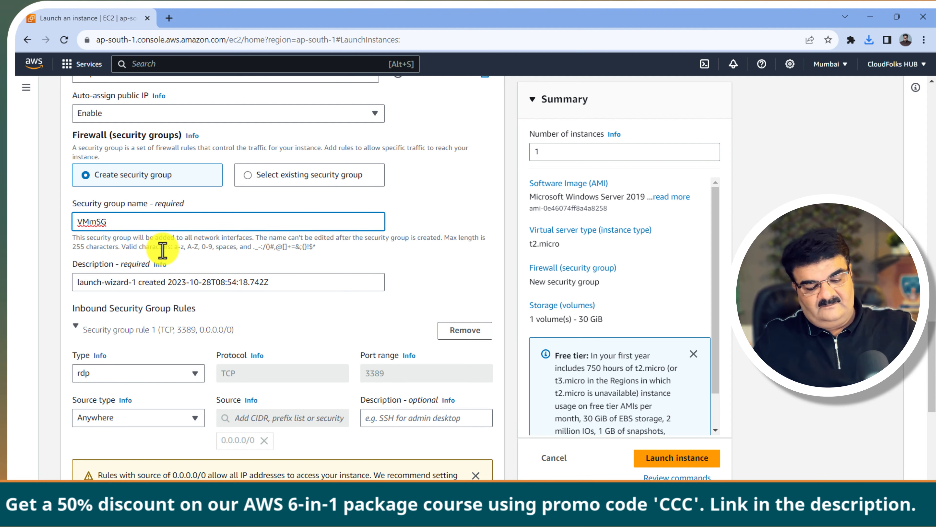
{"action": "left_click", "coordinate": [96, 223]}
{"action": "key", "text": "BackSpace"}
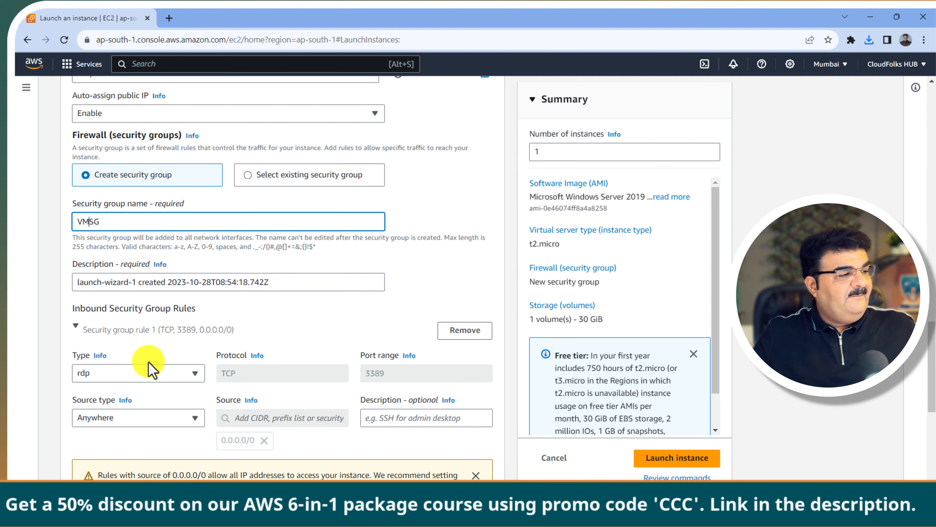
{"action": "left_click", "coordinate": [149, 371]}
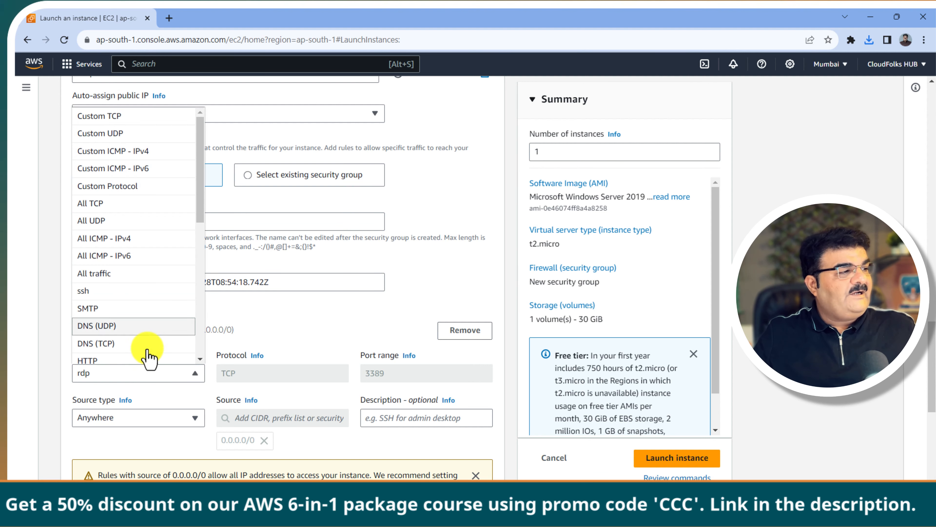
{"action": "left_click", "coordinate": [135, 274]}
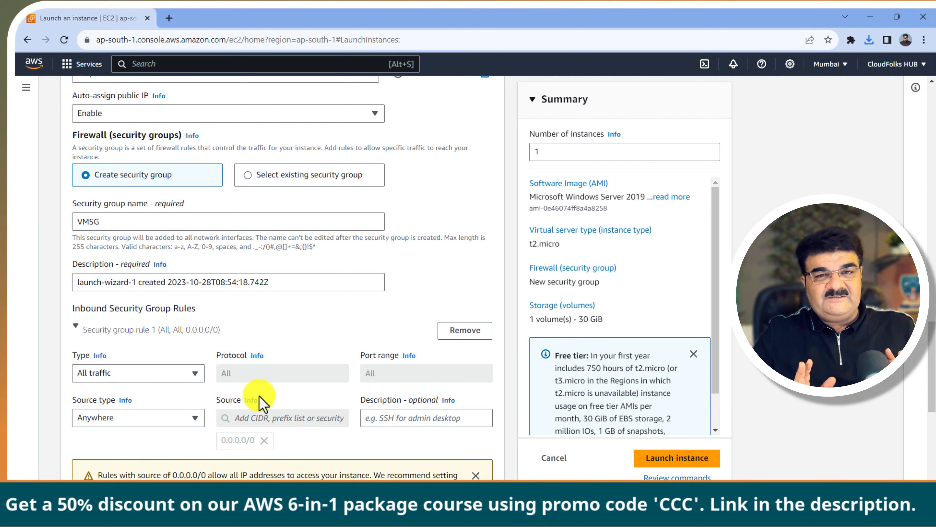
{"action": "scroll", "coordinate": [284, 329], "scroll_direction": "up", "scroll_amount": 4}
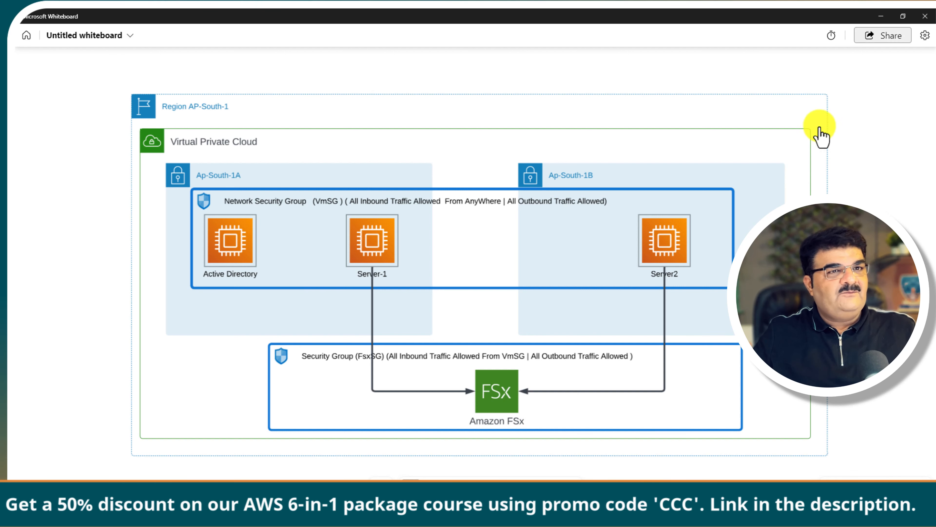
Step: Choose subnet-01c917c9735cee664 (ap-south-1a), set 2 instances, and launch them
{"action": "left_click", "coordinate": [881, 16]}
{"action": "left_click", "coordinate": [201, 226]}
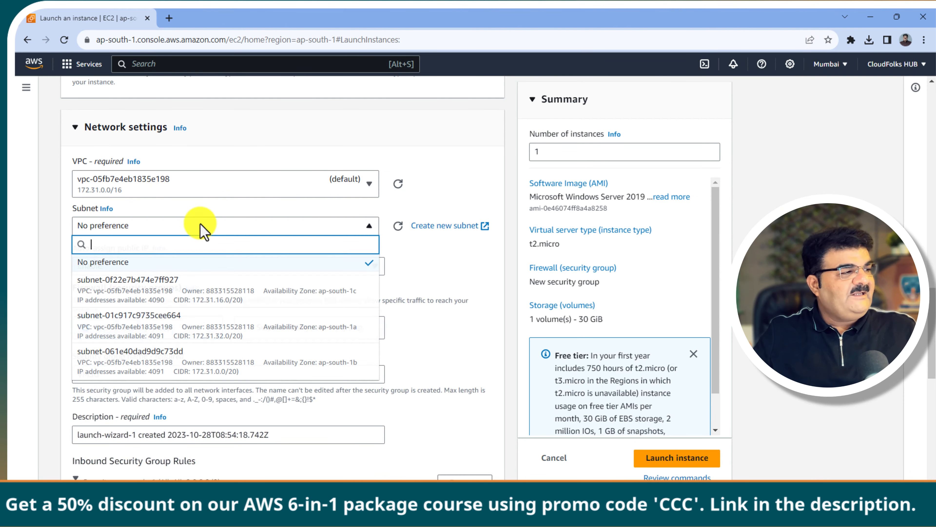
{"action": "left_click", "coordinate": [317, 332]}
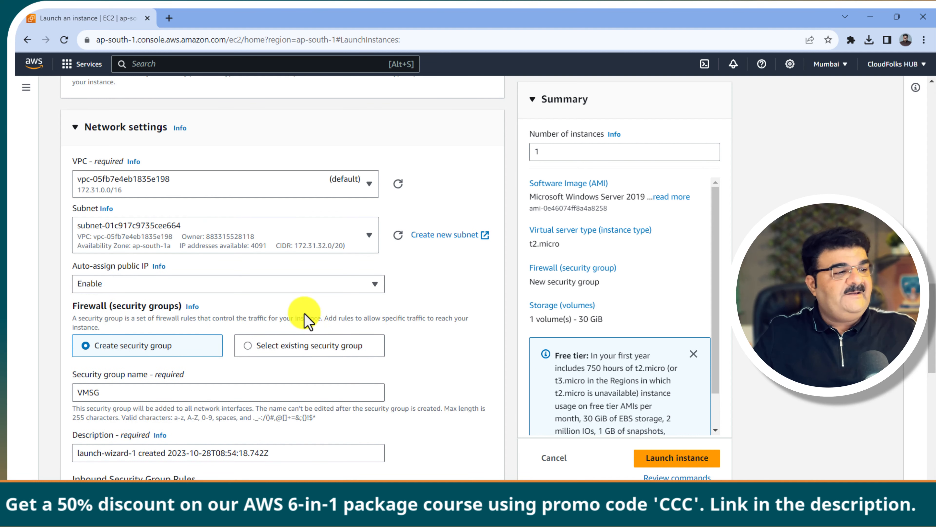
{"action": "scroll", "coordinate": [308, 317], "scroll_direction": "down", "scroll_amount": 5}
{"action": "scroll", "coordinate": [424, 260], "scroll_direction": "down", "scroll_amount": 5}
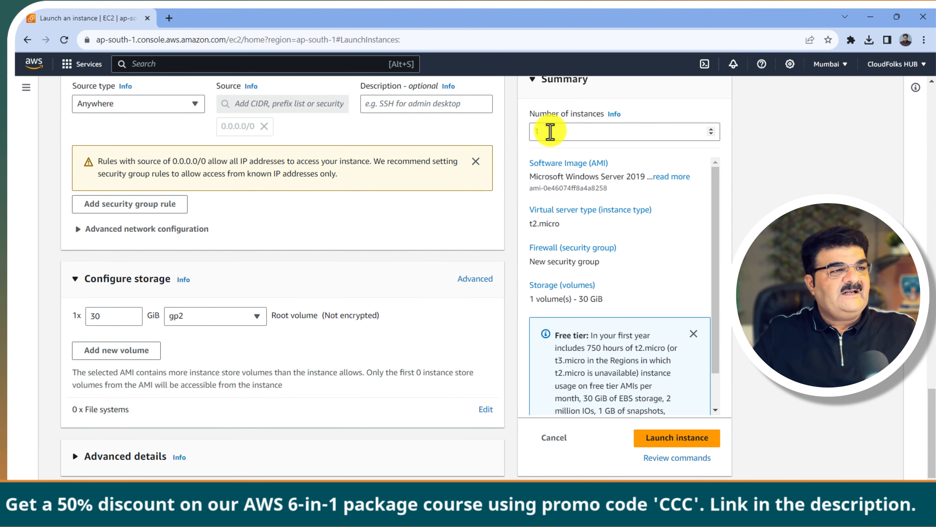
{"action": "left_click_drag", "start_coordinate": [542, 132], "coordinate": [517, 135]}
{"action": "type", "text": "2"}
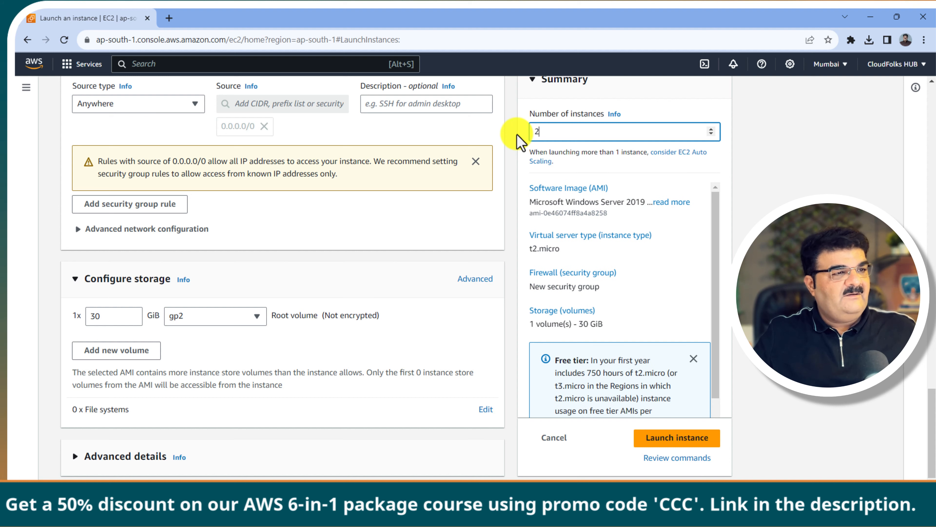
{"action": "left_click", "coordinate": [669, 445]}
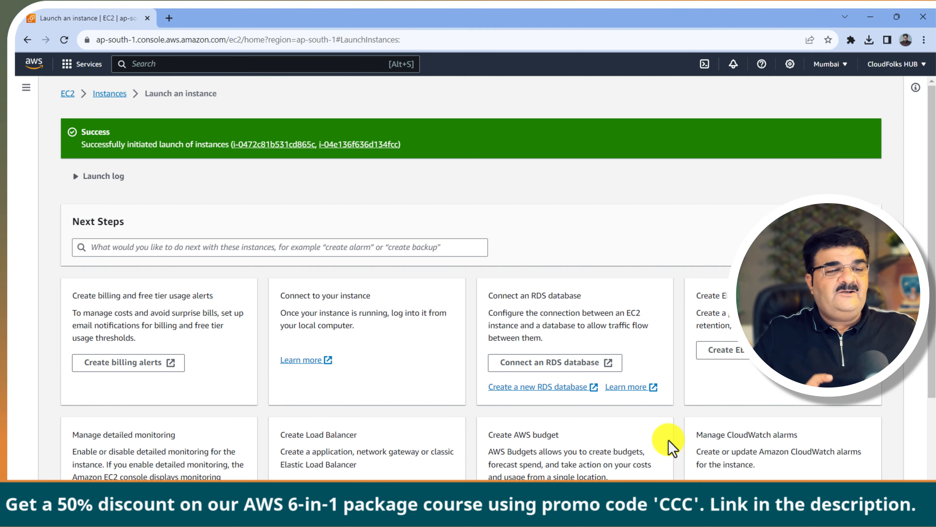
Step: In the instances list, rename the two new instances to AD-Server and Server-1
{"action": "scroll", "coordinate": [675, 446], "scroll_direction": "down", "scroll_amount": 3}
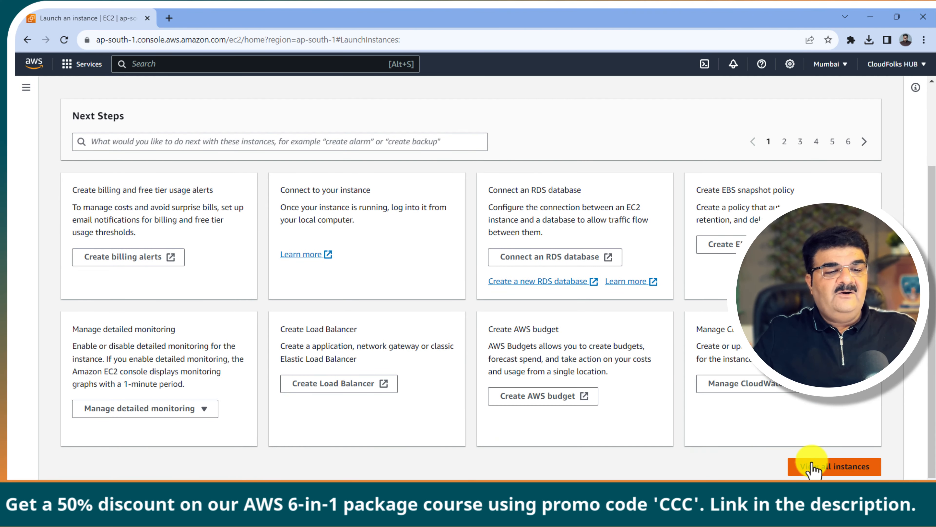
{"action": "left_click", "coordinate": [813, 464]}
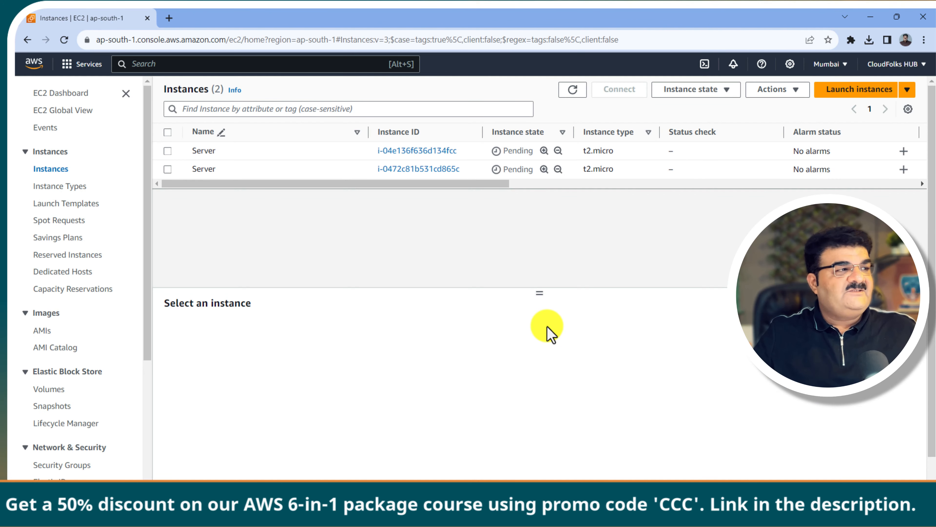
{"action": "left_click", "coordinate": [358, 152]}
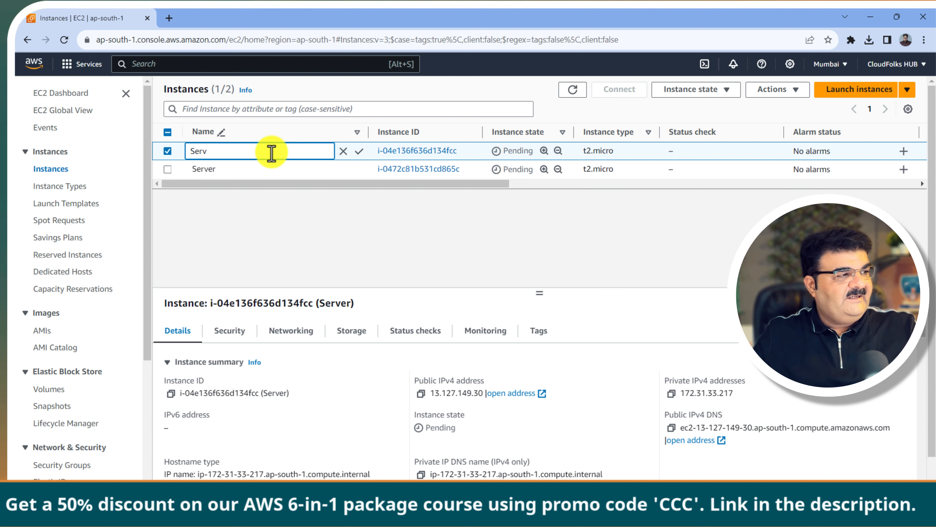
{"action": "key", "text": "BackSpace"}
{"action": "key", "text": "BackSpace"}
{"action": "key", "text": "BackSpace"}
{"action": "key", "text": "BackSpace"}
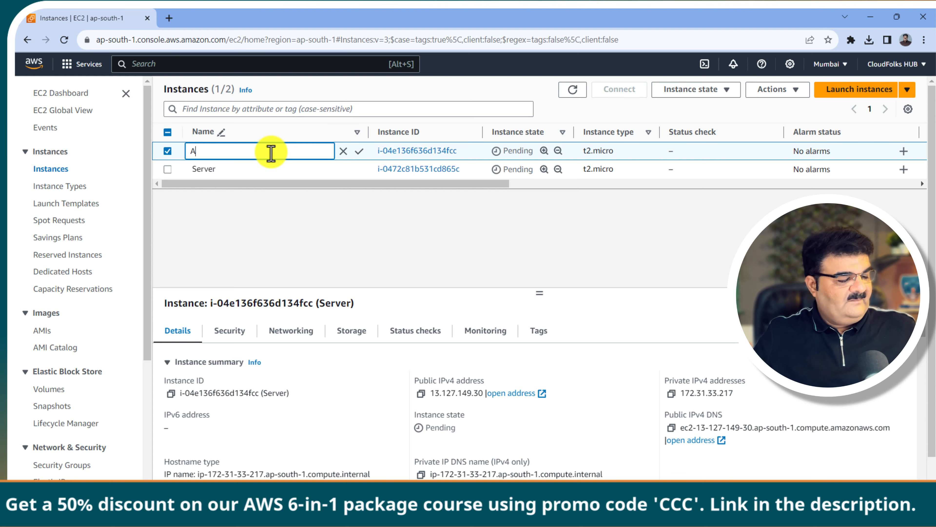
{"action": "type", "text": "AD-Server"}
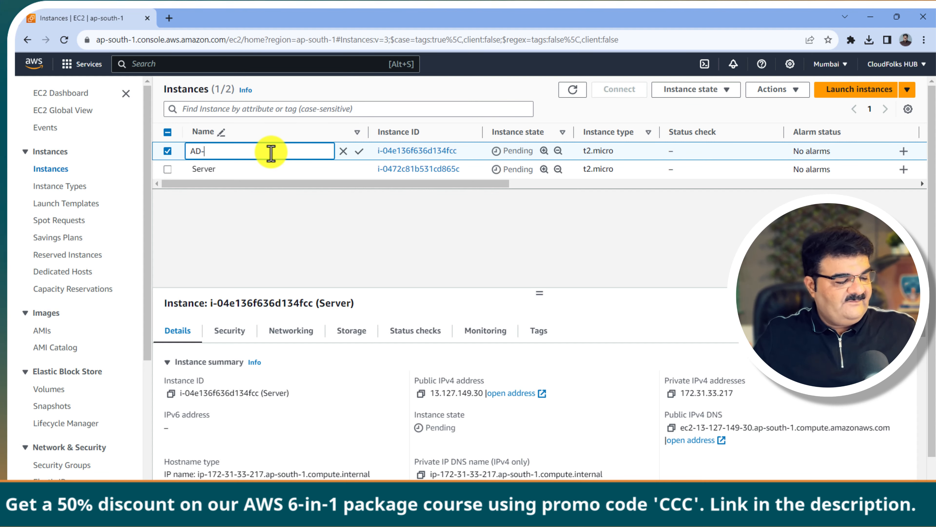
{"action": "left_click", "coordinate": [359, 151]}
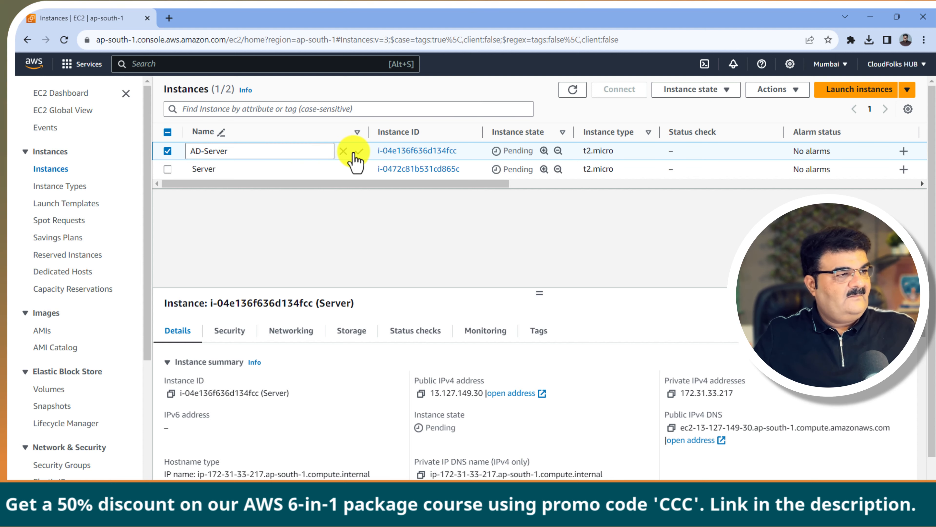
{"action": "left_click", "coordinate": [214, 169]}
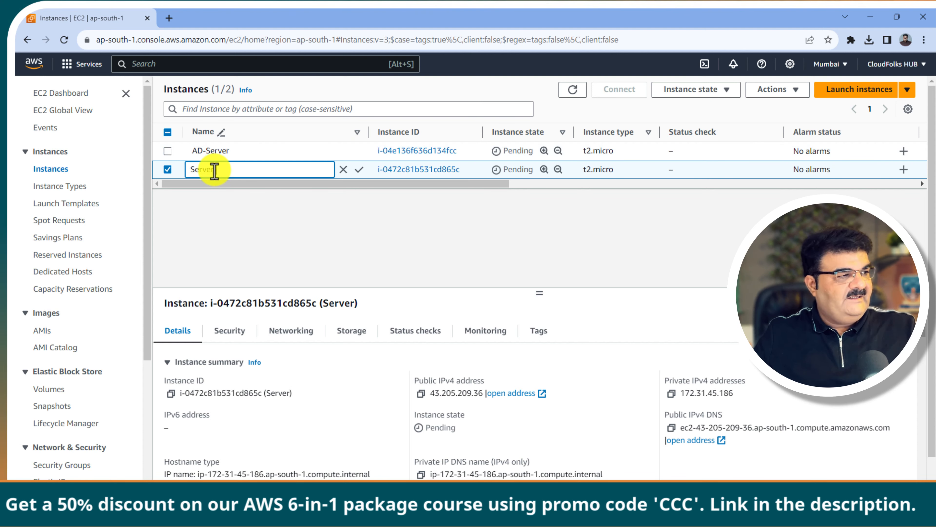
{"action": "type", "text": "-1"}
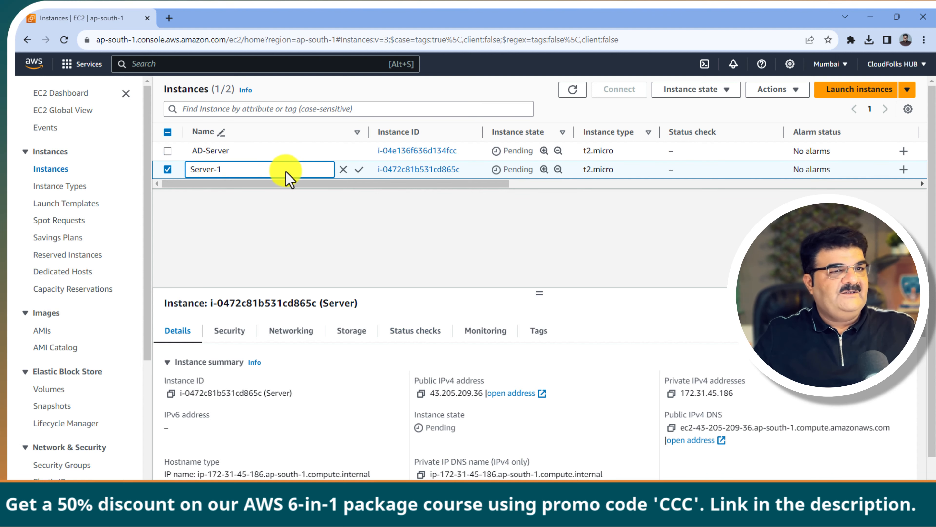
{"action": "left_click", "coordinate": [359, 170]}
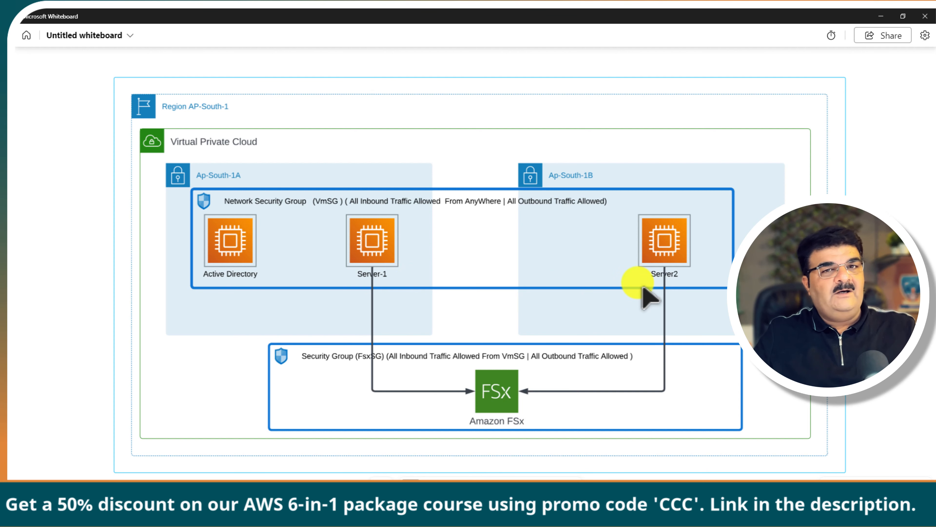
Step: Start a new instance launch named Server using the Microsoft Windows Server 2019 Base image
{"action": "left_click", "coordinate": [881, 16]}
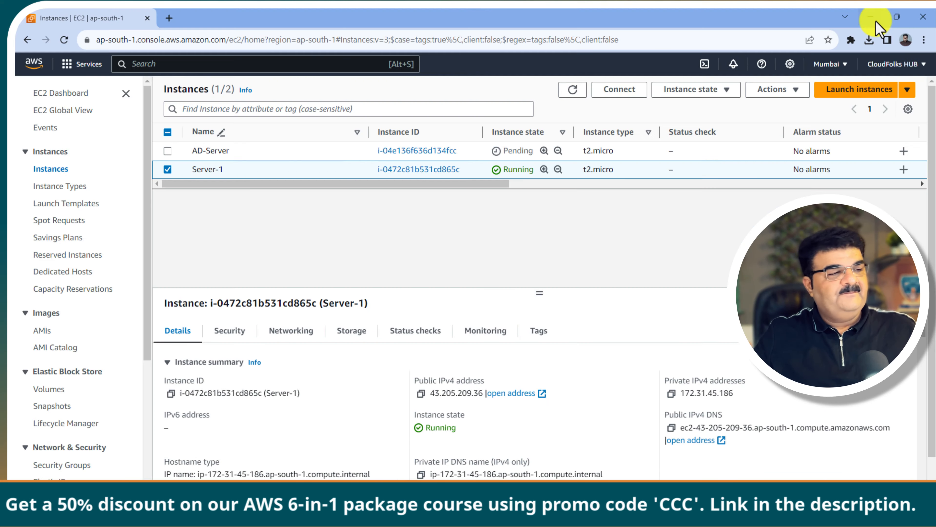
{"action": "left_click", "coordinate": [847, 88]}
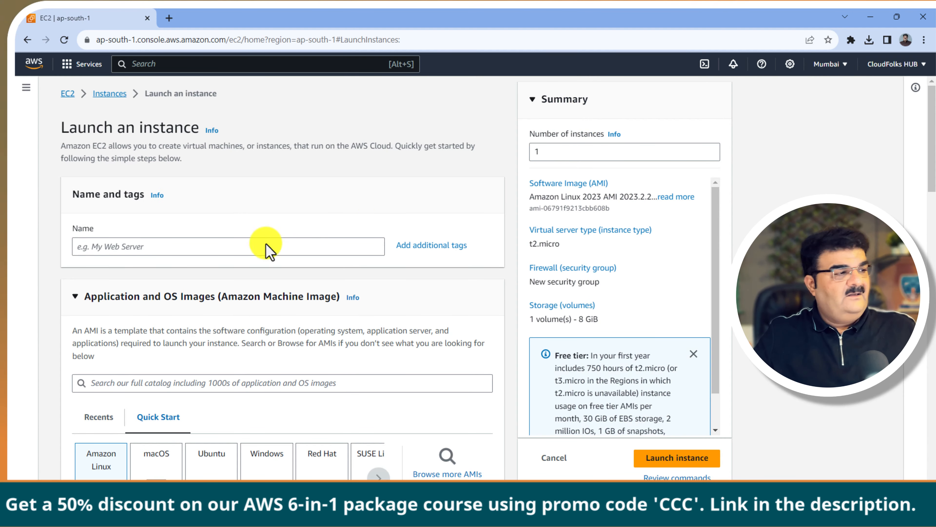
{"action": "left_click", "coordinate": [239, 254]}
{"action": "type", "text": "Server-2"}
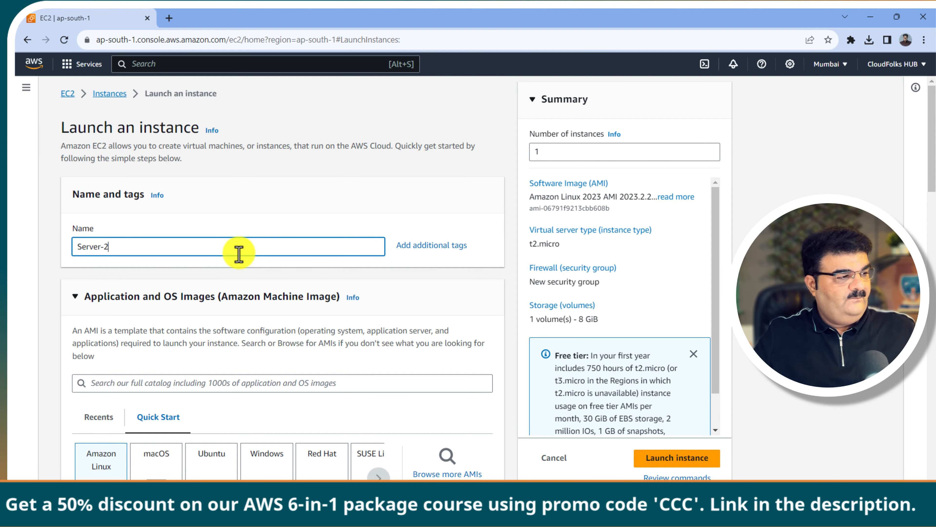
{"action": "scroll", "coordinate": [239, 253], "scroll_direction": "down", "scroll_amount": 6}
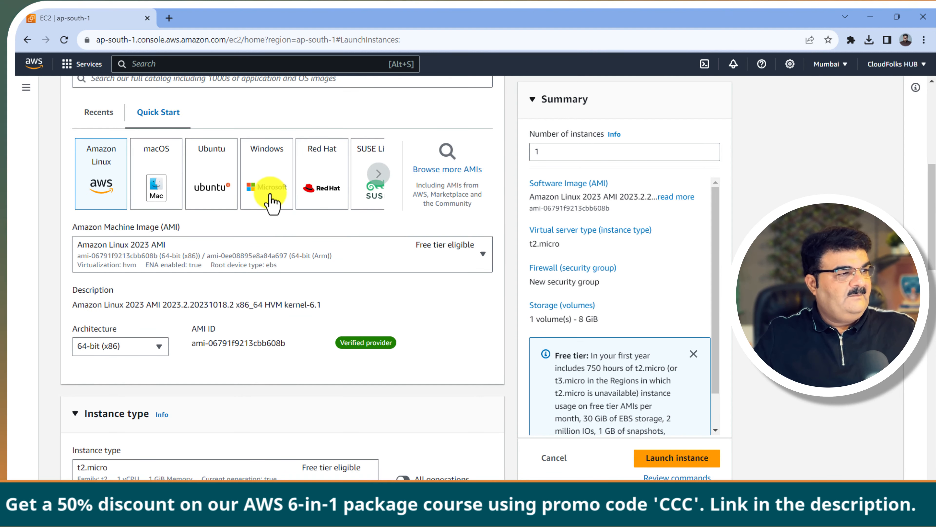
{"action": "left_click", "coordinate": [271, 203]}
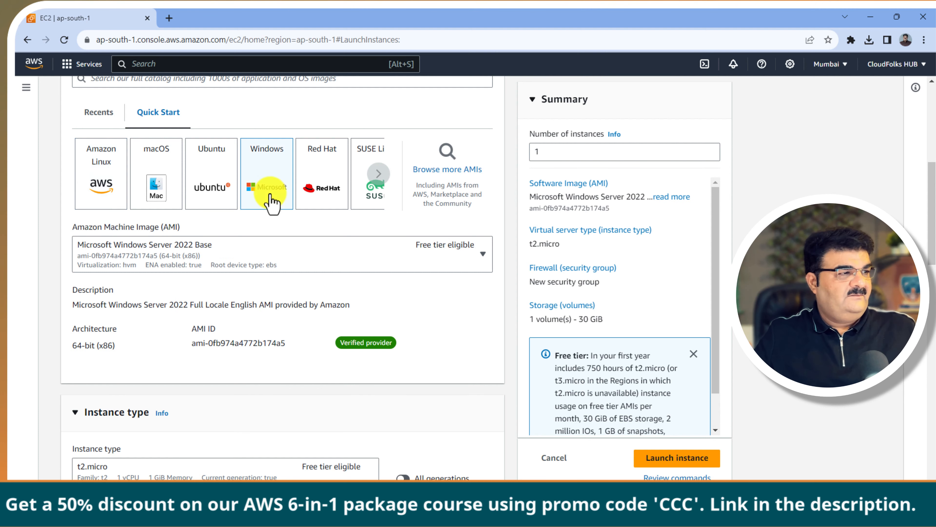
{"action": "left_click", "coordinate": [261, 248]}
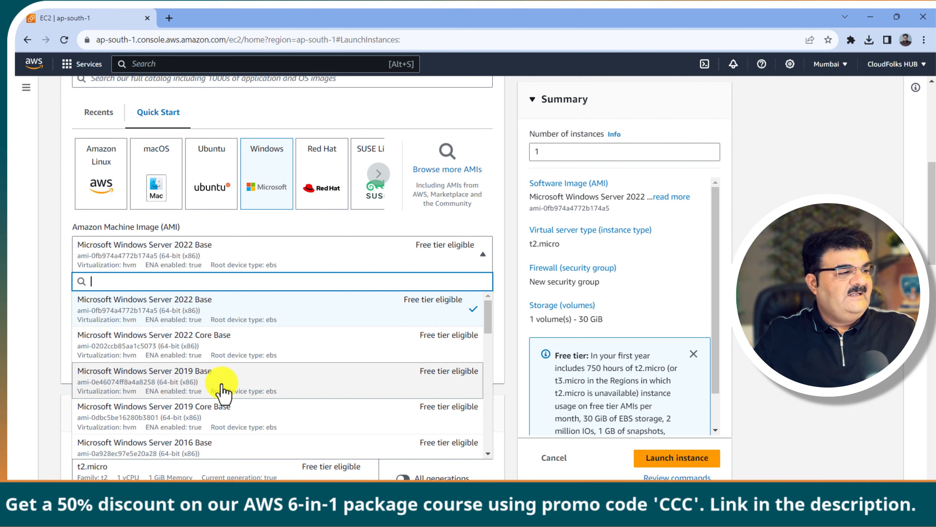
{"action": "left_click", "coordinate": [221, 384]}
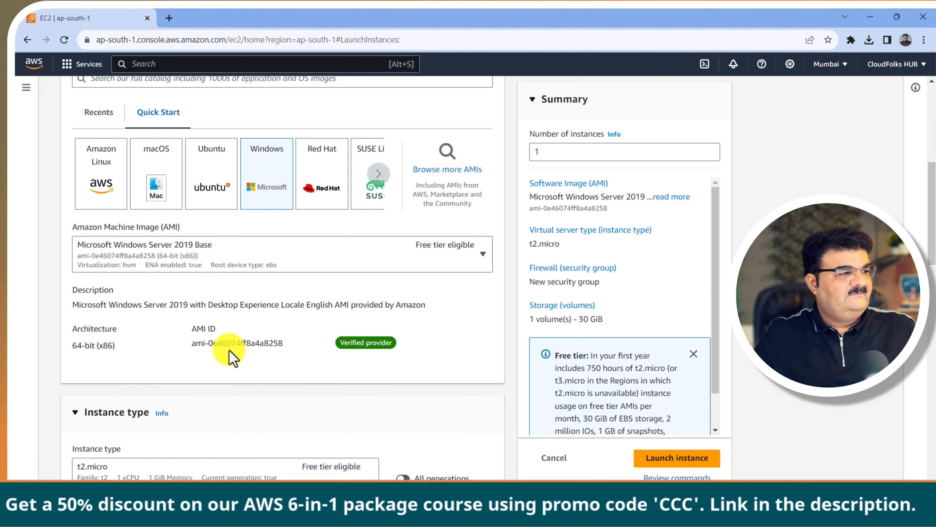
Step: Select the Fsx key pair for the new instance
{"action": "scroll", "coordinate": [244, 288], "scroll_direction": "down", "scroll_amount": 7}
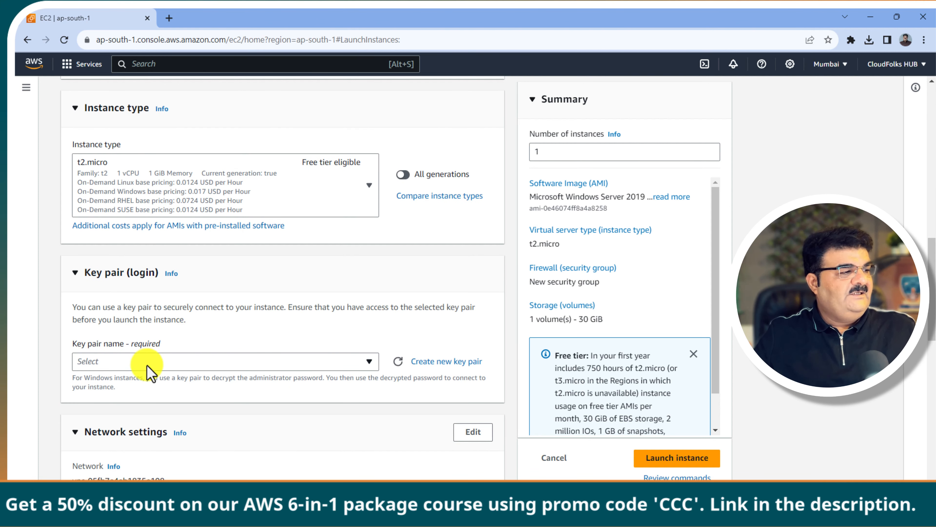
{"action": "left_click", "coordinate": [146, 364]}
{"action": "scroll", "coordinate": [206, 416], "scroll_direction": "down", "scroll_amount": 3}
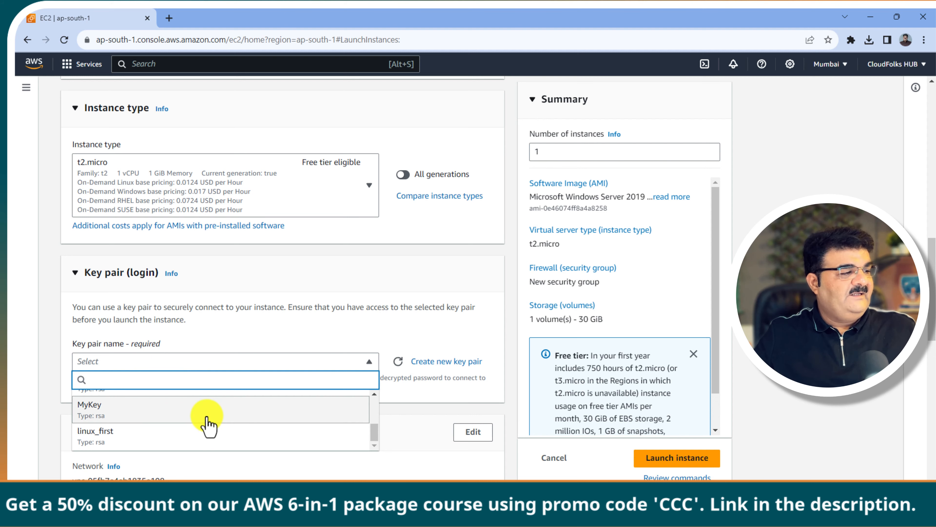
{"action": "scroll", "coordinate": [209, 424], "scroll_direction": "up", "scroll_amount": 5}
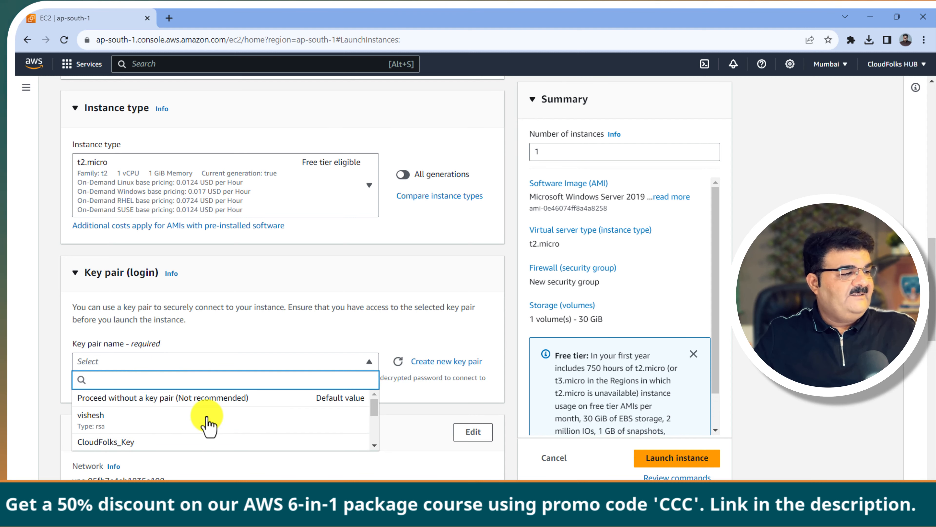
{"action": "scroll", "coordinate": [209, 421], "scroll_direction": "down", "scroll_amount": 3}
{"action": "scroll", "coordinate": [207, 417], "scroll_direction": "down", "scroll_amount": 3}
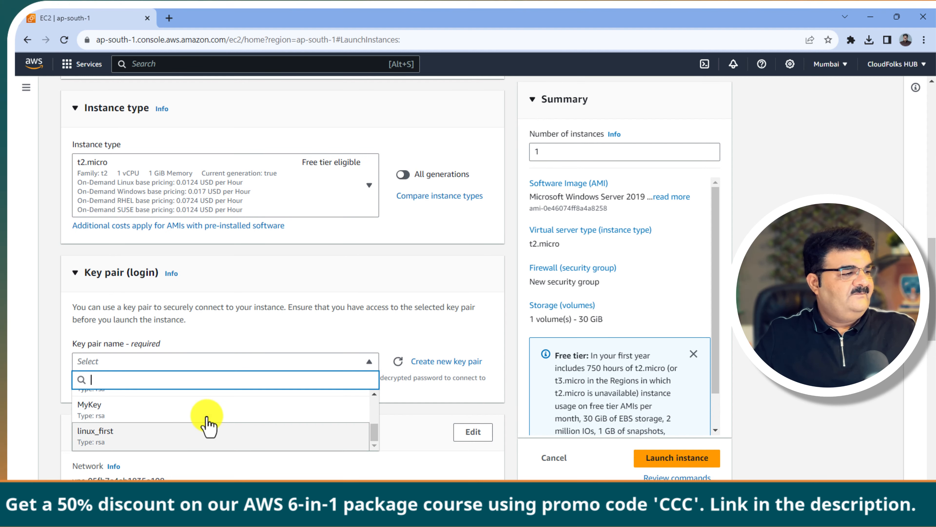
{"action": "left_click_drag", "start_coordinate": [378, 437], "coordinate": [379, 428]}
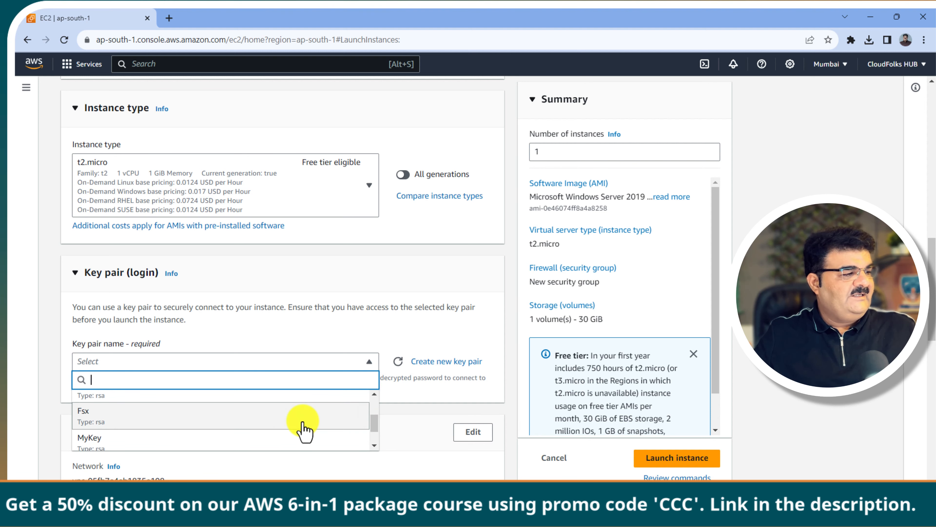
{"action": "left_click", "coordinate": [188, 418]}
{"action": "scroll", "coordinate": [258, 389], "scroll_direction": "down", "scroll_amount": 4}
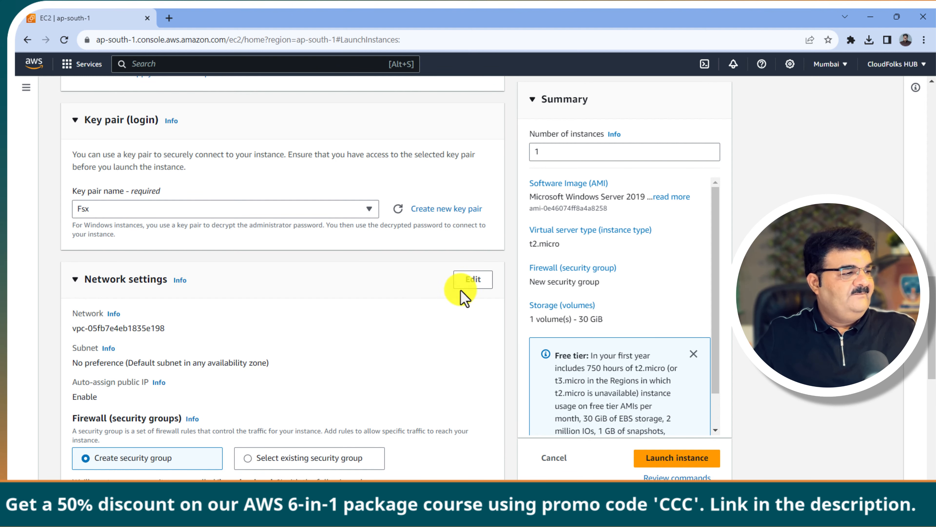
Step: Edit the network settings and choose the ap-south-1b subnet
{"action": "left_click", "coordinate": [473, 281]}
{"action": "scroll", "coordinate": [282, 309], "scroll_direction": "down", "scroll_amount": 6}
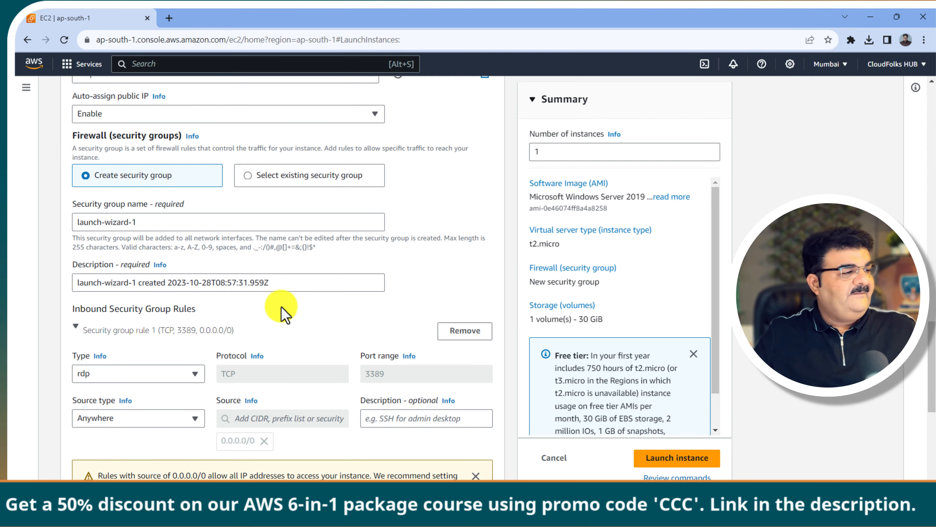
{"action": "scroll", "coordinate": [282, 313], "scroll_direction": "up", "scroll_amount": 3}
{"action": "left_click", "coordinate": [201, 228]}
{"action": "key", "text": "Down"}
{"action": "key", "text": "Down"}
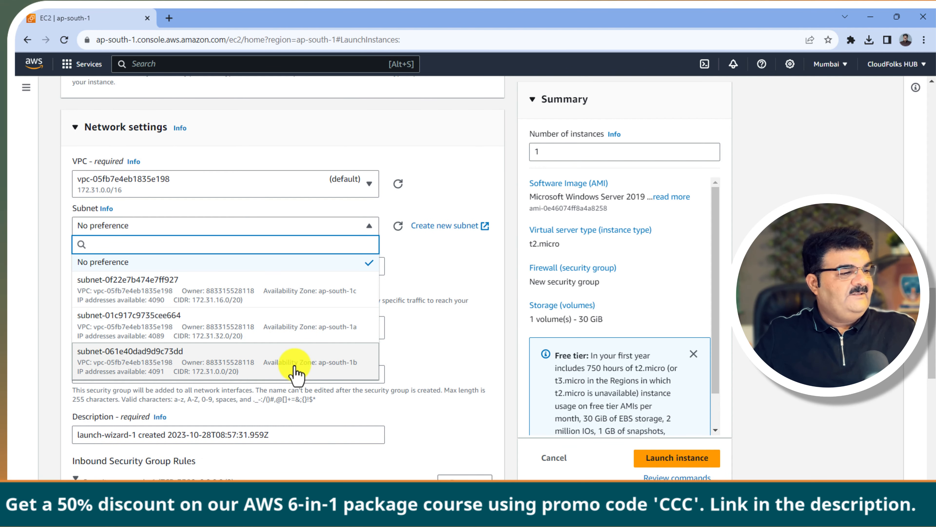
{"action": "left_click", "coordinate": [294, 373]}
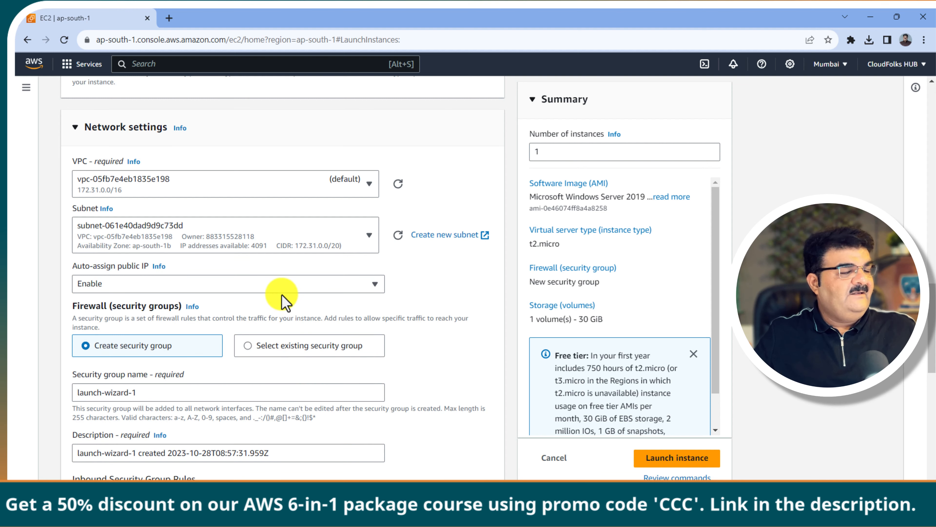
Step: Use the existing VMSG security group as the instance's firewall
{"action": "left_click", "coordinate": [261, 349]}
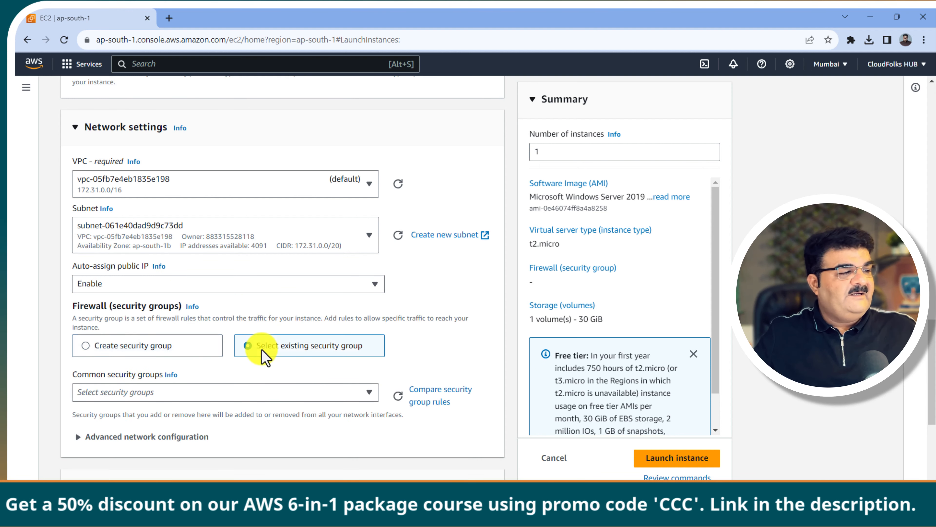
{"action": "scroll", "coordinate": [261, 349], "scroll_direction": "down", "scroll_amount": 3}
{"action": "left_click", "coordinate": [260, 244]}
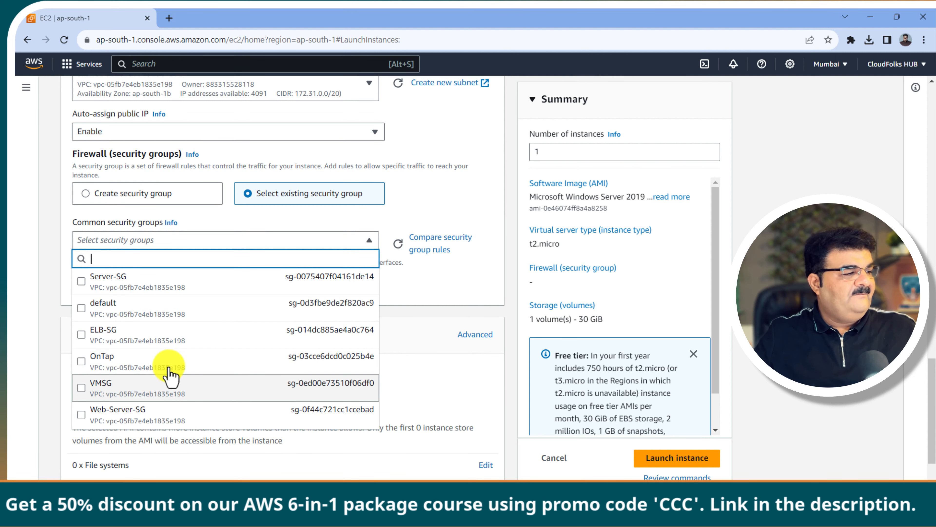
{"action": "left_click", "coordinate": [85, 391]}
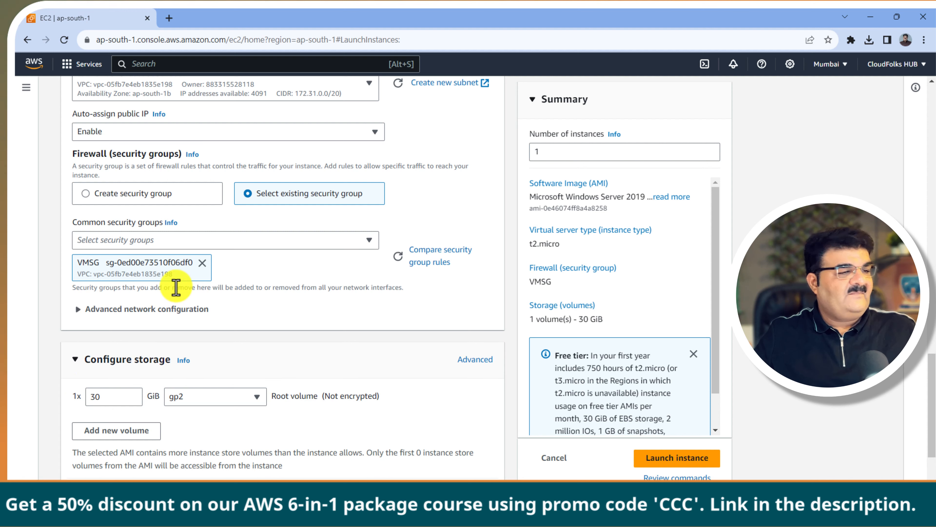
{"action": "scroll", "coordinate": [177, 287], "scroll_direction": "down", "scroll_amount": 2}
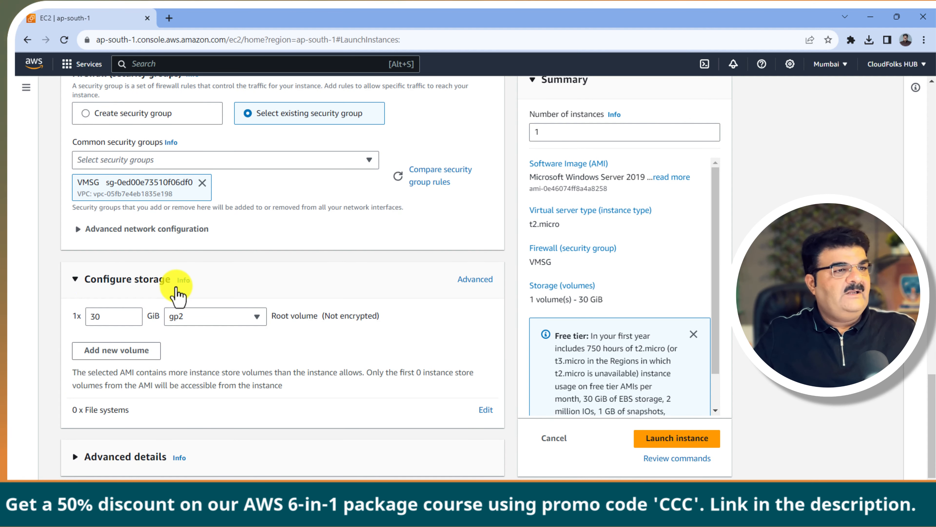
Step: Launch the Server-2 instance and go to the full instances list
{"action": "left_click", "coordinate": [682, 440]}
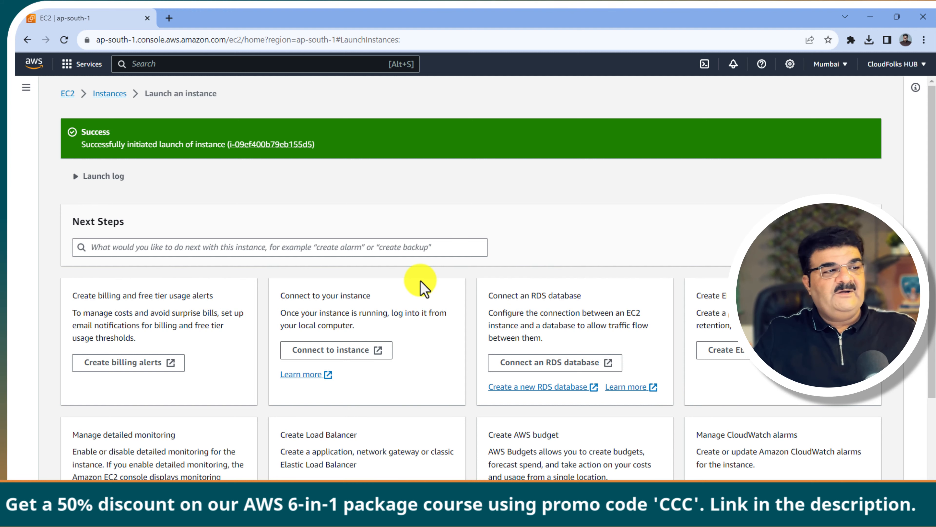
{"action": "scroll", "coordinate": [420, 284], "scroll_direction": "down", "scroll_amount": 3}
{"action": "left_click", "coordinate": [817, 470]}
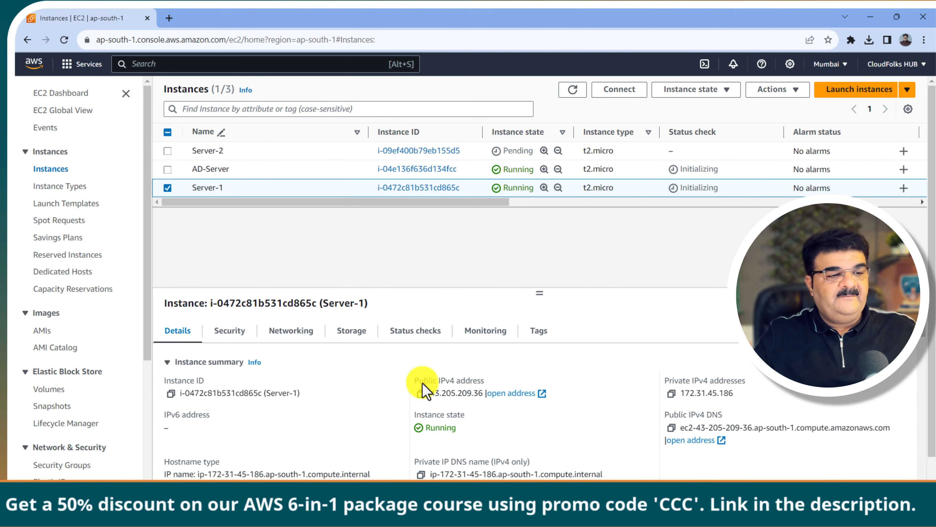
Step: After checking the whiteboard diagram, select only AD-Server in the Instances list
{"action": "left_click", "coordinate": [583, 516]}
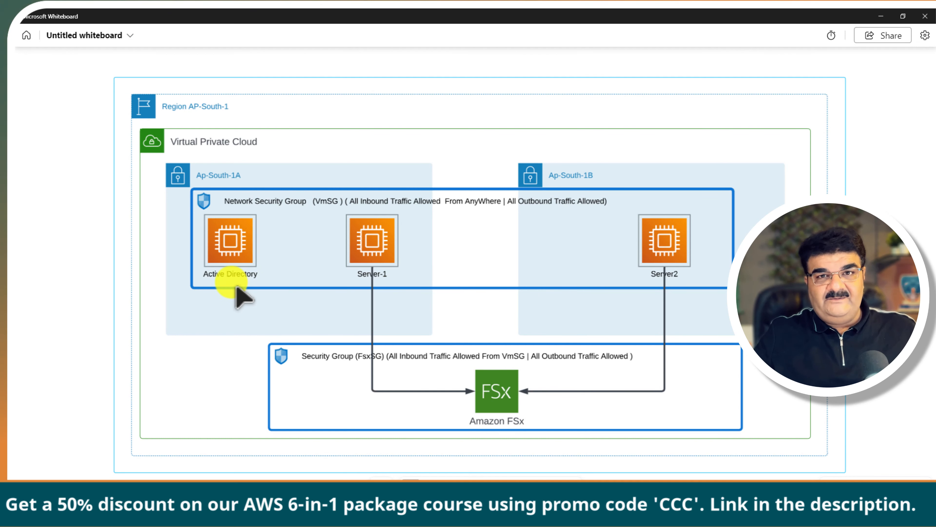
{"action": "left_click", "coordinate": [876, 15]}
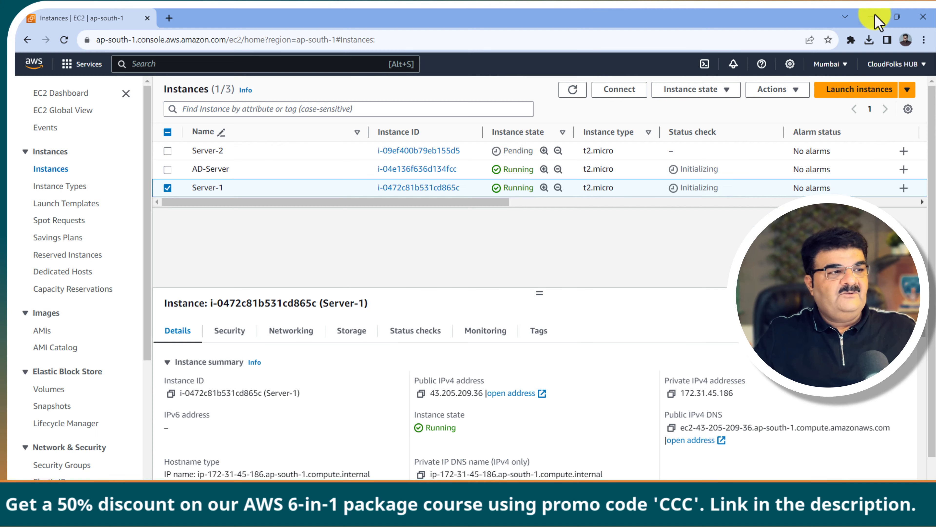
{"action": "left_click", "coordinate": [167, 187]}
{"action": "left_click", "coordinate": [168, 169]}
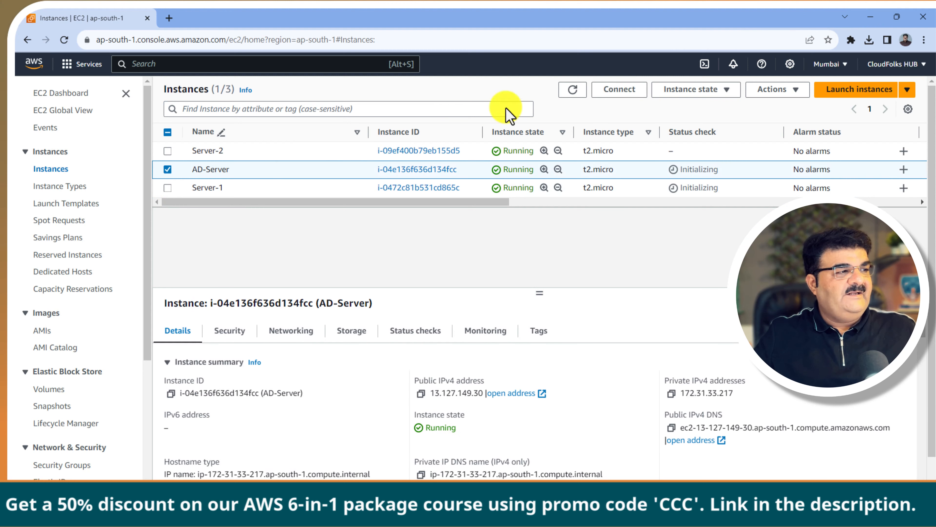
Step: Download AD-Server's remote desktop file from the RDP client options and save it
{"action": "left_click", "coordinate": [619, 89]}
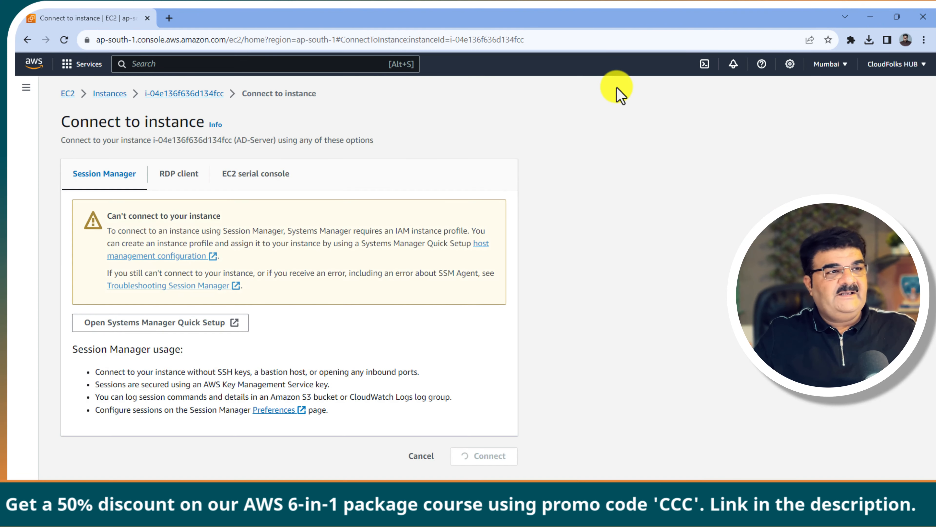
{"action": "left_click", "coordinate": [178, 176]}
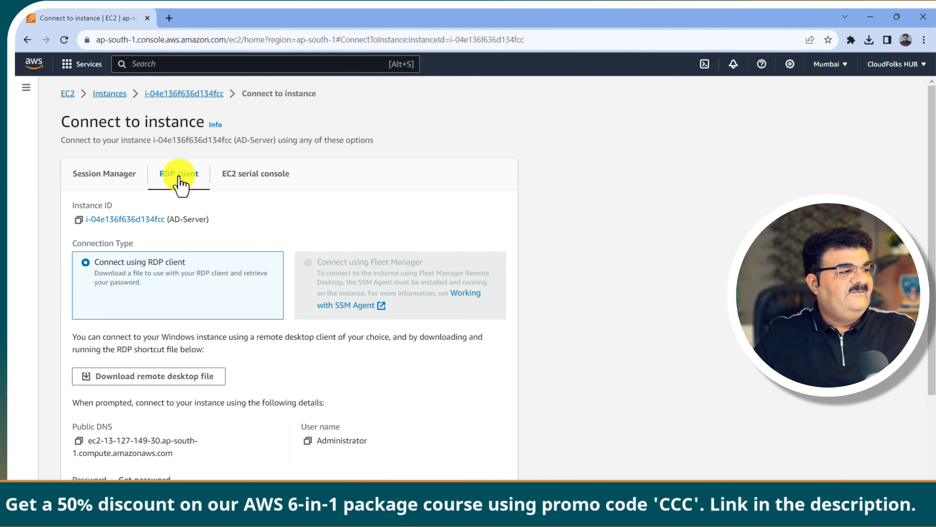
{"action": "left_click", "coordinate": [170, 385]}
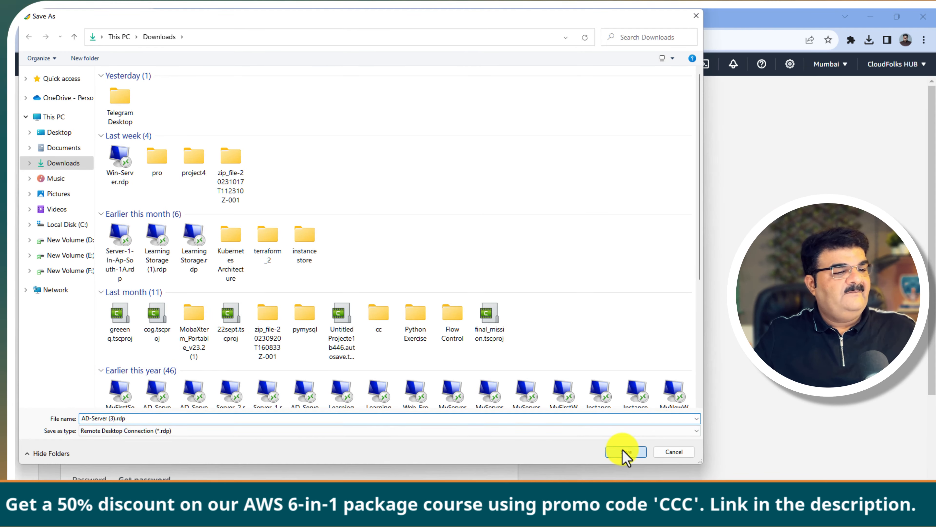
{"action": "left_click", "coordinate": [623, 451]}
Step: Open the saved RDP file and connect past the unknown-publisher warning
{"action": "left_click", "coordinate": [762, 64]}
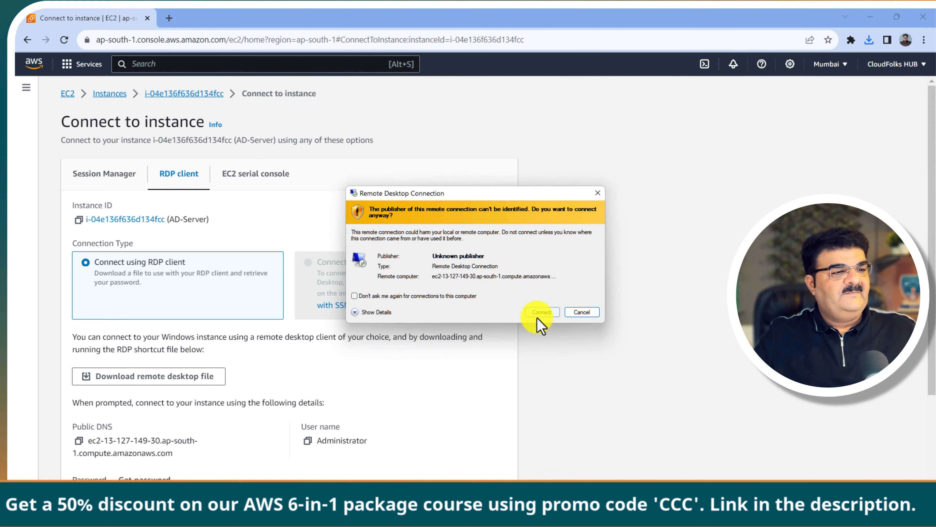
{"action": "left_click", "coordinate": [536, 314]}
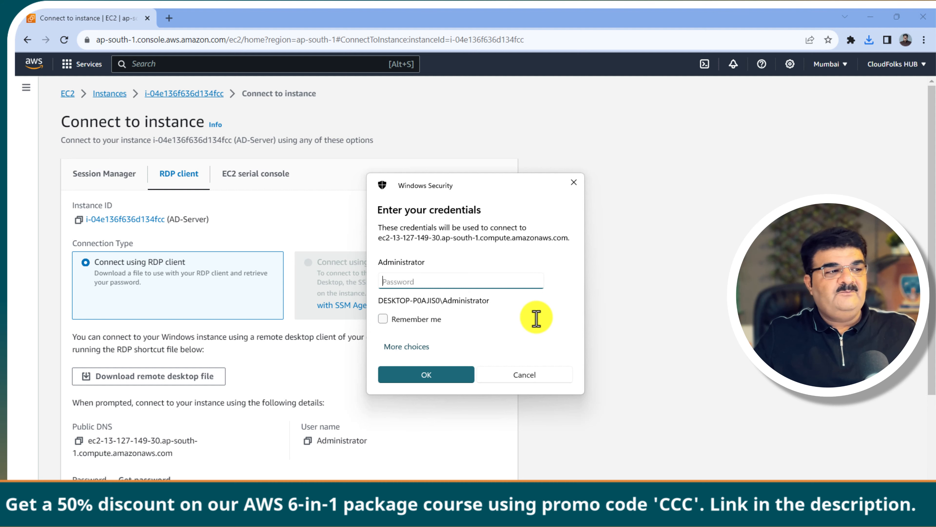
{"action": "scroll", "coordinate": [247, 356], "scroll_direction": "down", "scroll_amount": 3}
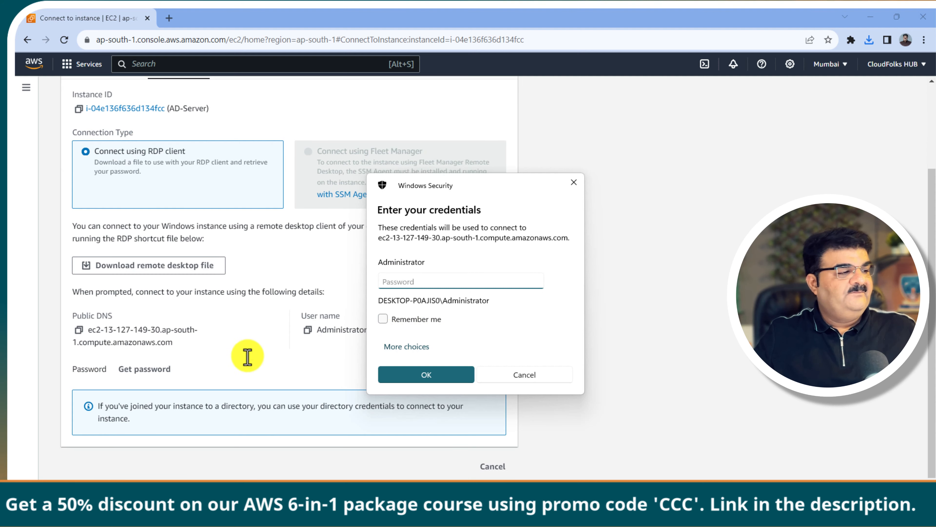
Step: Attempt to decrypt AD-Server's Windows password, then cancel back to Instances
{"action": "left_click", "coordinate": [134, 370]}
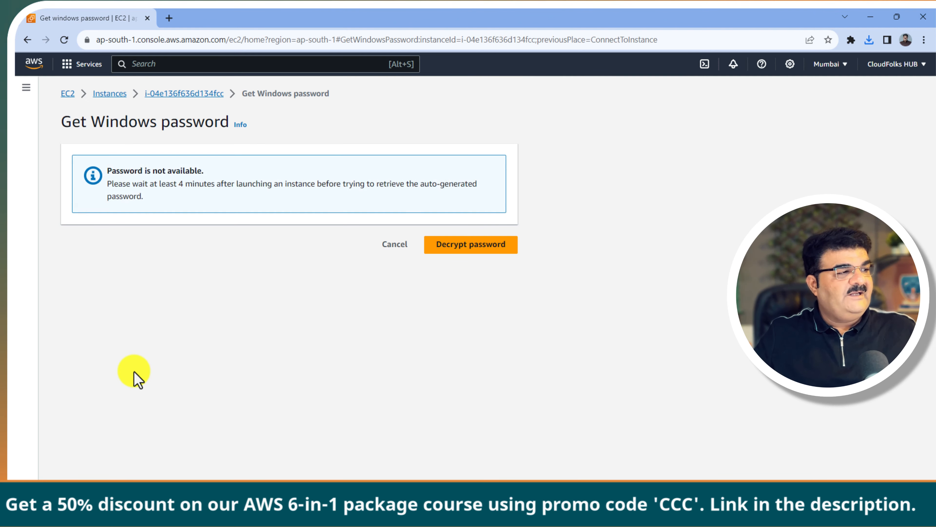
{"action": "left_click", "coordinate": [454, 249]}
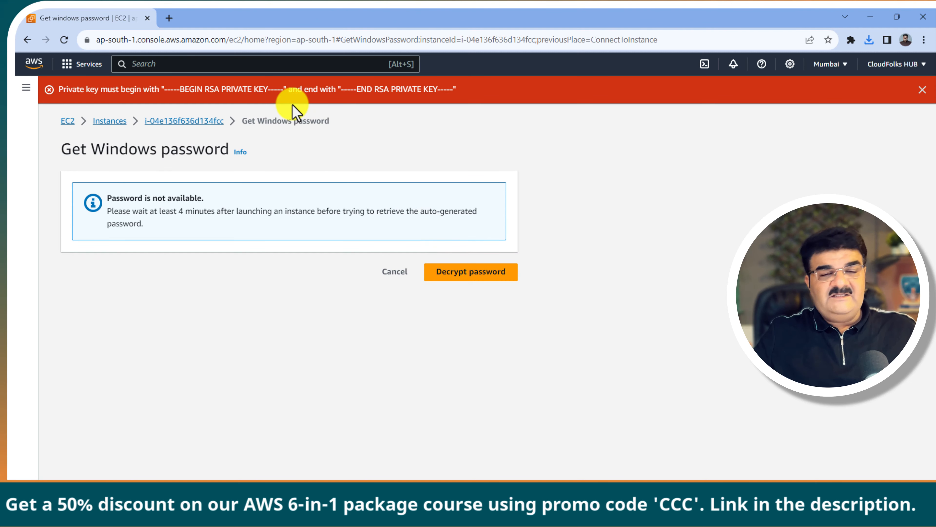
{"action": "left_click", "coordinate": [393, 277]}
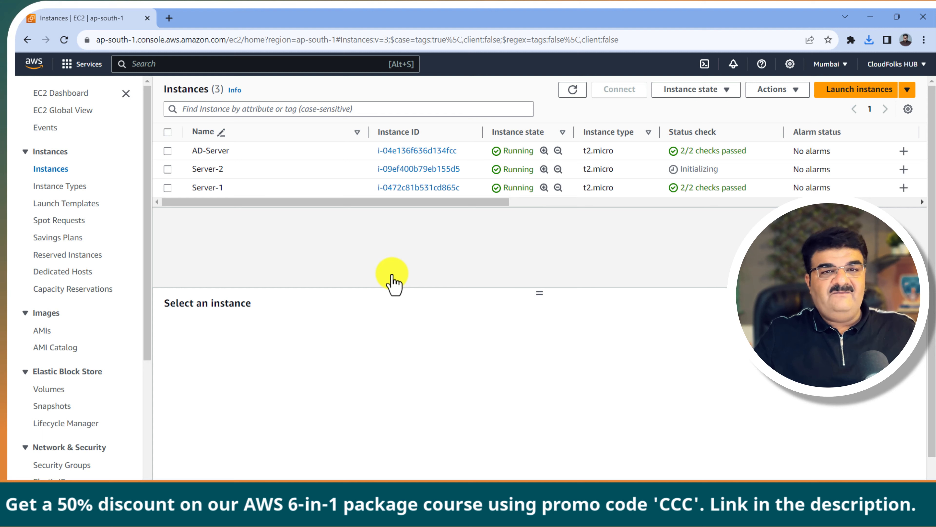
Step: Refresh statuses, reopen AD-Server's Get password page, and browse for the private key file
{"action": "left_click", "coordinate": [571, 90]}
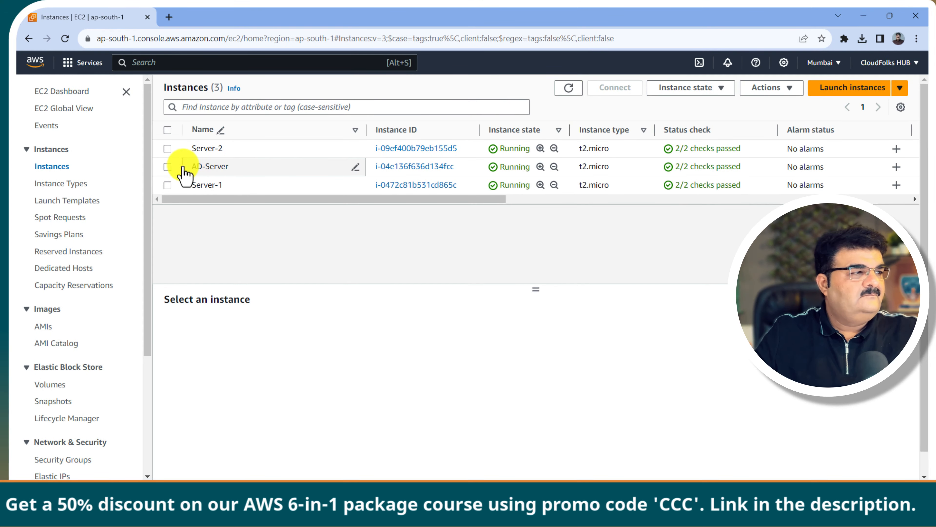
{"action": "left_click", "coordinate": [167, 167]}
{"action": "left_click", "coordinate": [618, 92]}
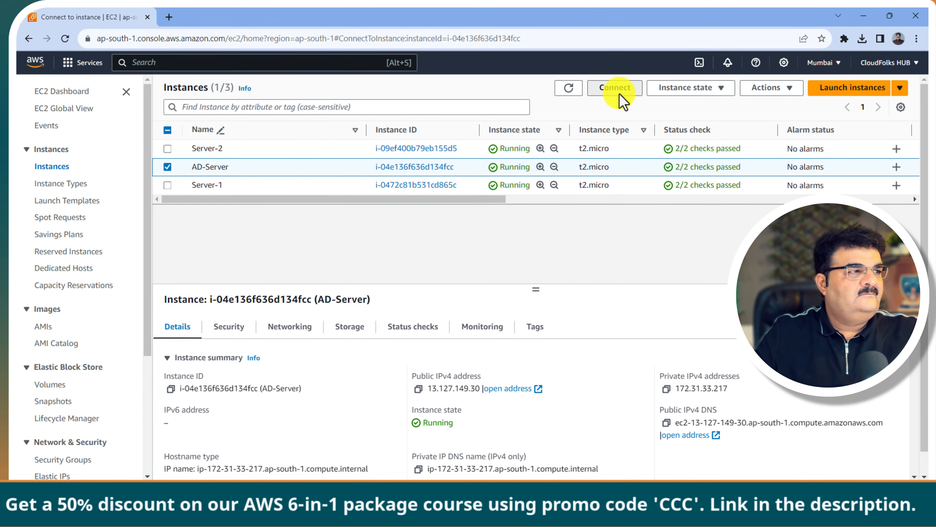
{"action": "left_click", "coordinate": [181, 171]}
{"action": "scroll", "coordinate": [171, 277], "scroll_direction": "down", "scroll_amount": 3}
{"action": "left_click", "coordinate": [151, 365]}
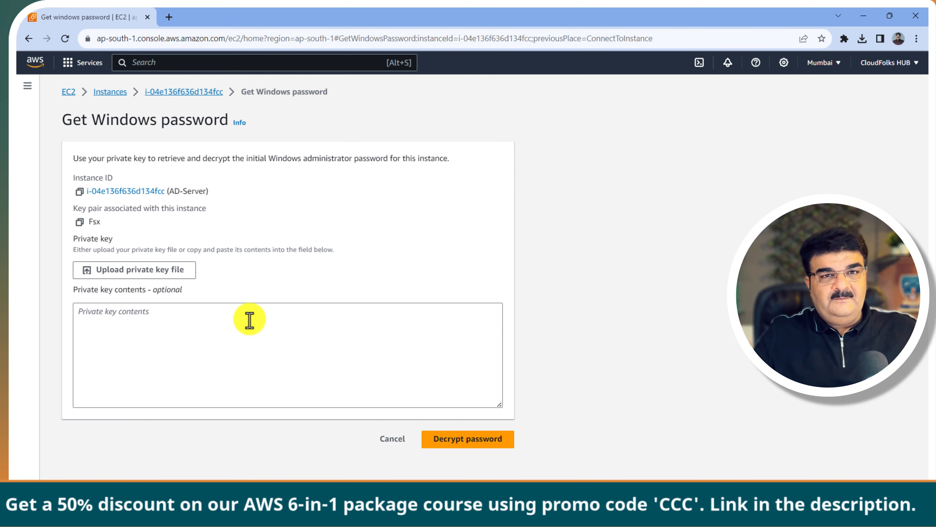
{"action": "left_click", "coordinate": [161, 283]}
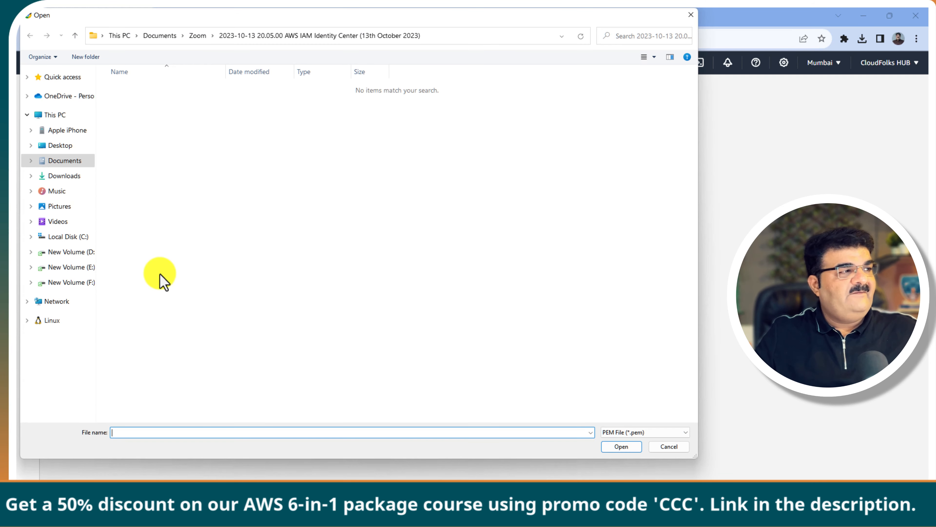
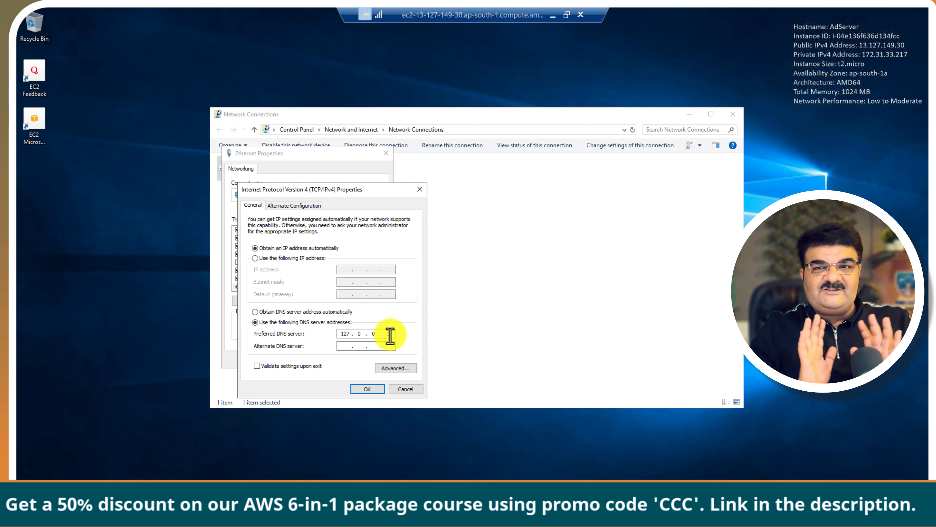
Step: Enter 127.0.0.1 as the preferred DNS server, confirm it, and close Ethernet Properties
{"action": "type", "text": "1"}
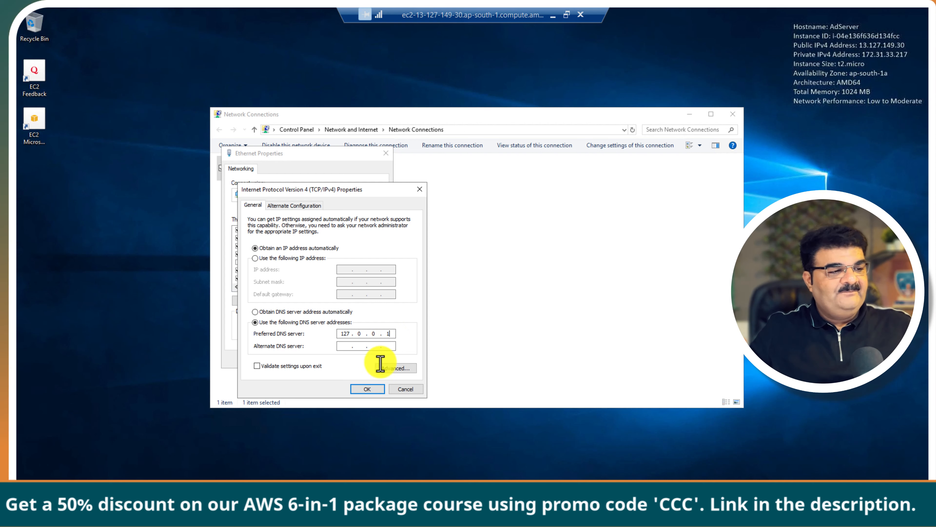
{"action": "left_click", "coordinate": [370, 389]}
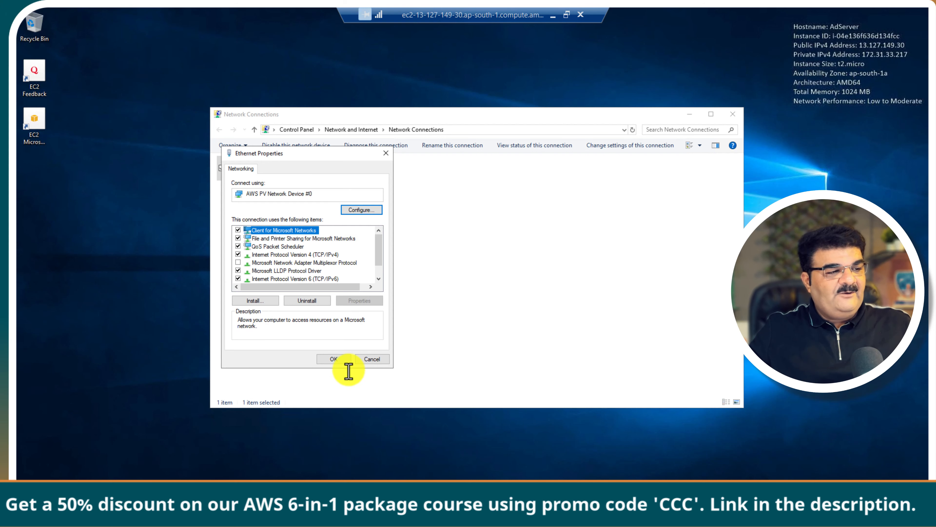
{"action": "left_click", "coordinate": [339, 360]}
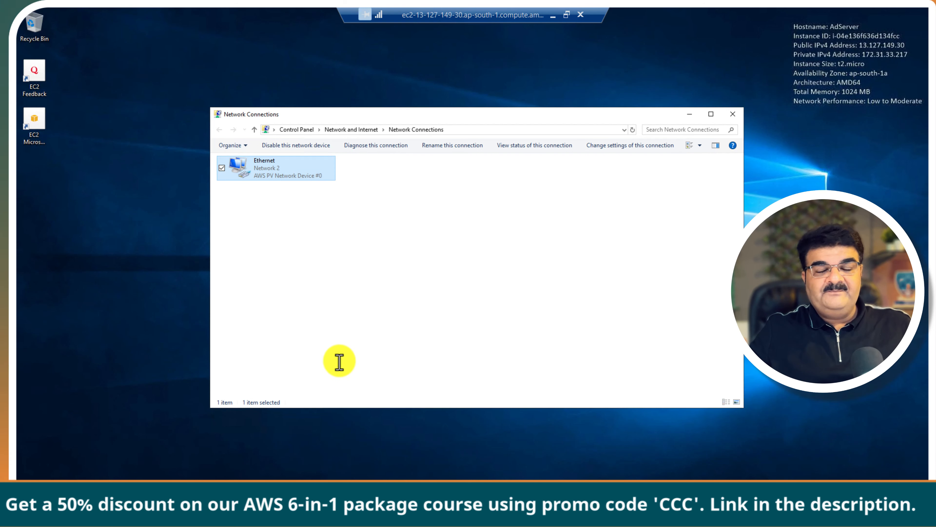
Step: Review the Ethernet connection's details, then close the status and Network Connections windows
{"action": "double_click", "coordinate": [256, 179]}
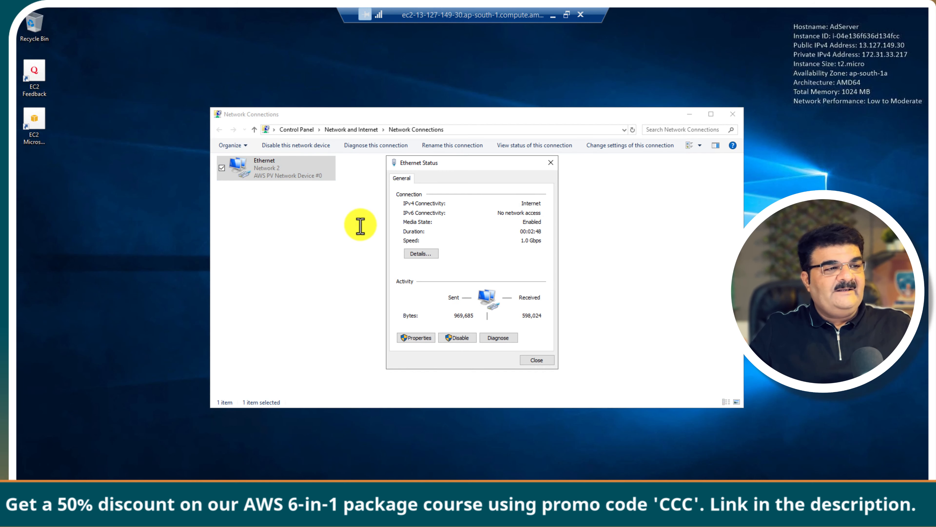
{"action": "left_click", "coordinate": [425, 254]}
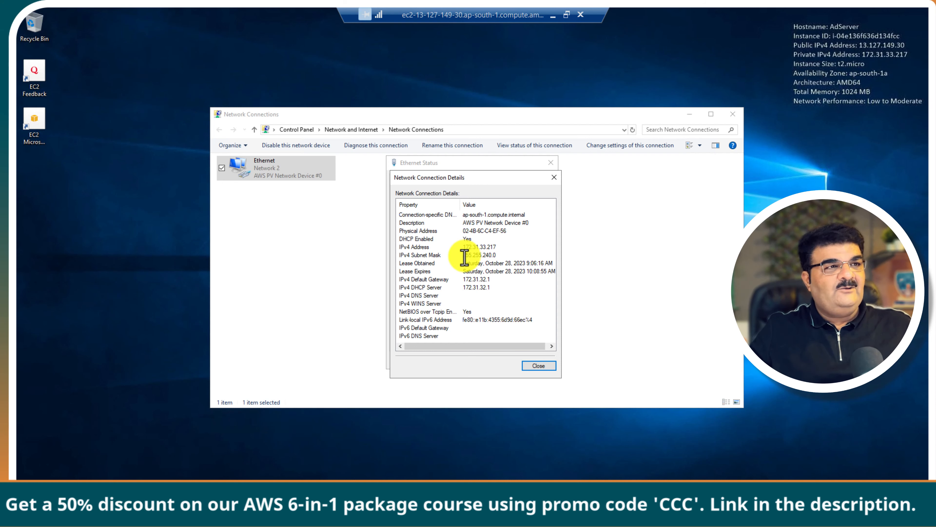
{"action": "left_click", "coordinate": [539, 366]}
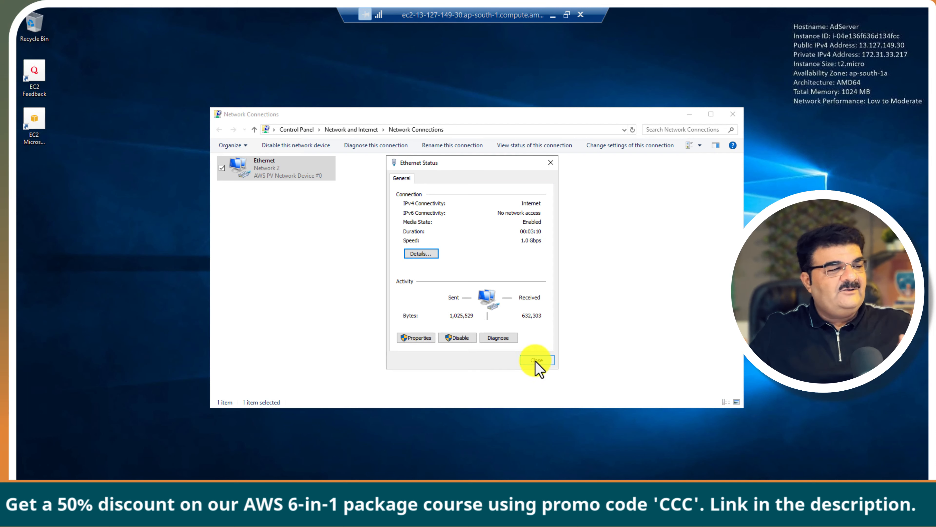
{"action": "left_click", "coordinate": [538, 361]}
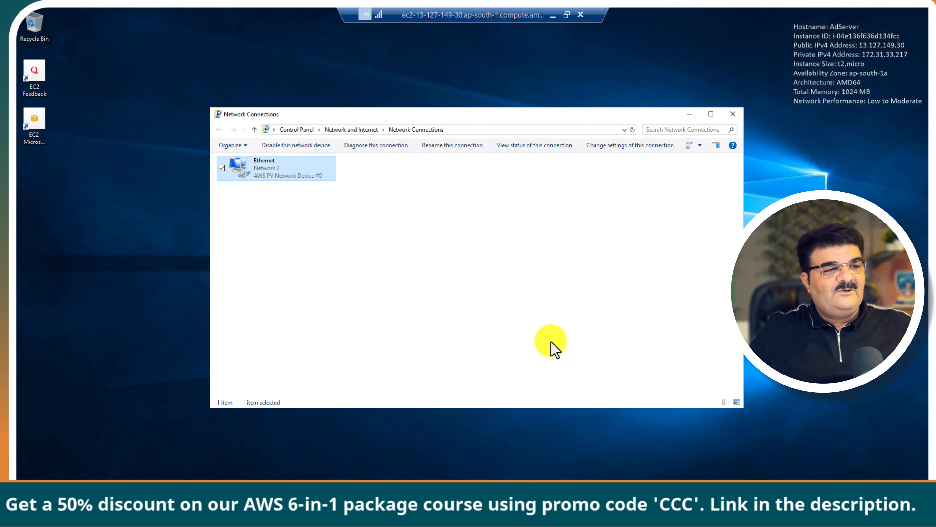
{"action": "left_click", "coordinate": [733, 114]}
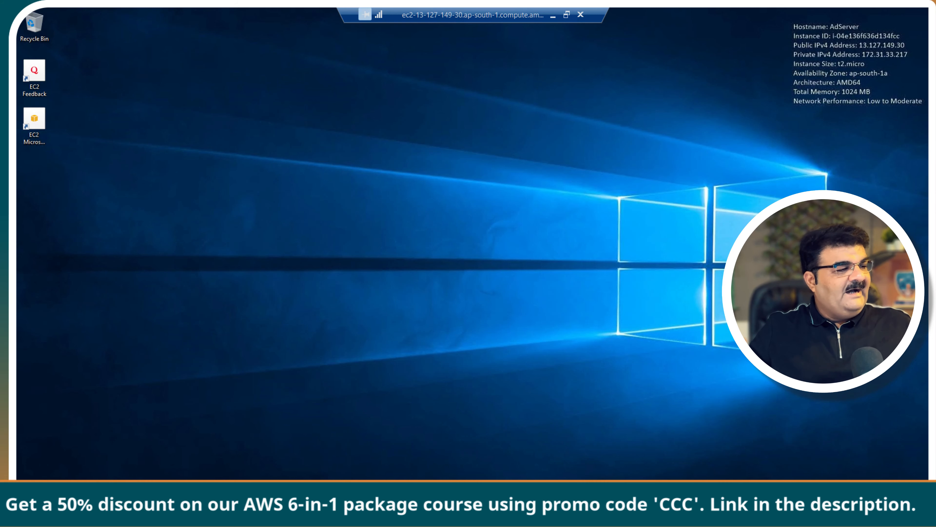
Step: Launch Server Manager, dismiss the Azure Arc and inventory notices, and open Add Roles and Features
{"action": "left_click", "coordinate": [27, 512]}
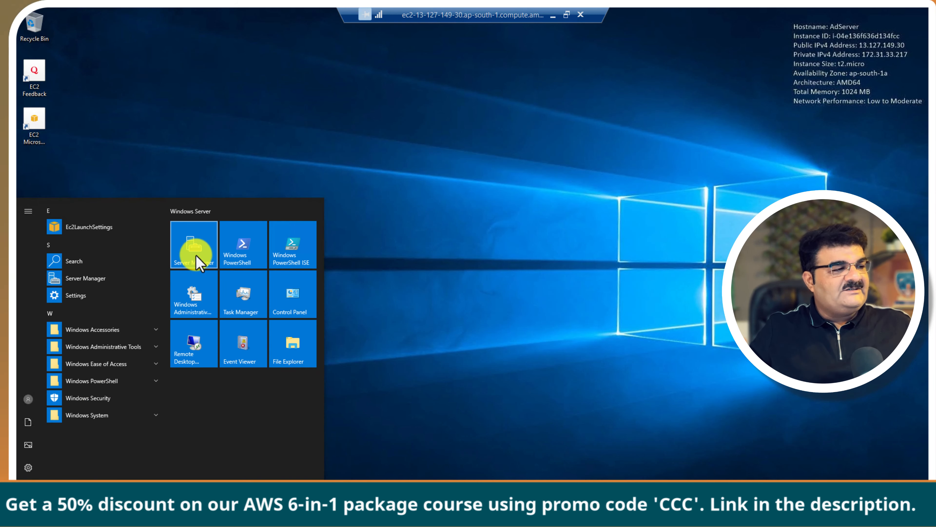
{"action": "left_click", "coordinate": [194, 255]}
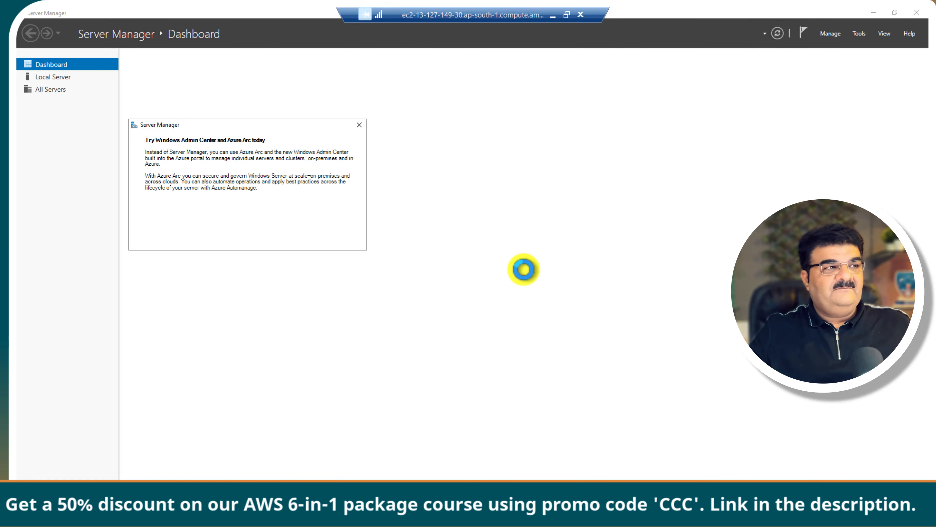
{"action": "left_click", "coordinate": [360, 125]}
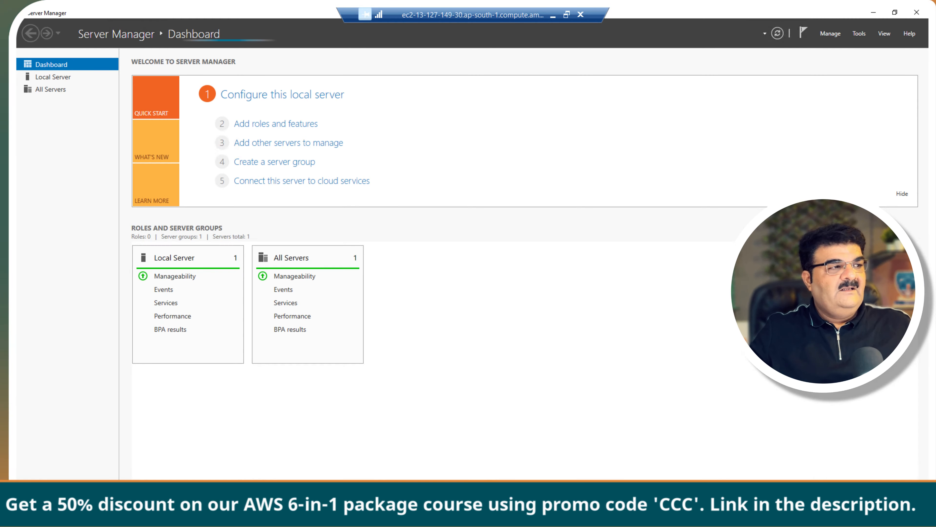
{"action": "left_click", "coordinate": [264, 126]}
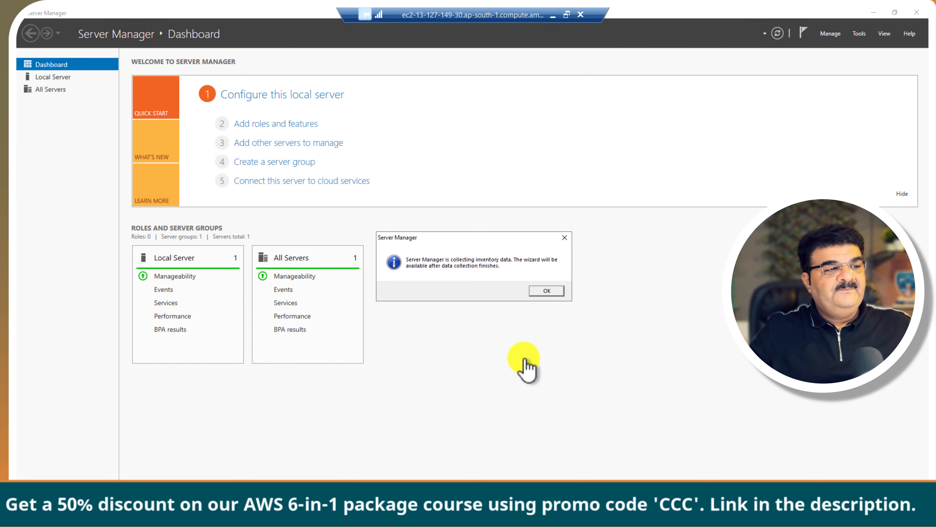
{"action": "left_click", "coordinate": [542, 294]}
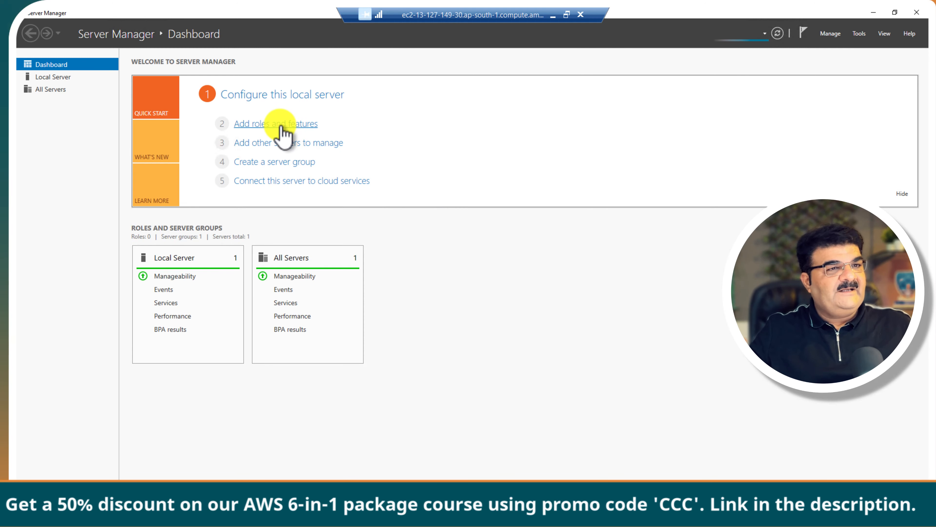
{"action": "left_click", "coordinate": [281, 127]}
{"action": "left_click", "coordinate": [557, 295]}
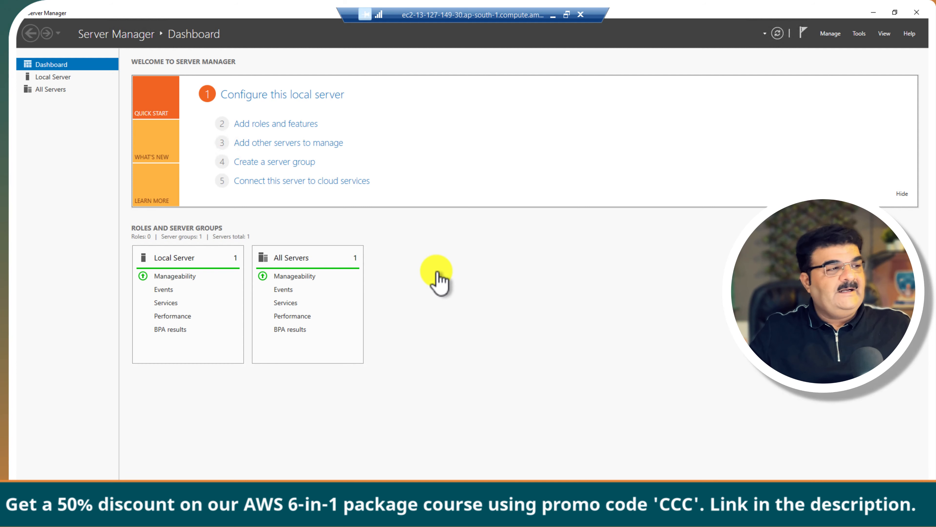
{"action": "left_click", "coordinate": [298, 125]}
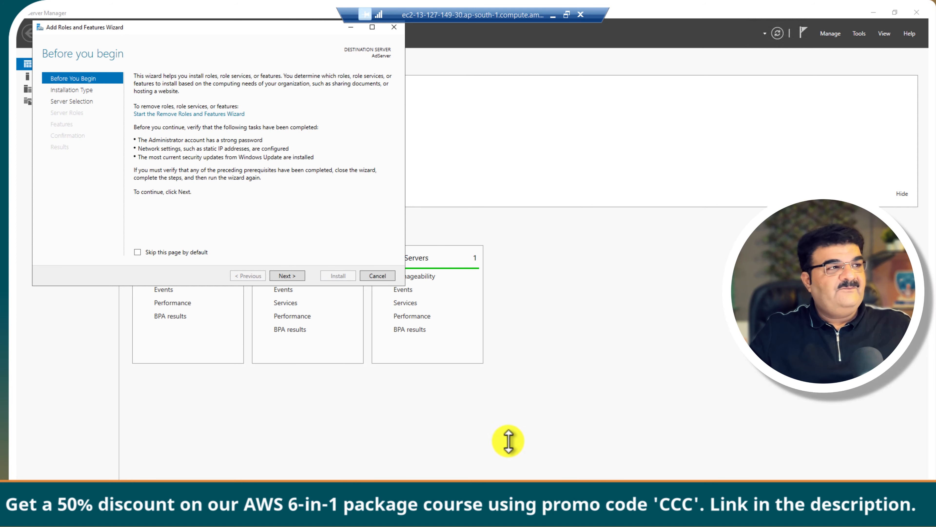
Step: Advance the wizard with role-based installation and AdServer as the destination
{"action": "left_click_drag", "start_coordinate": [208, 25], "coordinate": [475, 139]}
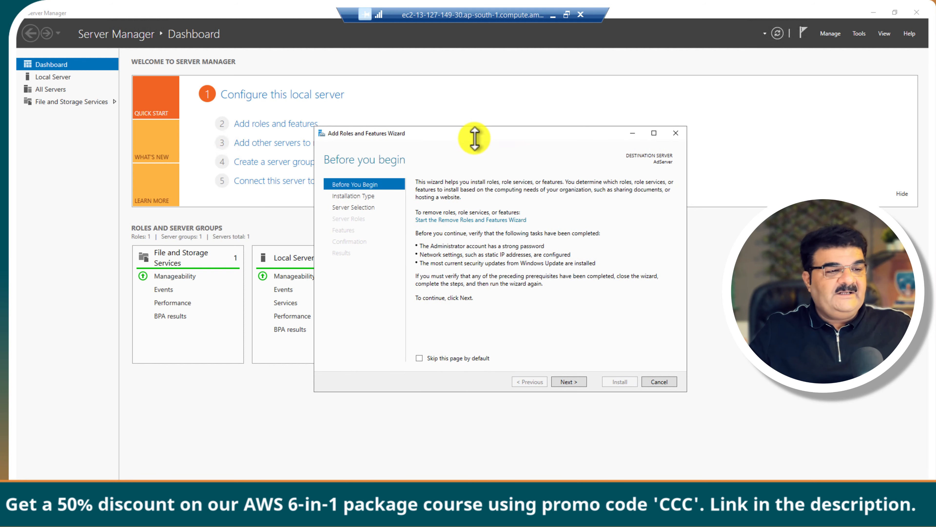
{"action": "left_click", "coordinate": [578, 383]}
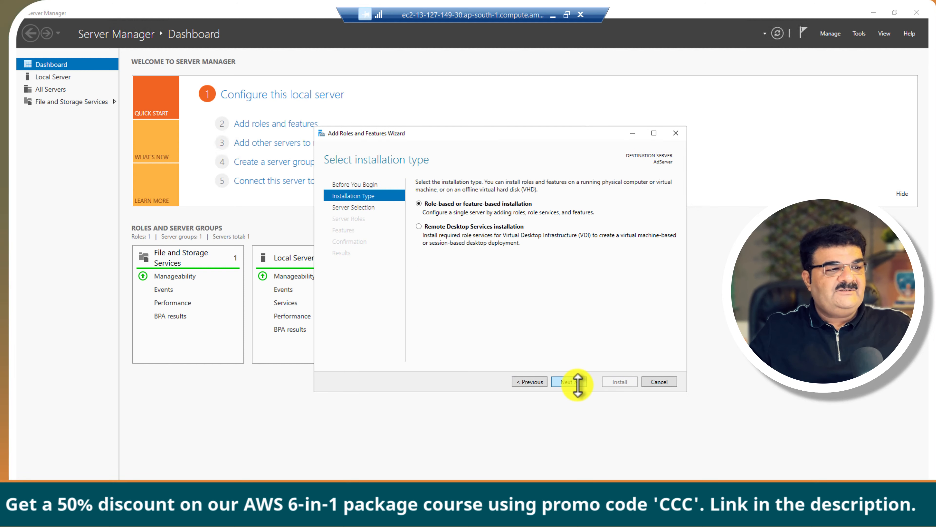
{"action": "left_click", "coordinate": [575, 381]}
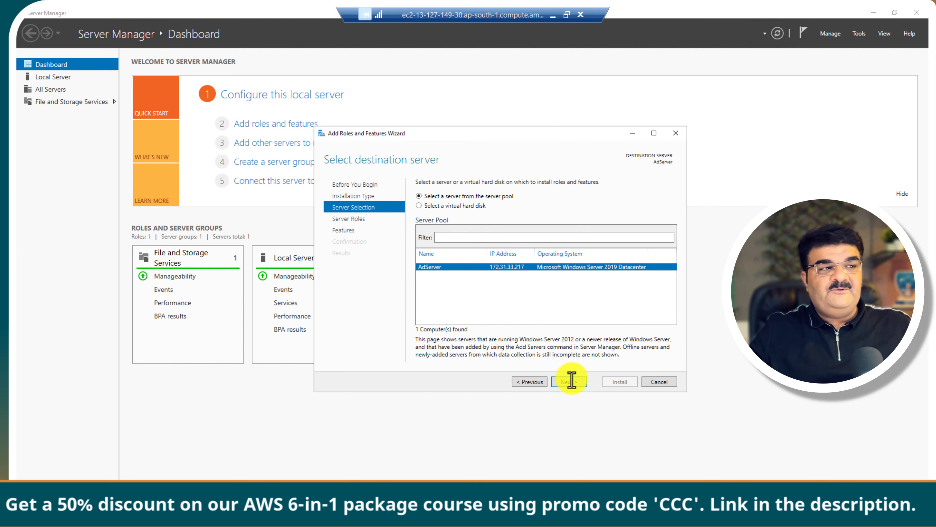
{"action": "left_click", "coordinate": [572, 381]}
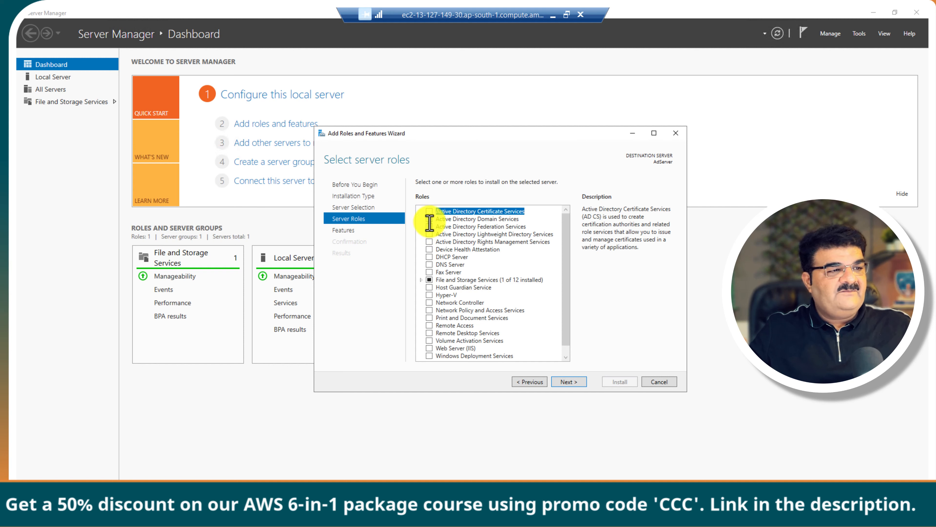
Step: Select Active Directory Domain Services and continue through Features and AD DS to Confirmation
{"action": "left_click", "coordinate": [429, 219]}
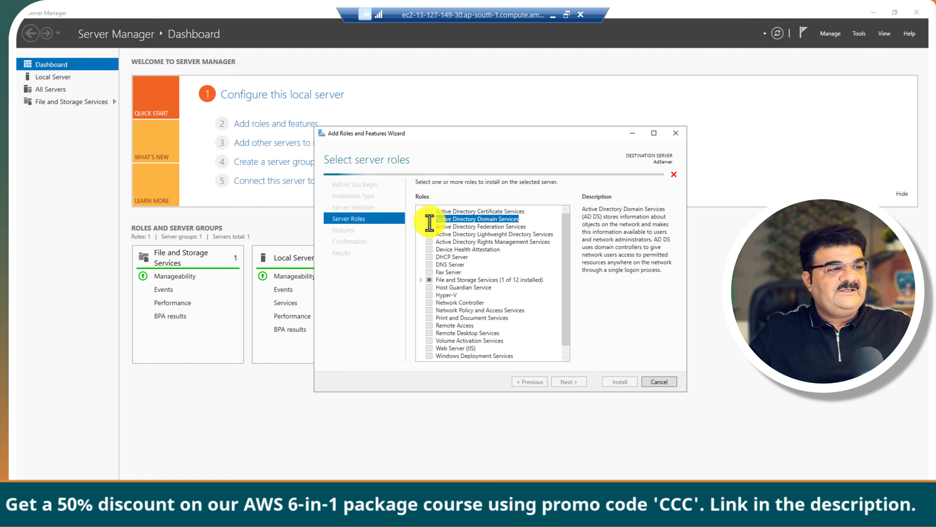
{"action": "left_click", "coordinate": [537, 341]}
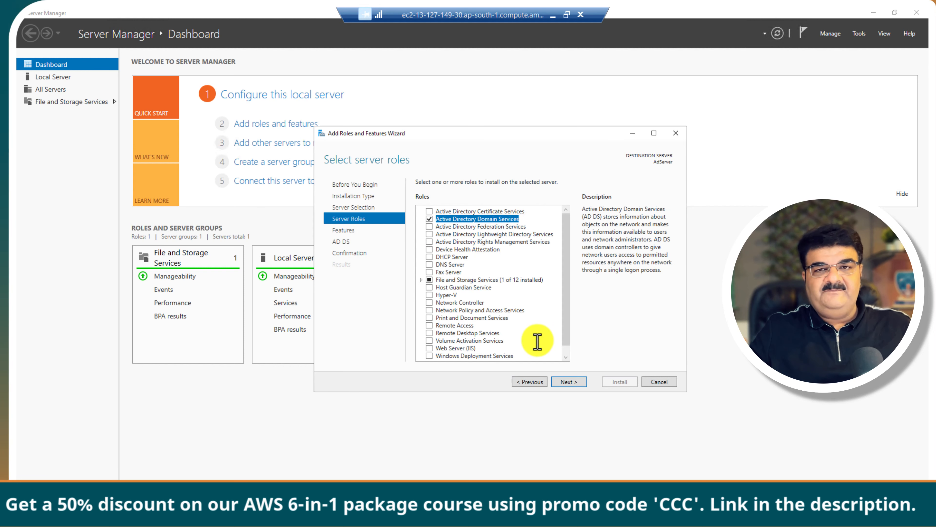
{"action": "left_click", "coordinate": [574, 383]}
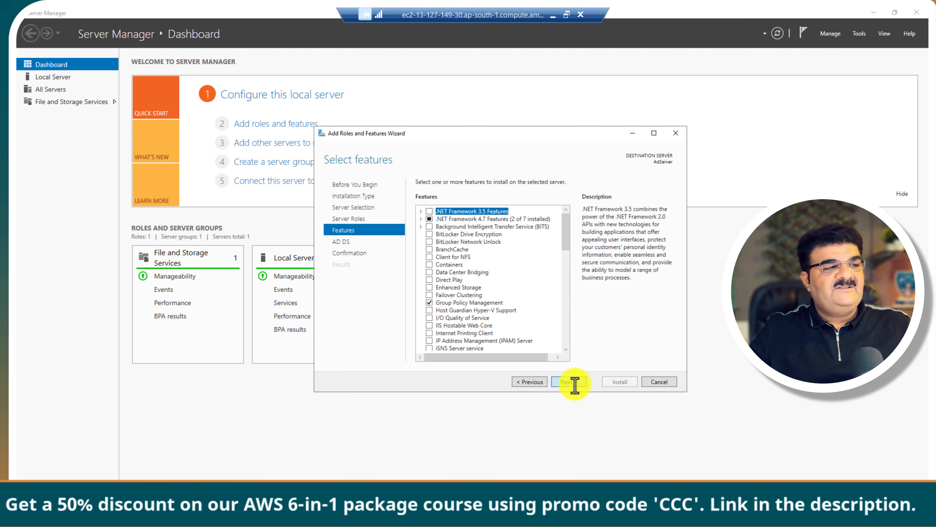
{"action": "left_click", "coordinate": [575, 383]}
{"action": "left_click", "coordinate": [574, 382]}
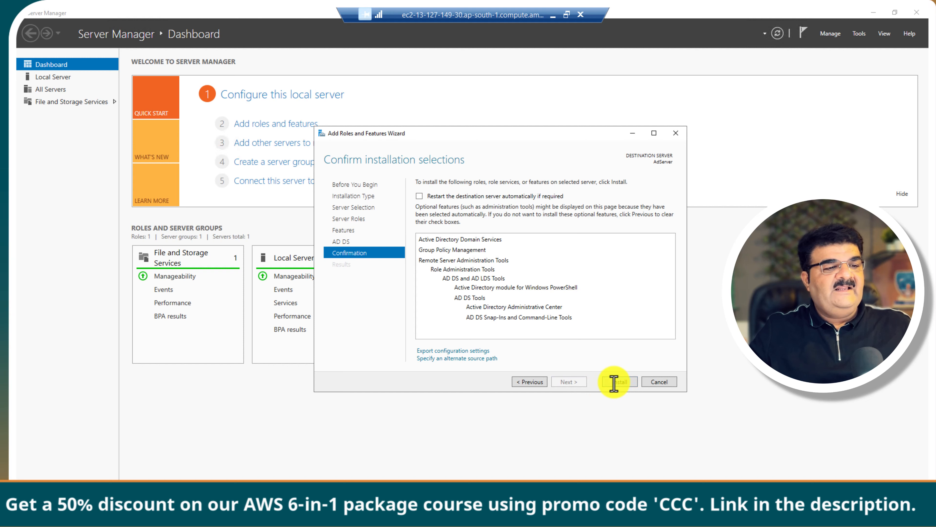
Step: Allow automatic restarts, start the AD DS installation, and minimize the AdServer remote session
{"action": "left_click", "coordinate": [458, 196]}
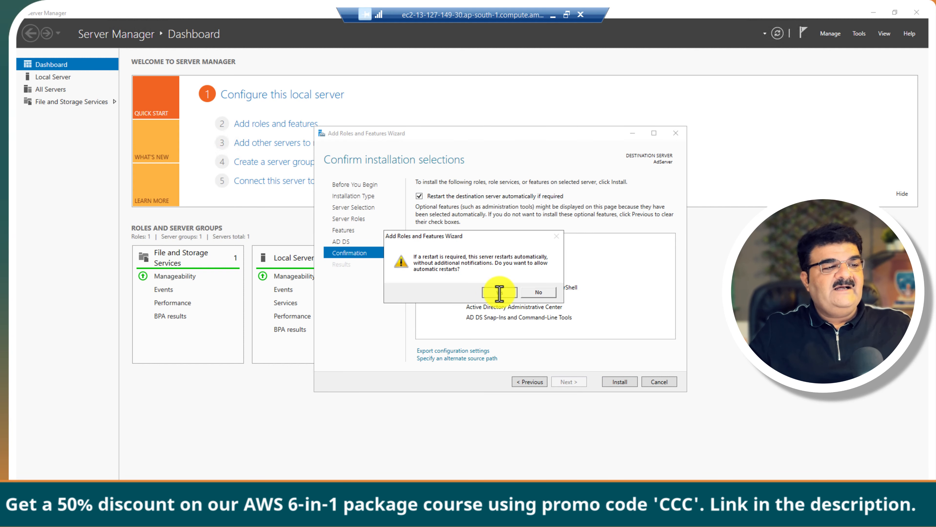
{"action": "left_click", "coordinate": [499, 293]}
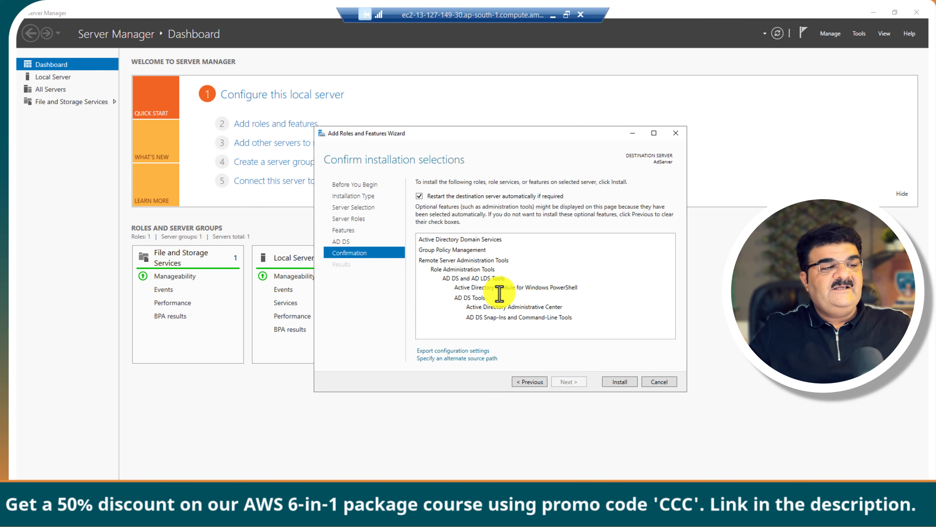
{"action": "left_click", "coordinate": [621, 382]}
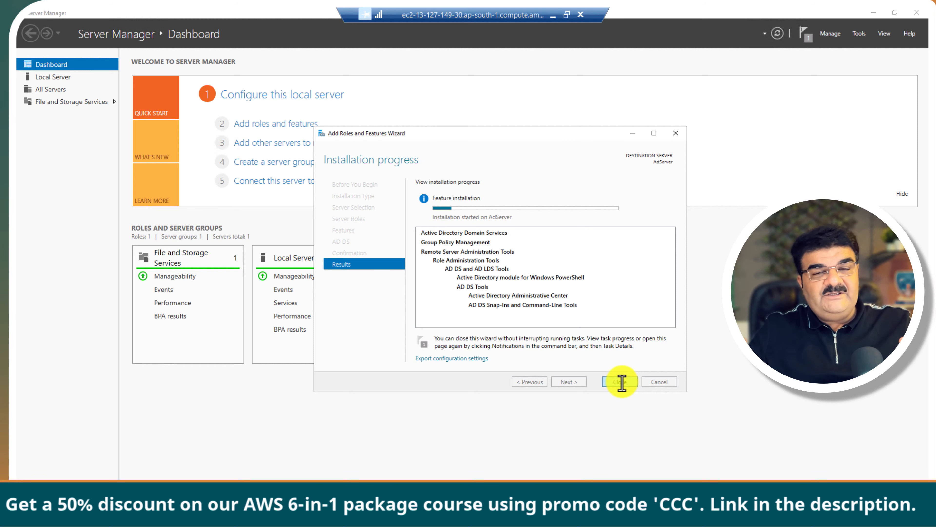
{"action": "left_click", "coordinate": [553, 17]}
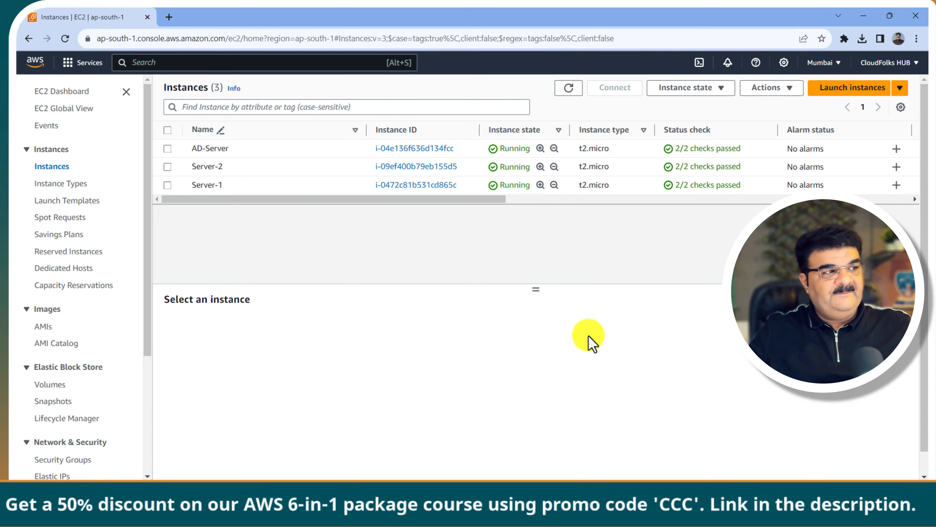
Step: Download Server-1's RDP file and open it to start the connection
{"action": "left_click", "coordinate": [167, 185]}
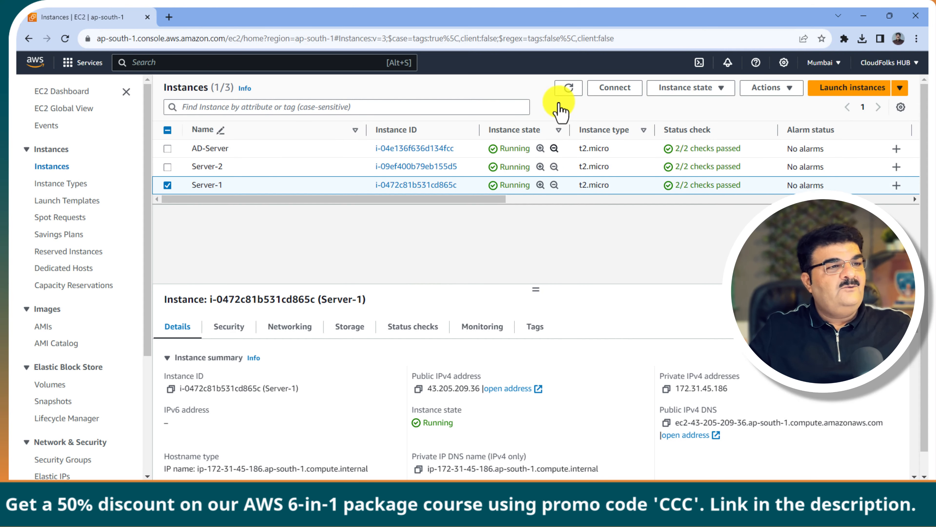
{"action": "left_click", "coordinate": [616, 88]}
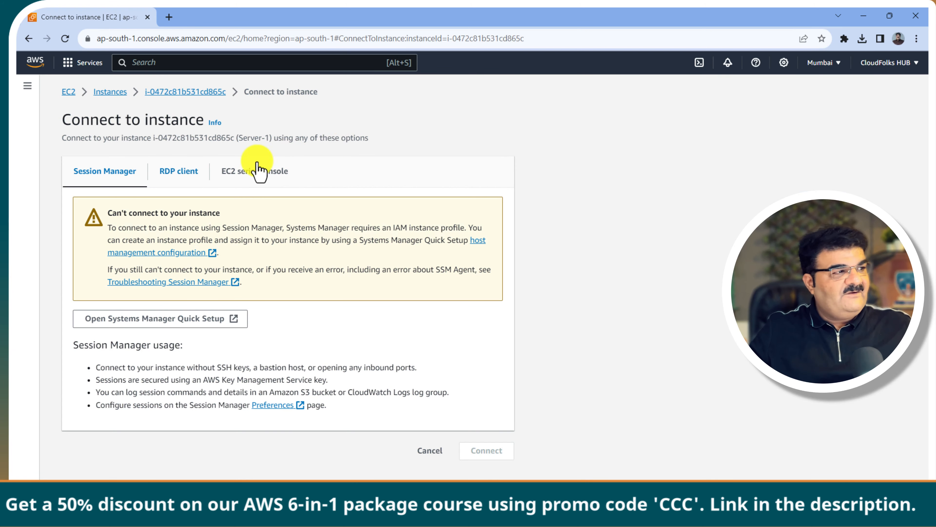
{"action": "left_click", "coordinate": [189, 174]}
{"action": "scroll", "coordinate": [330, 328], "scroll_direction": "down", "scroll_amount": 1}
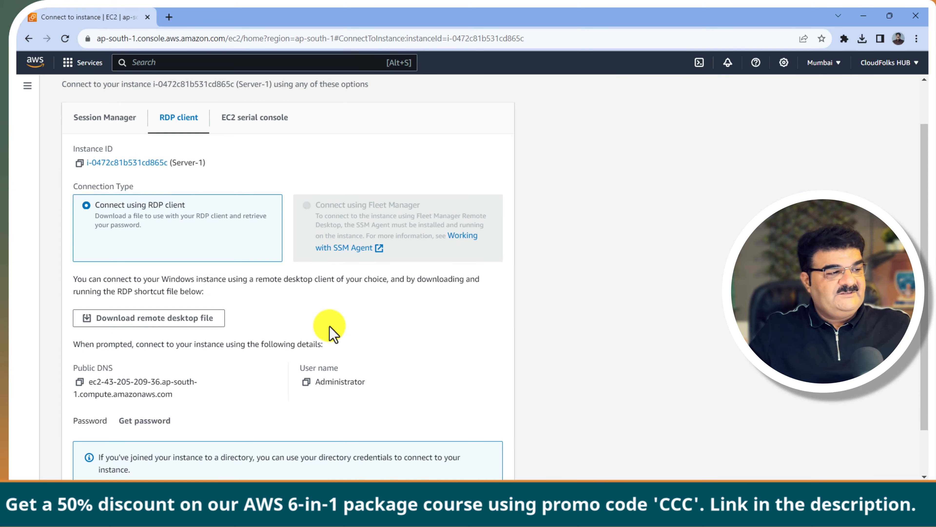
{"action": "scroll", "coordinate": [330, 327], "scroll_direction": "down", "scroll_amount": 1}
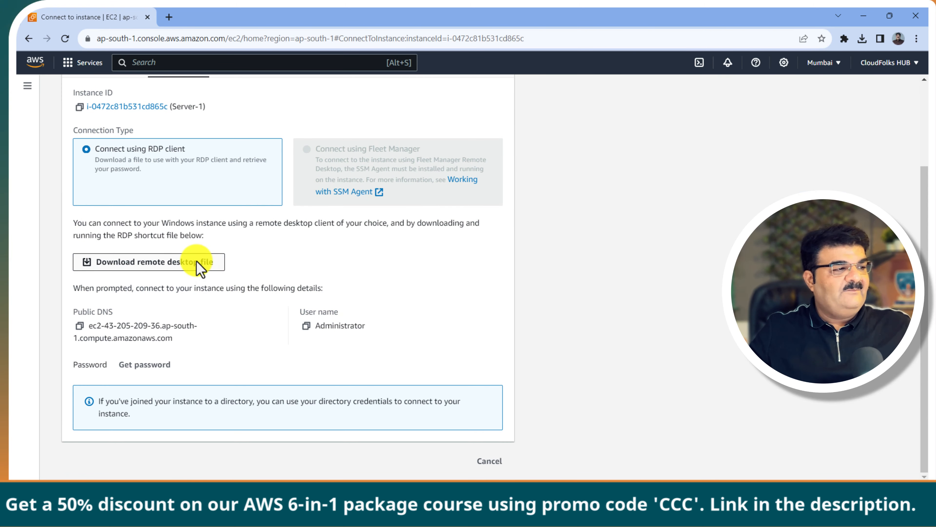
{"action": "left_click", "coordinate": [199, 263]}
{"action": "left_click", "coordinate": [625, 445]}
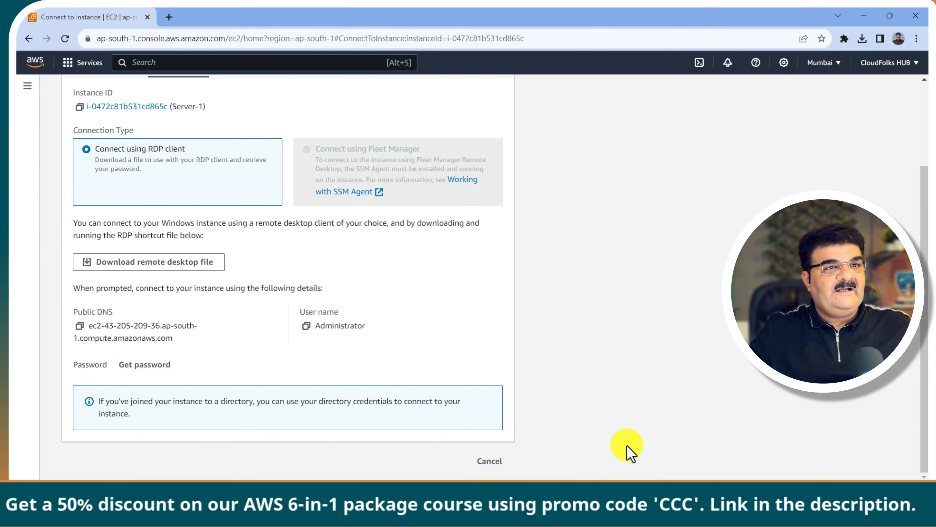
{"action": "left_click", "coordinate": [742, 66]}
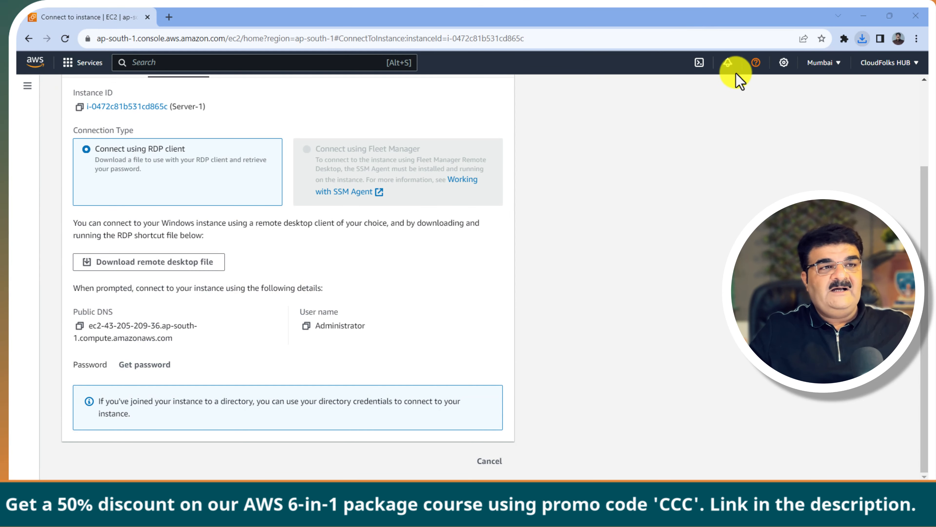
{"action": "left_click", "coordinate": [539, 308]}
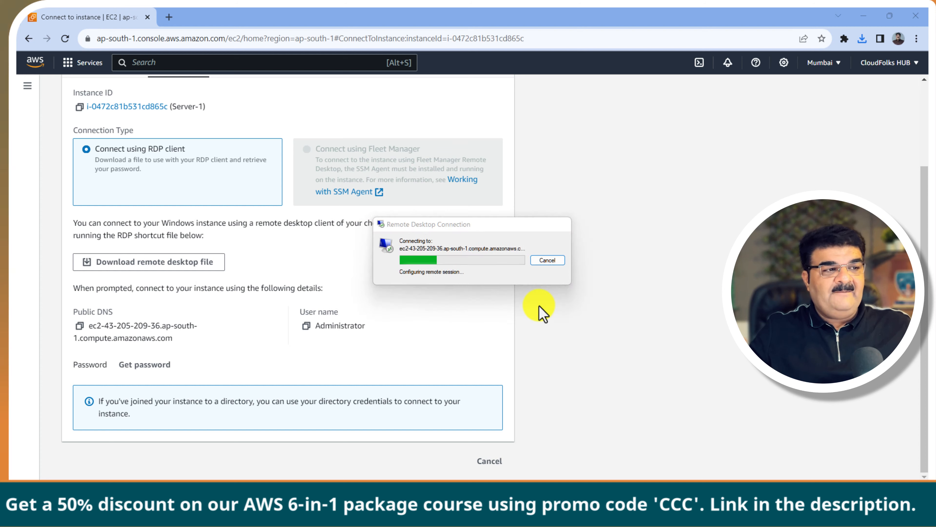
Step: Decrypt Server-1's administrator password with the Fsx.pem key and copy it
{"action": "left_click", "coordinate": [150, 367]}
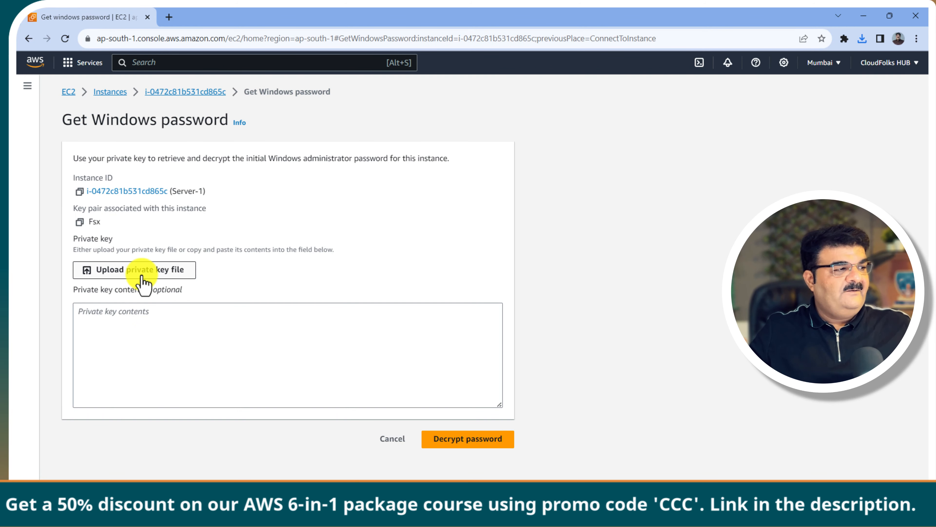
{"action": "left_click", "coordinate": [143, 282]}
{"action": "left_click", "coordinate": [126, 109]}
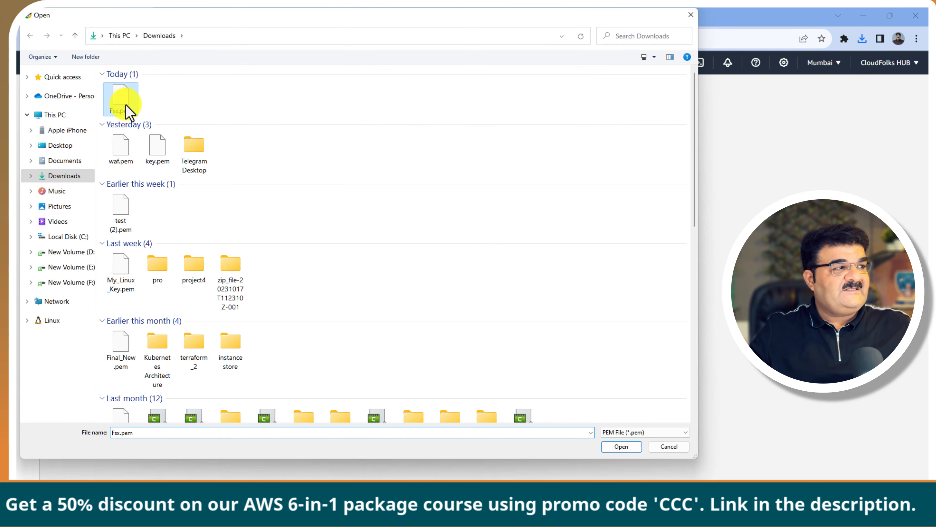
{"action": "double_click", "coordinate": [126, 108]}
{"action": "left_click", "coordinate": [459, 465]}
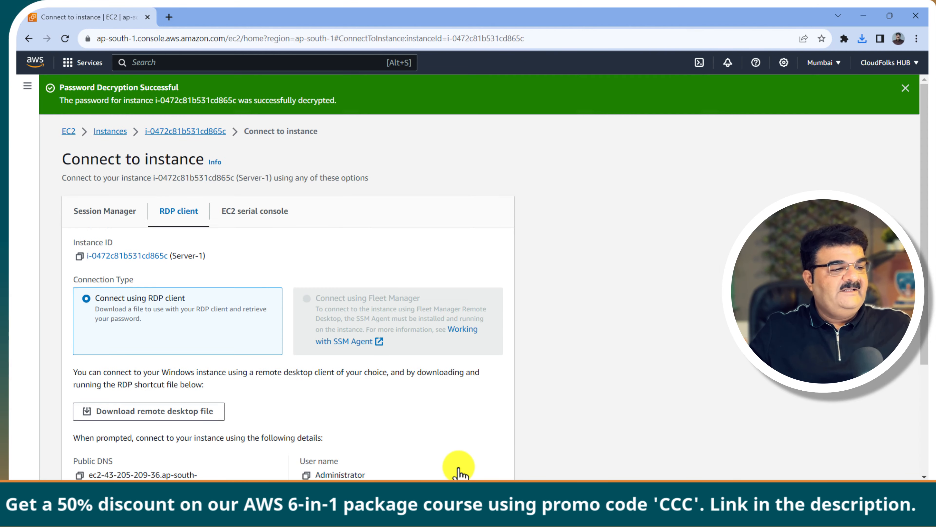
{"action": "scroll", "coordinate": [454, 467], "scroll_direction": "down", "scroll_amount": 3}
{"action": "left_click", "coordinate": [79, 367]}
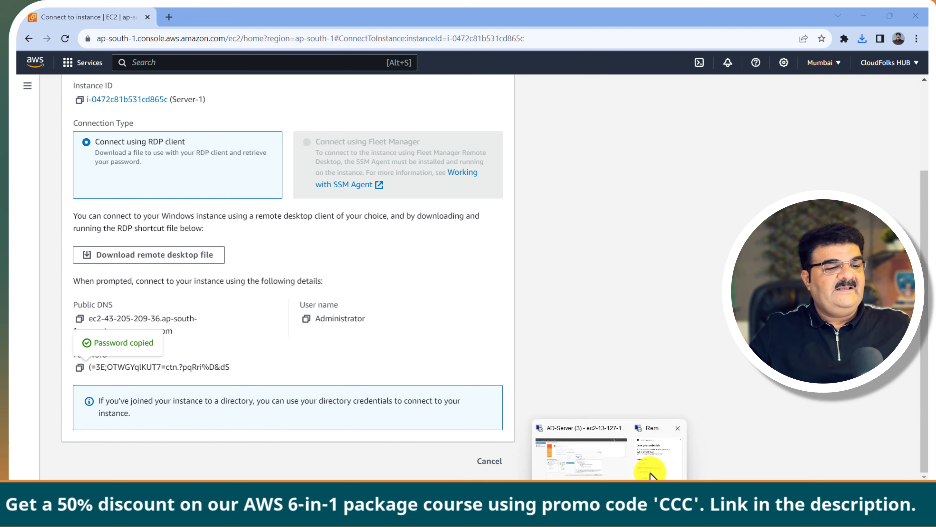
Step: Paste the password into the credentials prompt, connect, and accept the certificate warning
{"action": "left_click", "coordinate": [650, 476]}
{"action": "key", "text": "ctrl+v"}
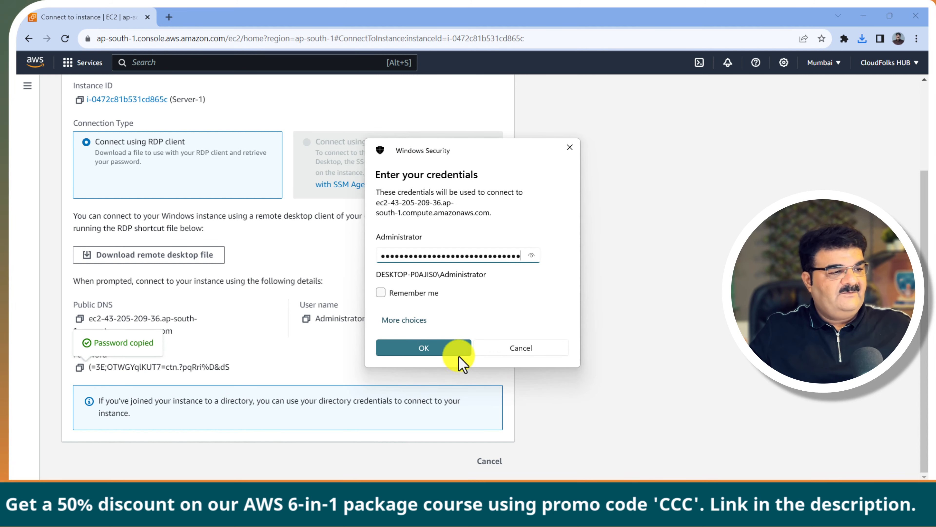
{"action": "left_click", "coordinate": [440, 348]}
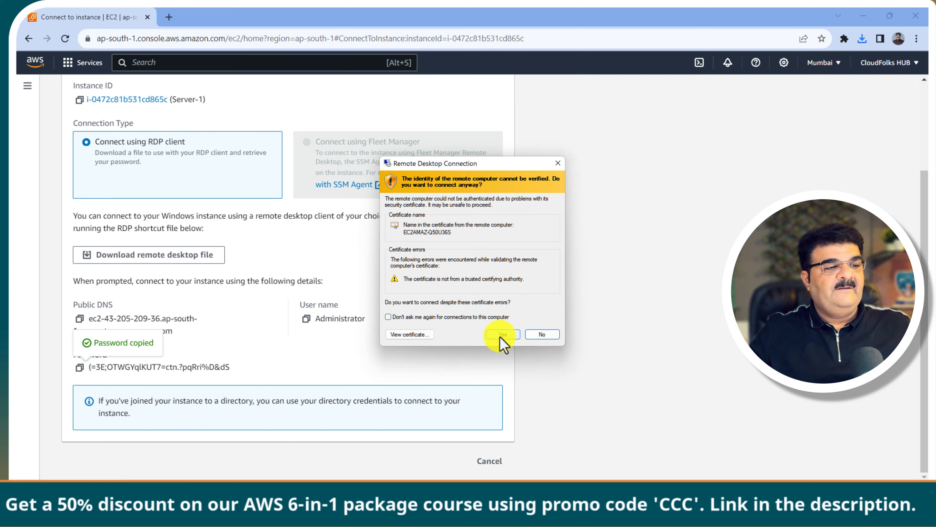
{"action": "left_click", "coordinate": [502, 334]}
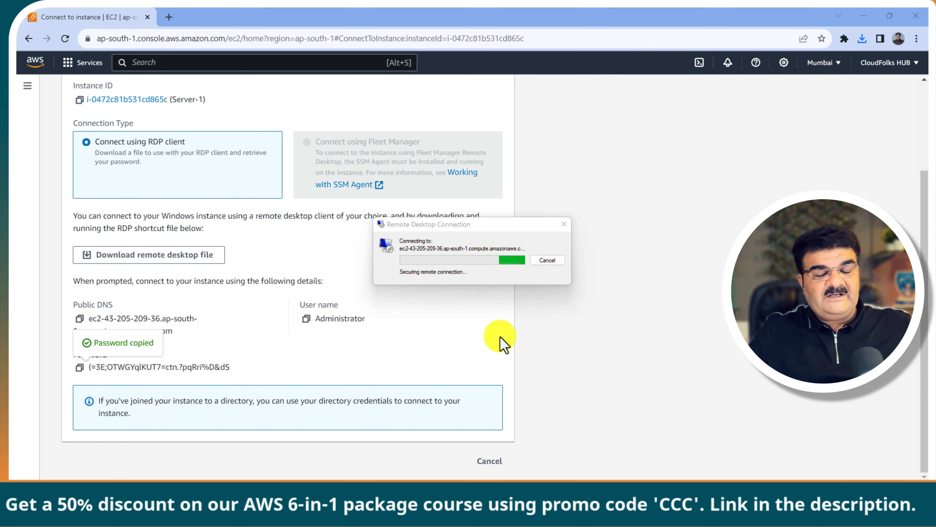
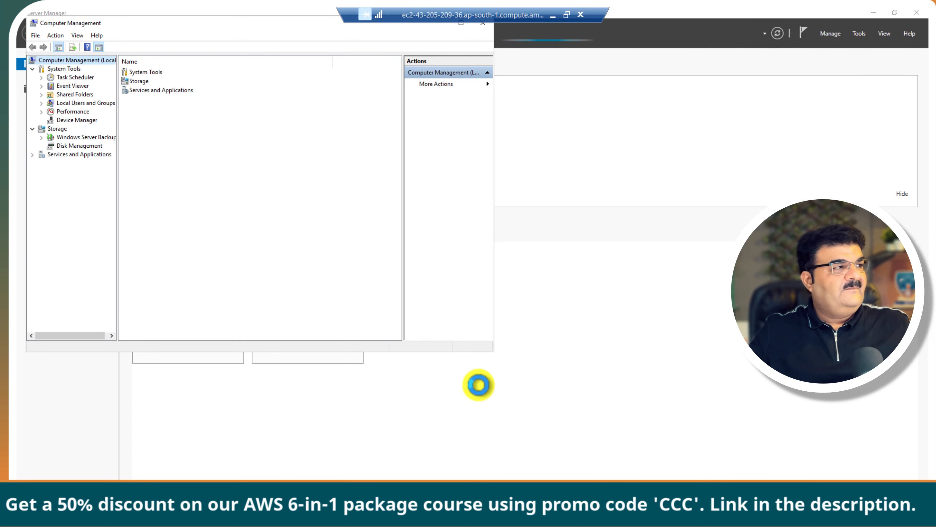
Step: In Computer Management, open Set Password for Administrator under Local Users and Groups > Users
{"action": "left_click_drag", "start_coordinate": [170, 26], "coordinate": [343, 116]}
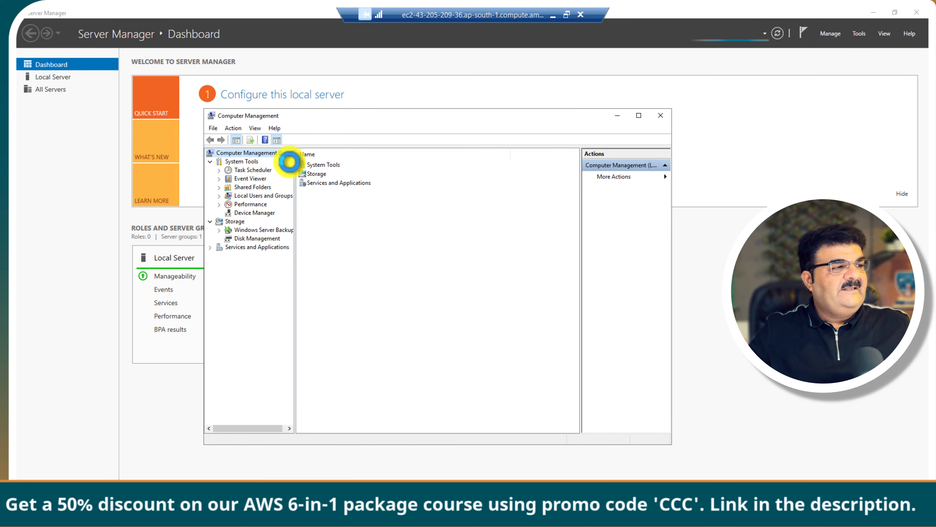
{"action": "double_click", "coordinate": [254, 195]}
{"action": "left_click", "coordinate": [250, 203]}
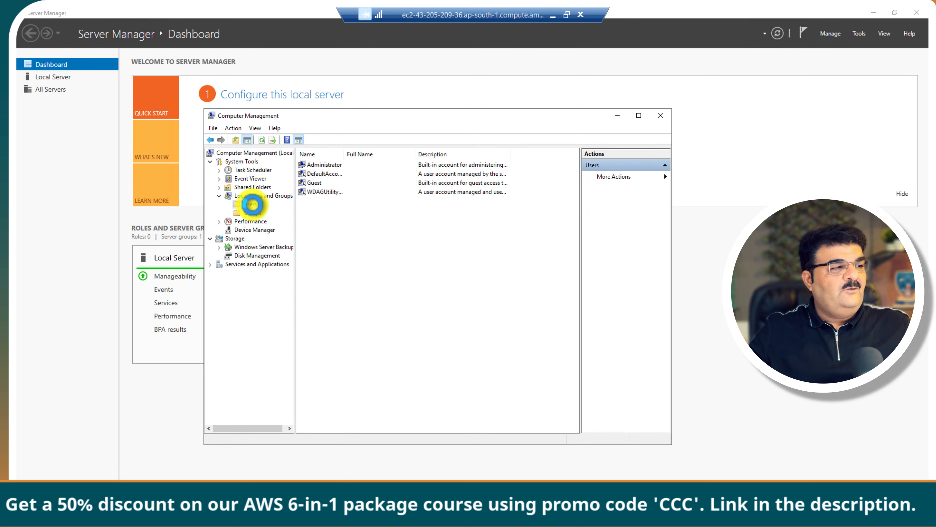
{"action": "left_click", "coordinate": [324, 165]}
{"action": "right_click", "coordinate": [323, 165]}
{"action": "left_click", "coordinate": [341, 173]}
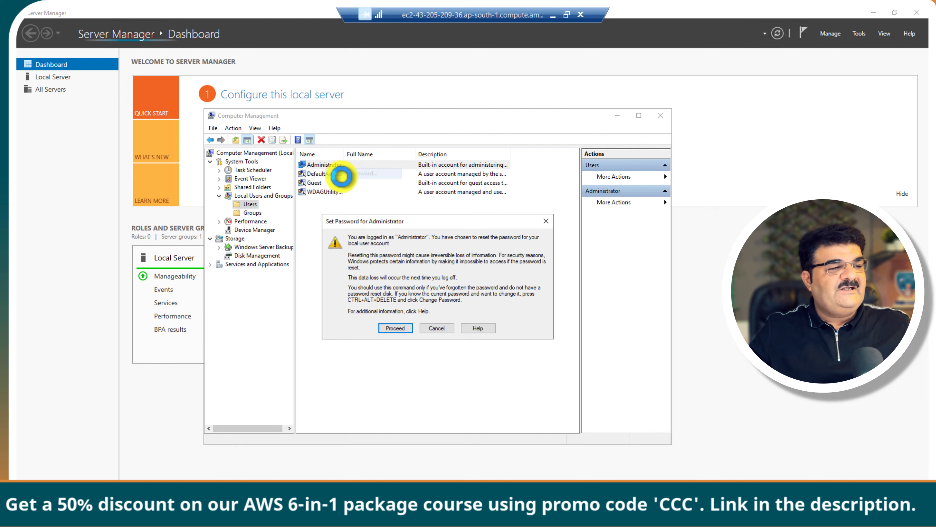
Step: Enter and confirm the new Administrator password, then close Computer Management
{"action": "left_click", "coordinate": [391, 324]}
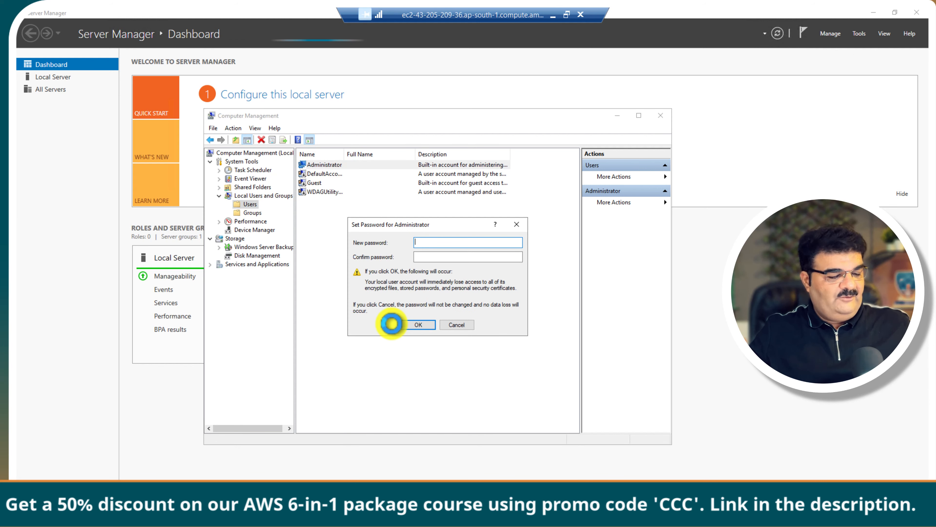
{"action": "type", "text": "P"}
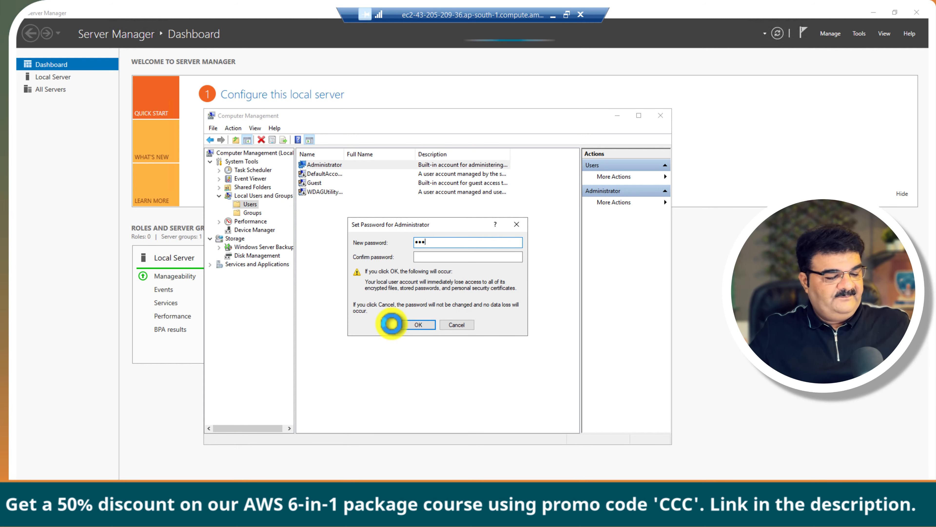
{"action": "type", "text": "0"}
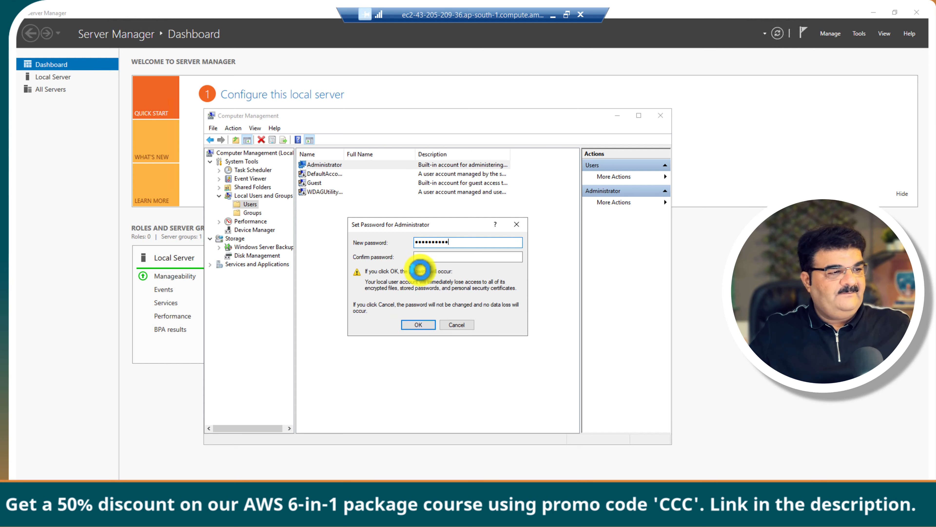
{"action": "left_click", "coordinate": [429, 257]}
{"action": "type", "text": "•••"}
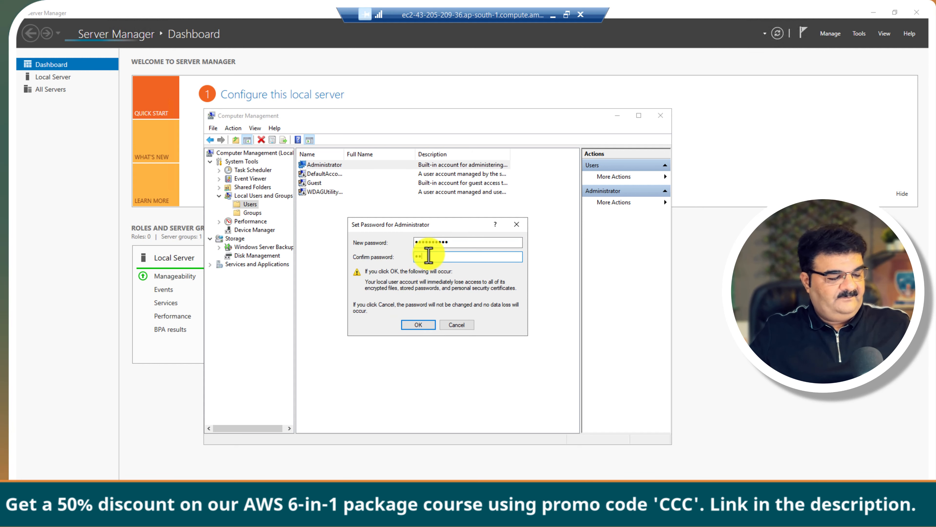
{"action": "type", "text": "•••"}
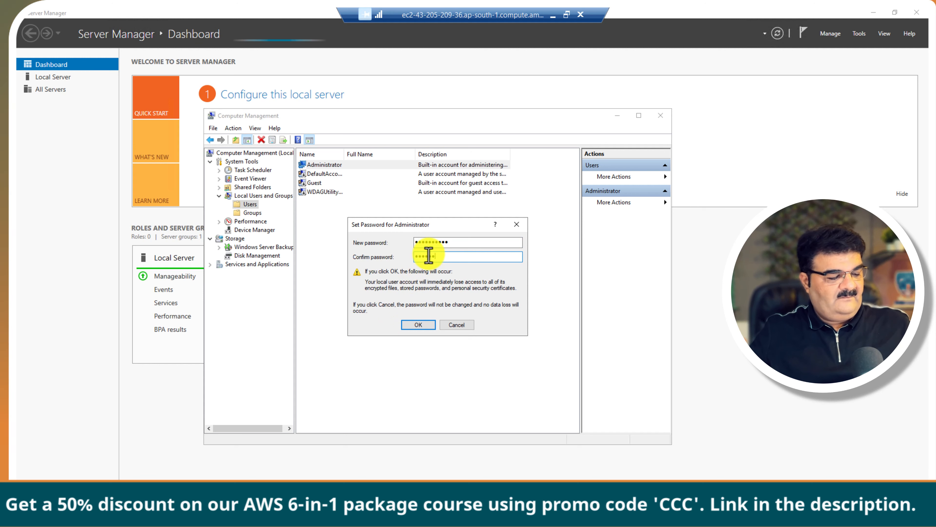
{"action": "type", "text": "••••"}
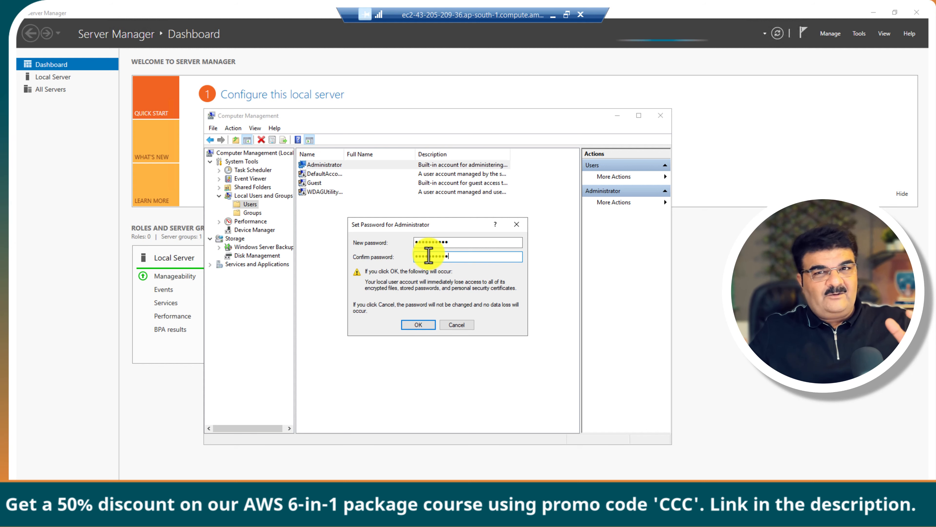
{"action": "left_click", "coordinate": [421, 324]}
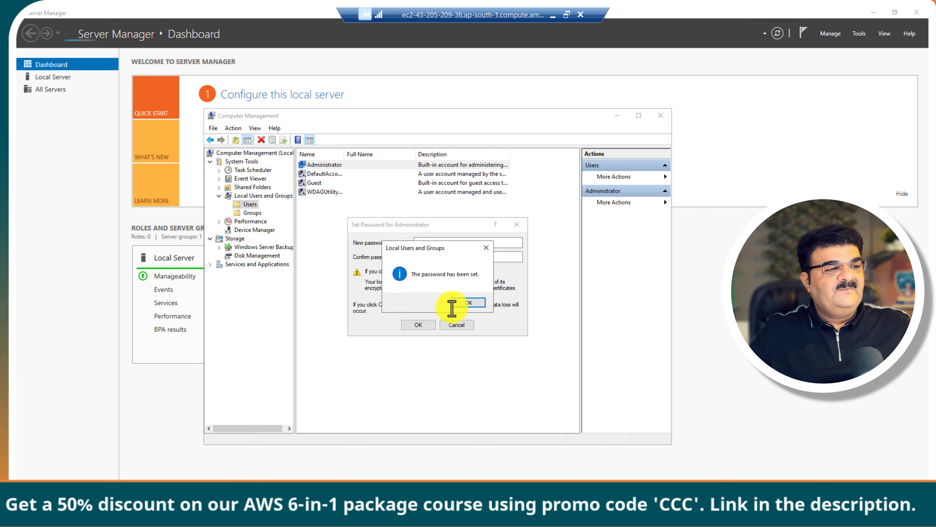
{"action": "left_click", "coordinate": [453, 309]}
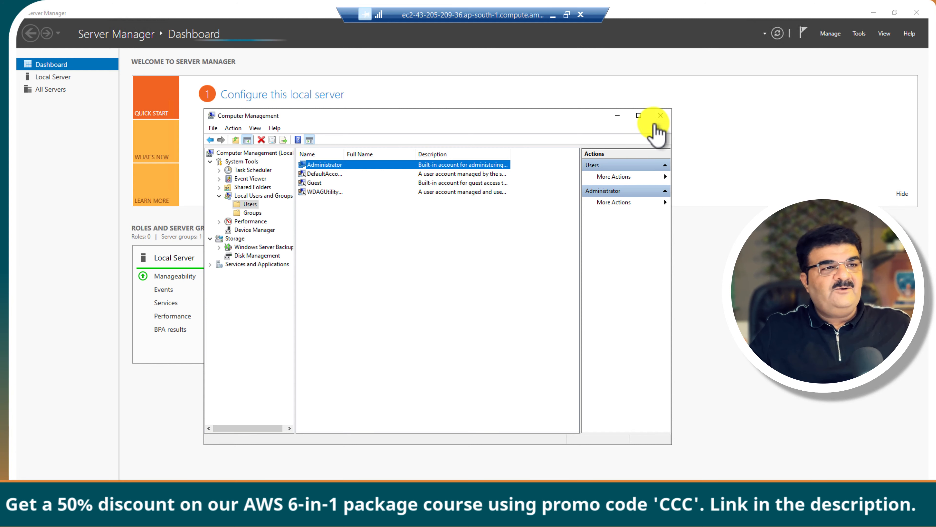
{"action": "left_click", "coordinate": [661, 117]}
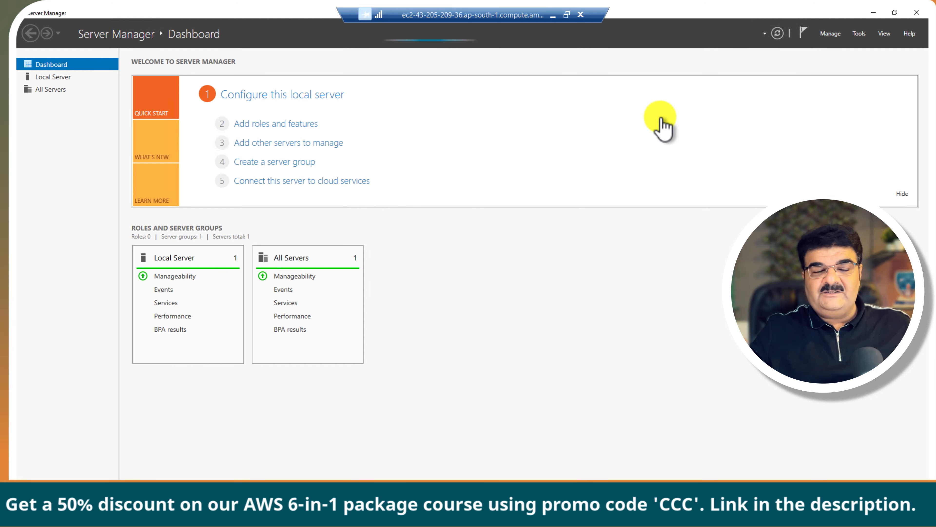
Step: Rename the computer to server1, choose Restart Later, and minimize Server Manager
{"action": "left_click", "coordinate": [67, 78]}
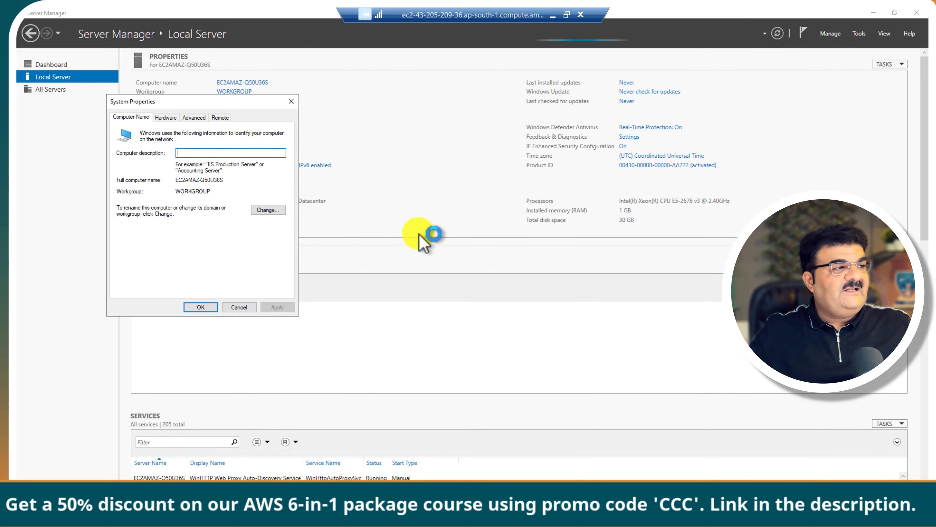
{"action": "left_click_drag", "start_coordinate": [174, 103], "coordinate": [288, 133]}
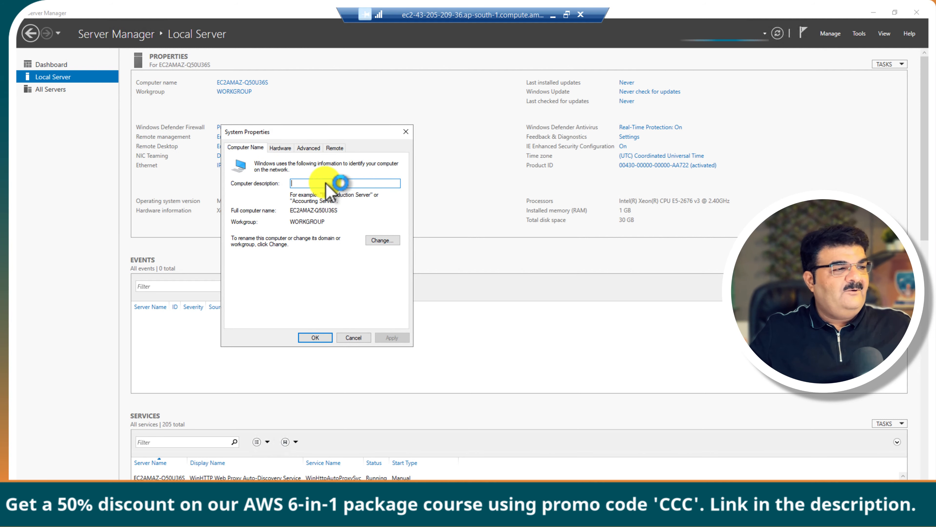
{"action": "left_click", "coordinate": [381, 240]}
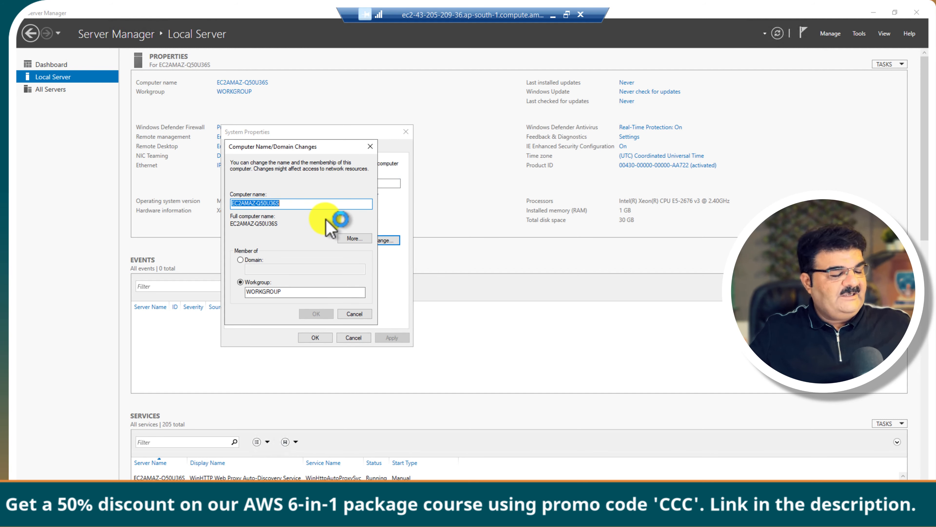
{"action": "type", "text": "S"}
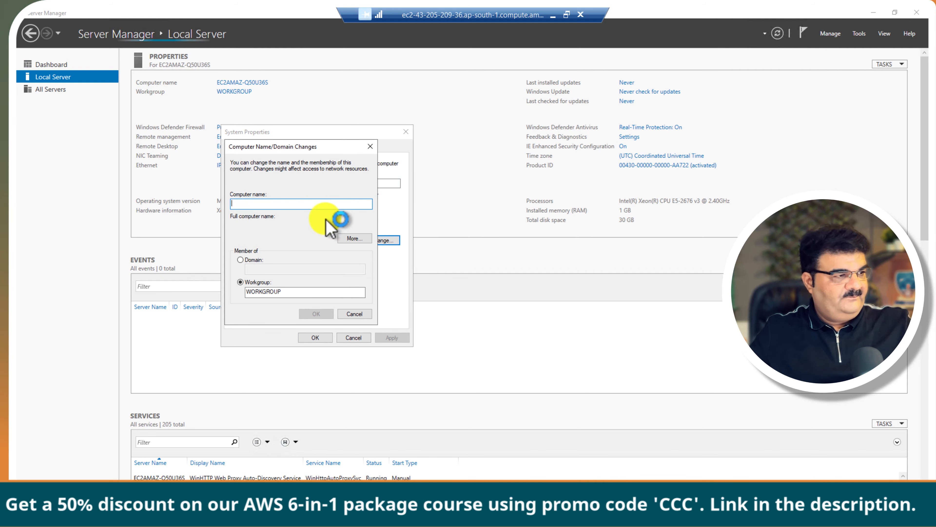
{"action": "type", "text": "server1"}
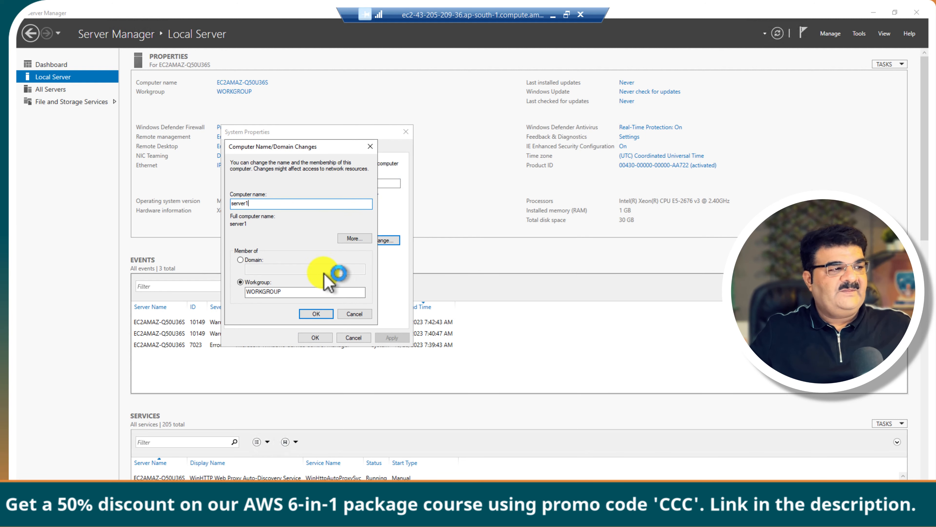
{"action": "left_click", "coordinate": [323, 313]}
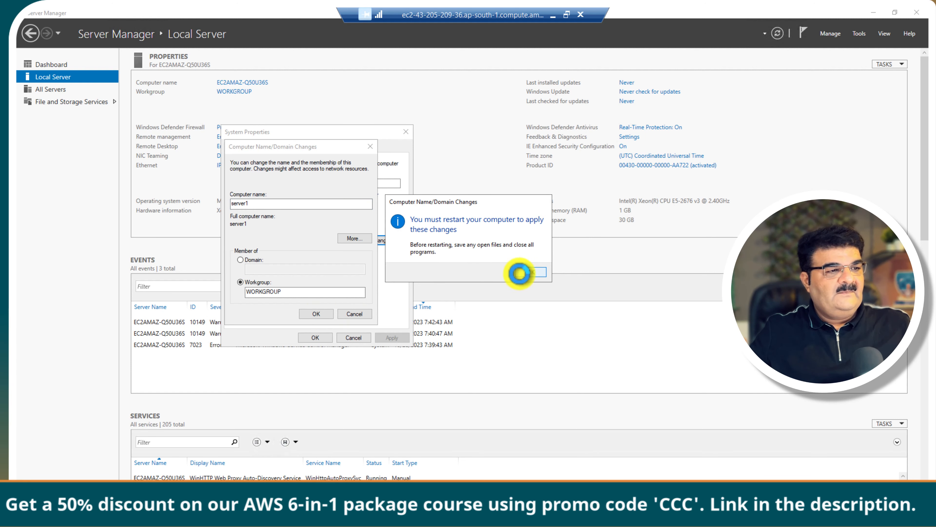
{"action": "left_click", "coordinate": [519, 273]}
{"action": "left_click", "coordinate": [315, 337]}
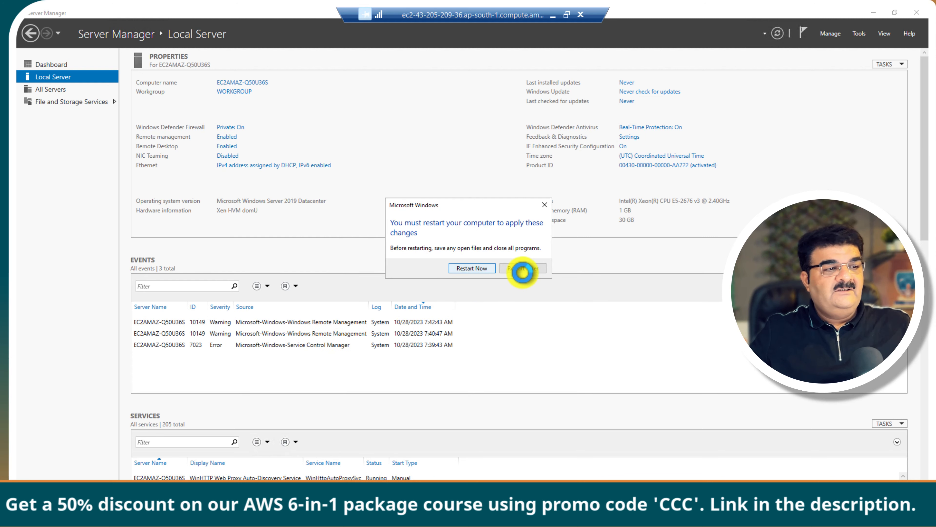
{"action": "left_click", "coordinate": [535, 268]}
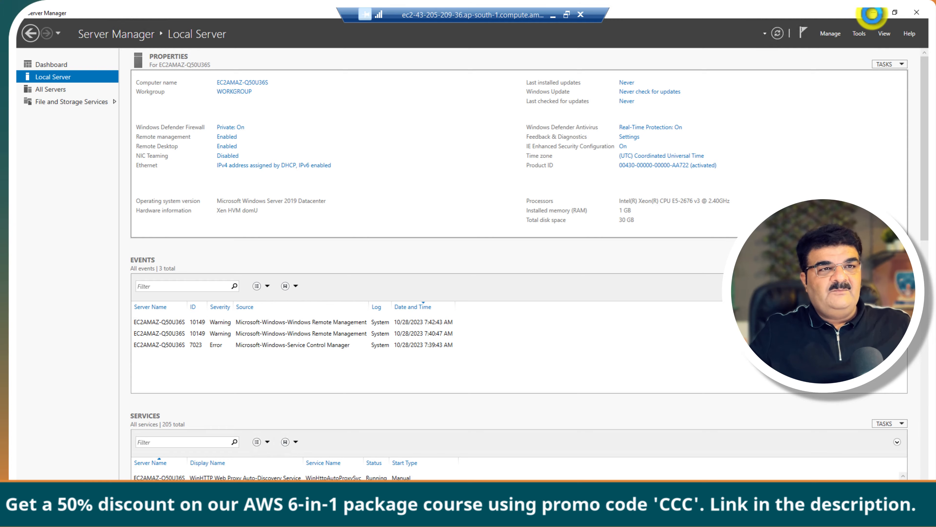
{"action": "left_click", "coordinate": [873, 13]}
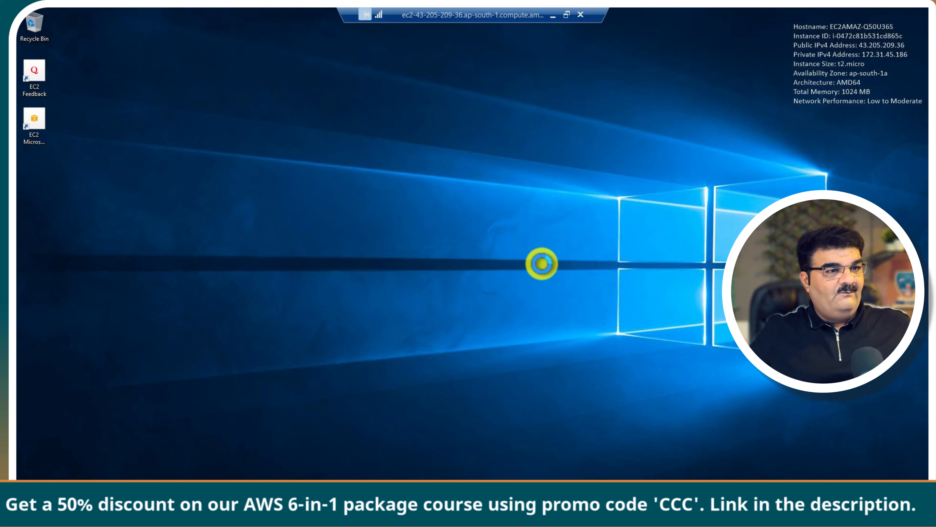
Step: Via ncpa.cpl, set Ethernet's IPv4 to use specified DNS server addresses
{"action": "key", "text": "super+r"}
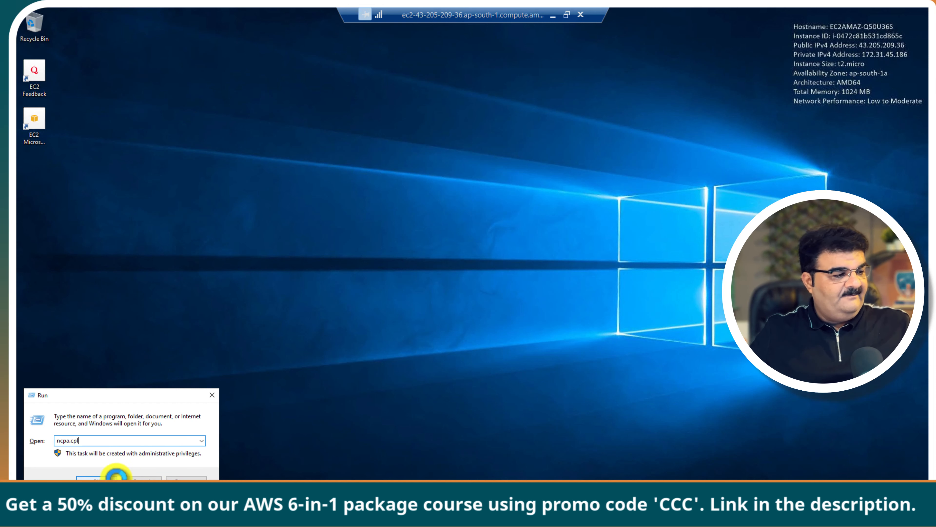
{"action": "left_click", "coordinate": [109, 479]}
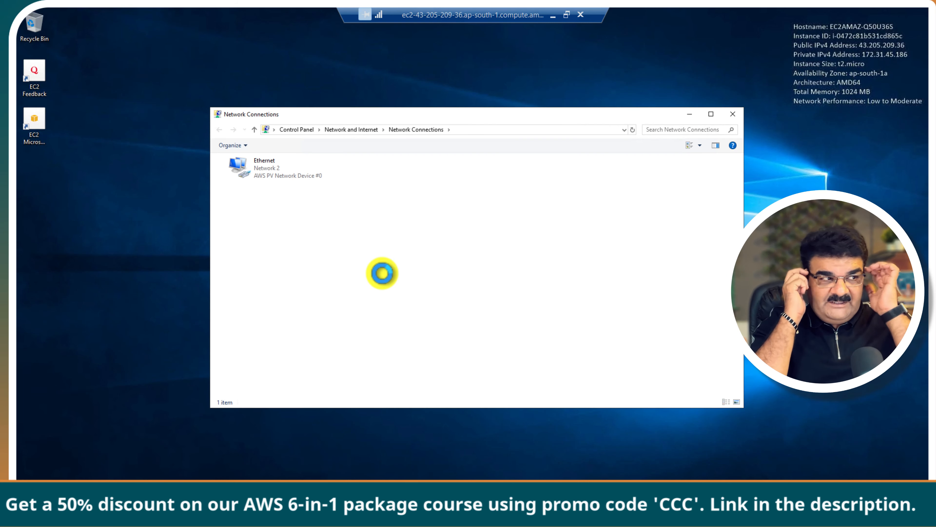
{"action": "right_click", "coordinate": [251, 175]}
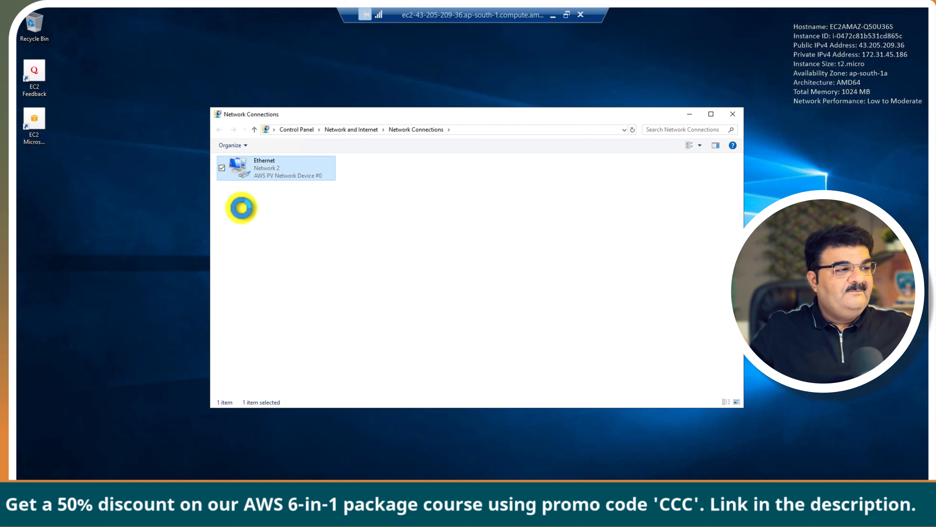
{"action": "left_click", "coordinate": [221, 269]}
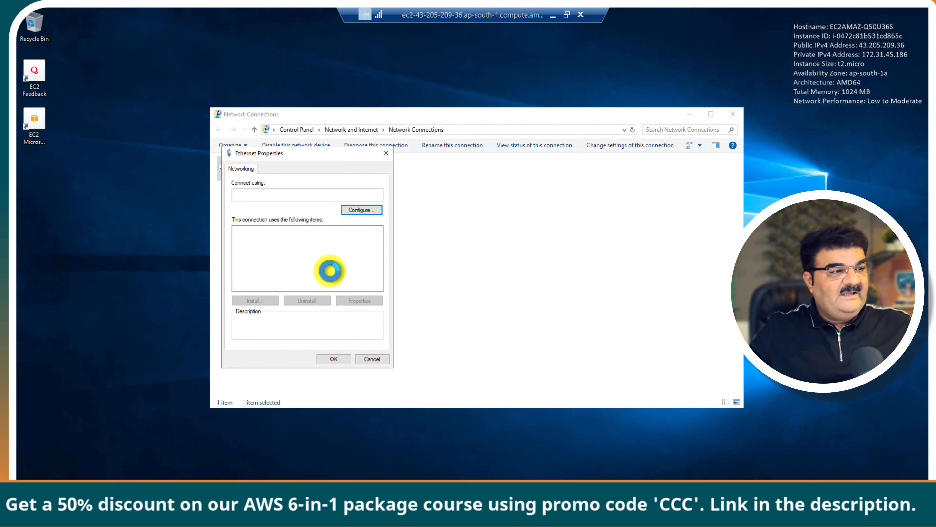
{"action": "scroll", "coordinate": [330, 271], "scroll_direction": "down", "scroll_amount": 1}
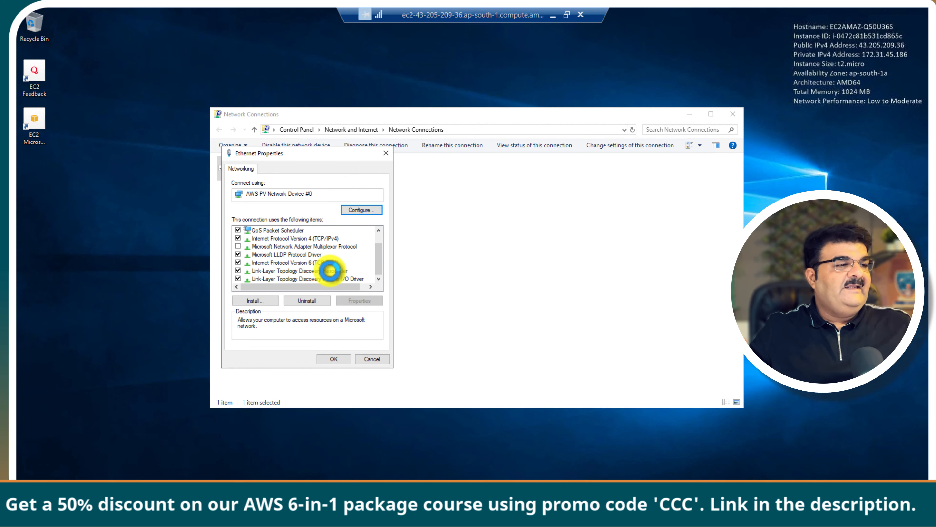
{"action": "double_click", "coordinate": [331, 238]}
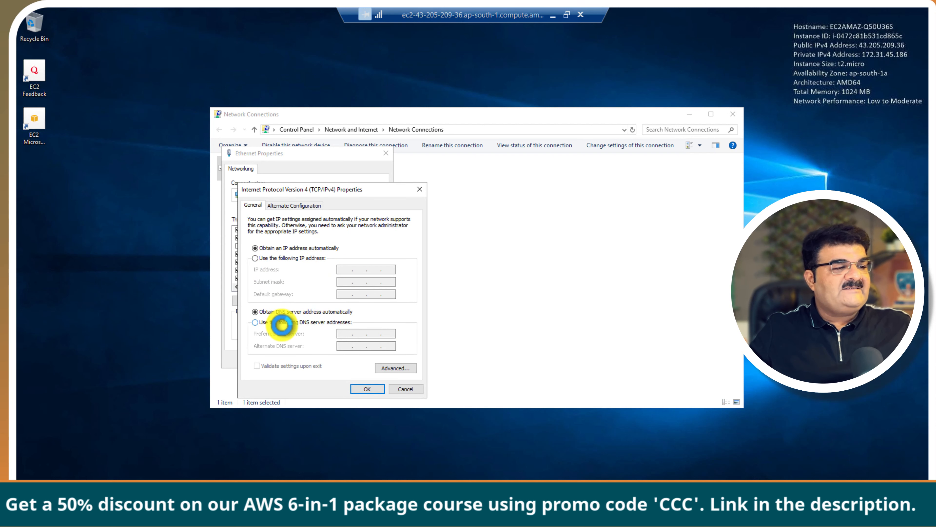
{"action": "left_click", "coordinate": [282, 325]}
{"action": "left_click", "coordinate": [361, 336]}
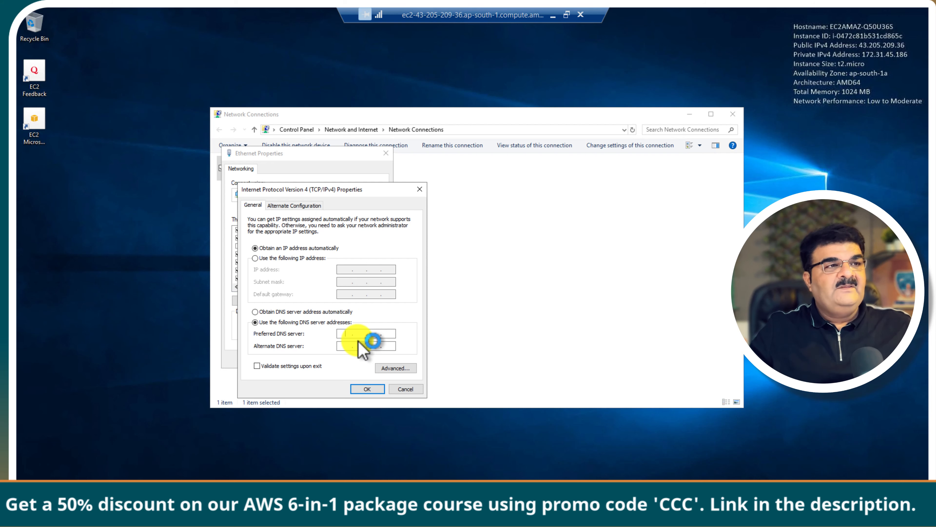
{"action": "left_click", "coordinate": [553, 17]}
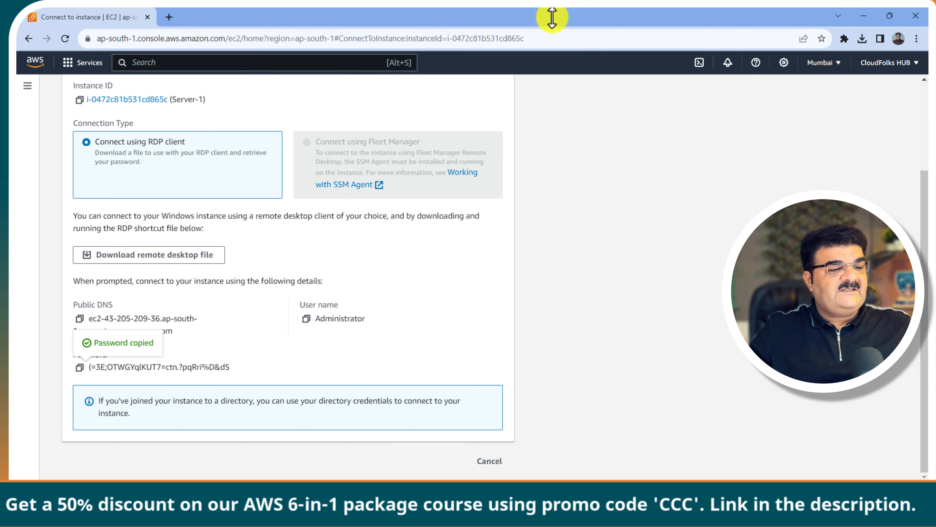
Step: Copy AD-Server's private IPv4 address 172.31.33.217 from the running instances list
{"action": "left_click", "coordinate": [574, 476]}
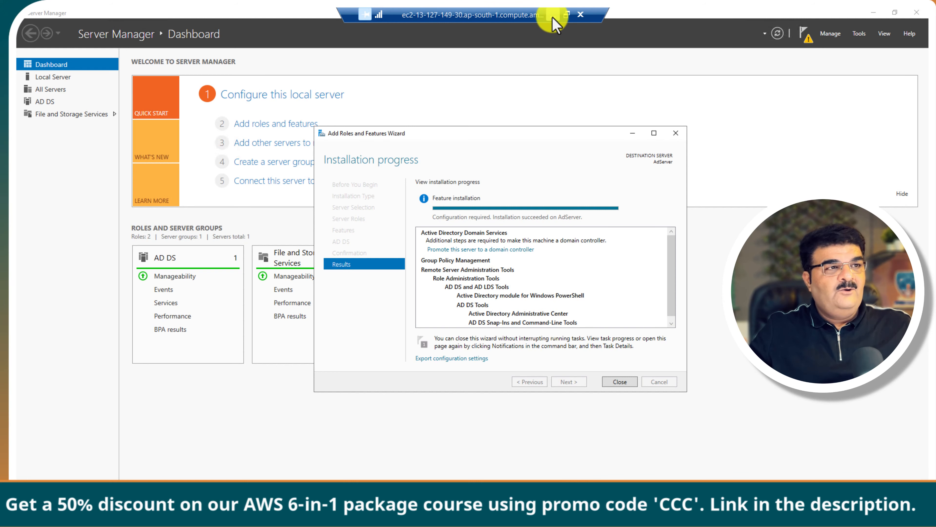
{"action": "left_click", "coordinate": [555, 24]}
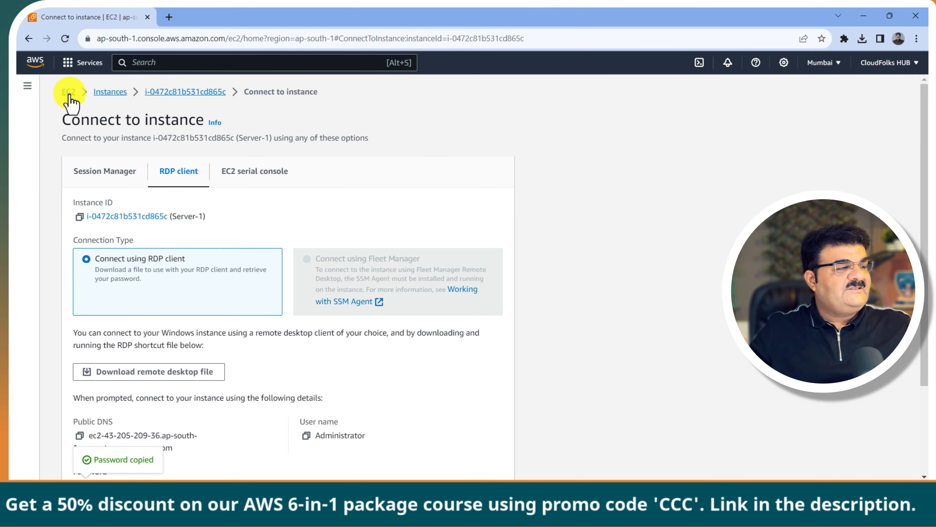
{"action": "left_click", "coordinate": [69, 92]}
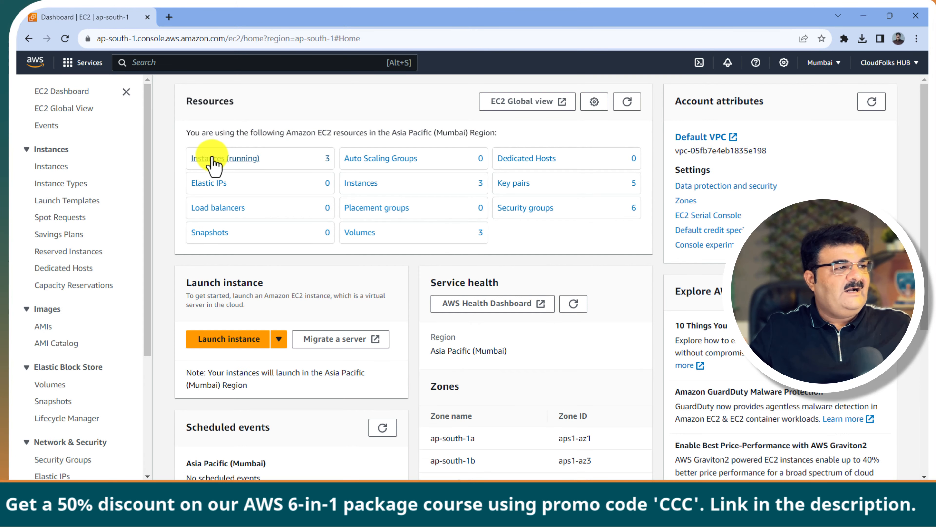
{"action": "left_click", "coordinate": [212, 158]}
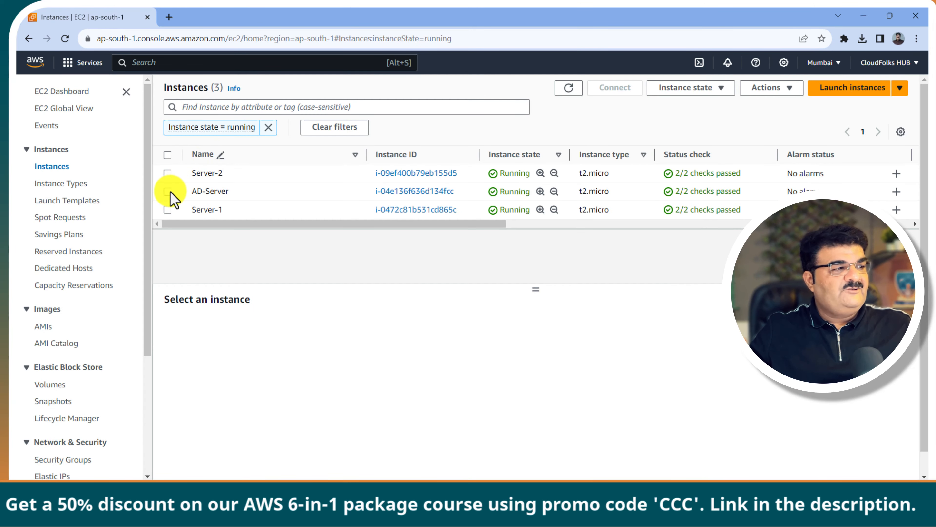
{"action": "left_click", "coordinate": [168, 191]}
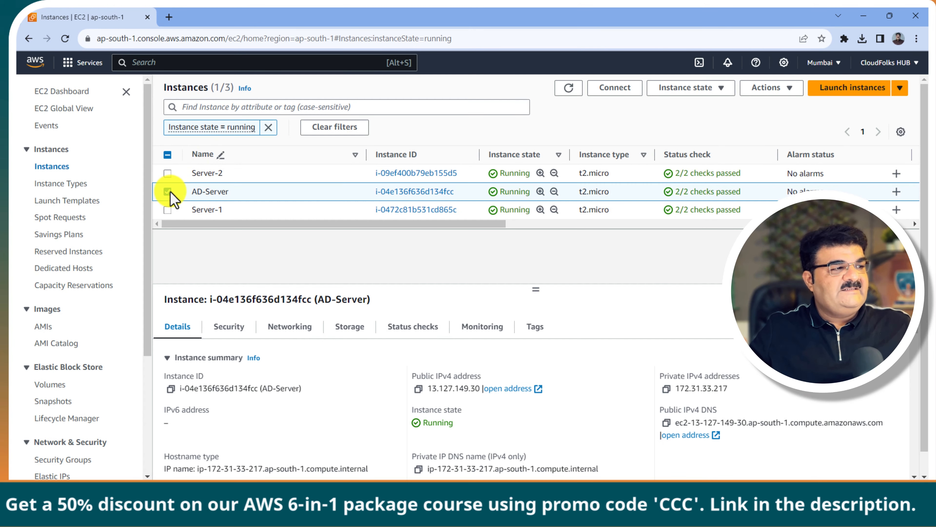
{"action": "left_click", "coordinate": [666, 389]}
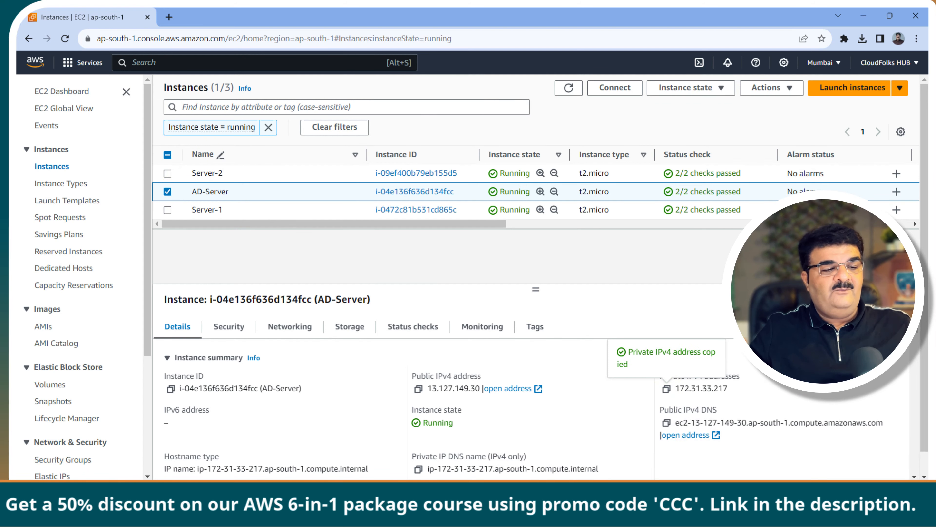
{"action": "mouse_move", "coordinate": [612, 509]}
{"action": "left_click", "coordinate": [632, 469]}
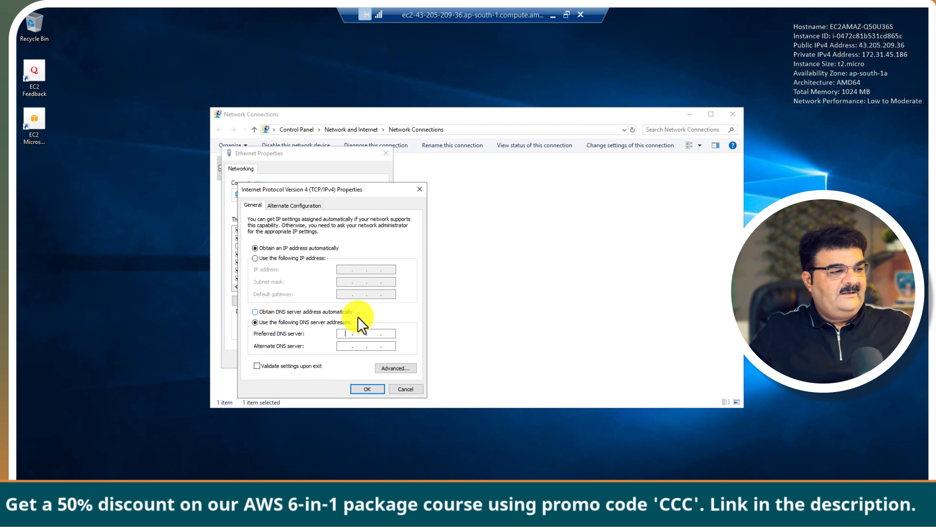
Step: Set the Ethernet preferred DNS server to 172.31.33.217 and close both property dialogs
{"action": "key", "text": "ctrl+v"}
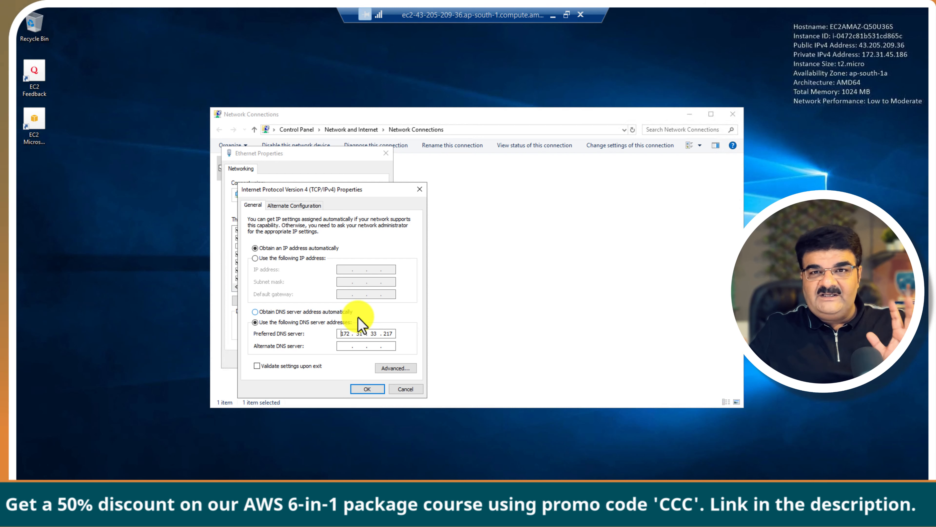
{"action": "left_click", "coordinate": [368, 388]}
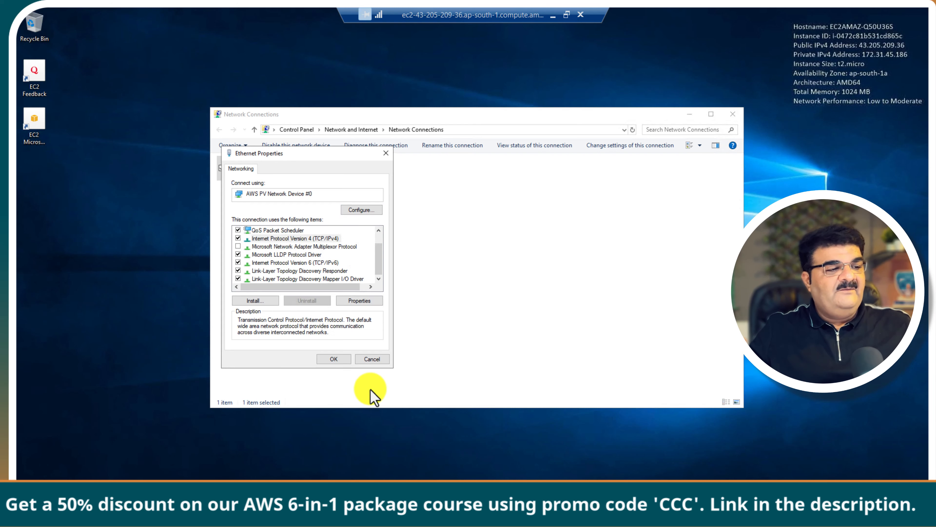
{"action": "left_click", "coordinate": [335, 360]}
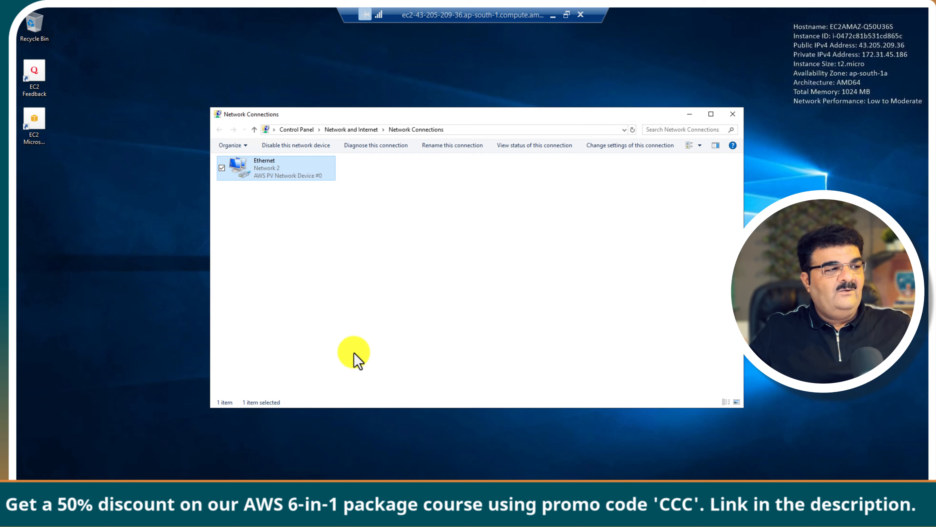
Step: Close Network Connections and restart the server with reason Other (Unplanned)
{"action": "left_click", "coordinate": [733, 114]}
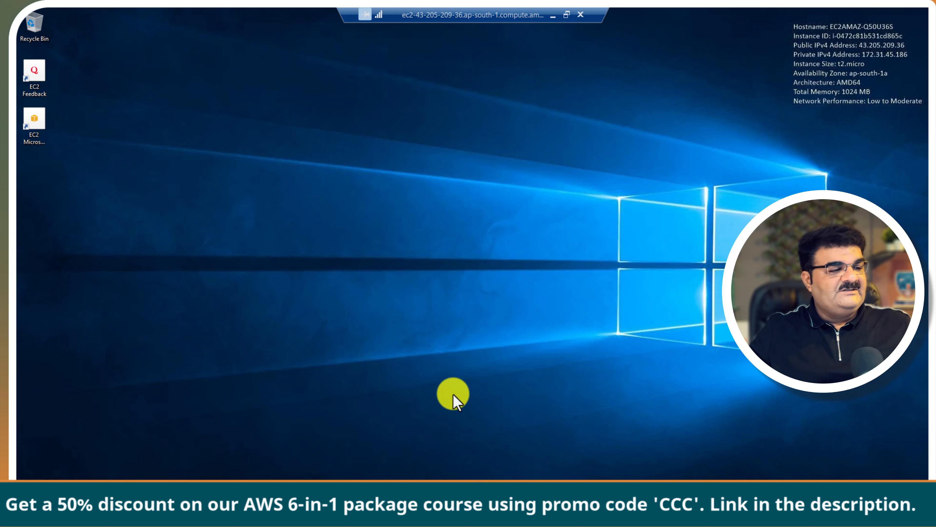
{"action": "key", "text": "super"}
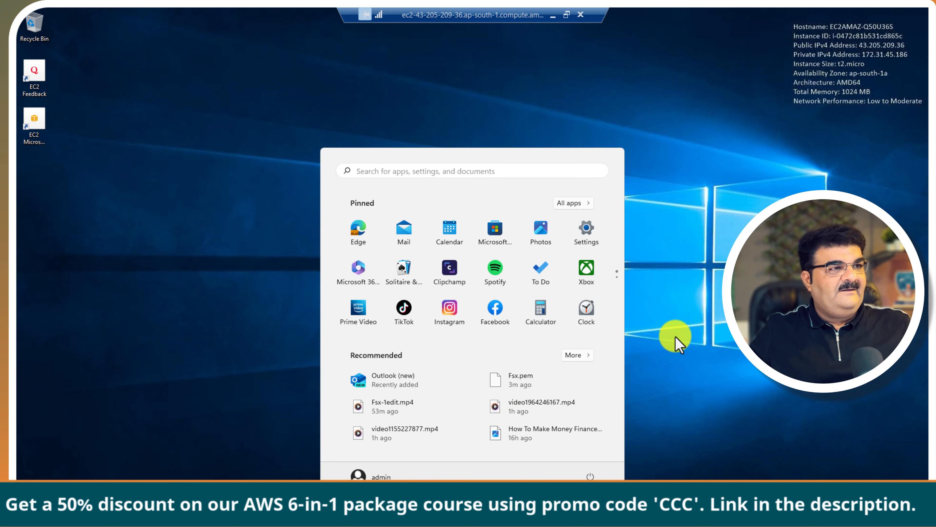
{"action": "left_click", "coordinate": [677, 339]}
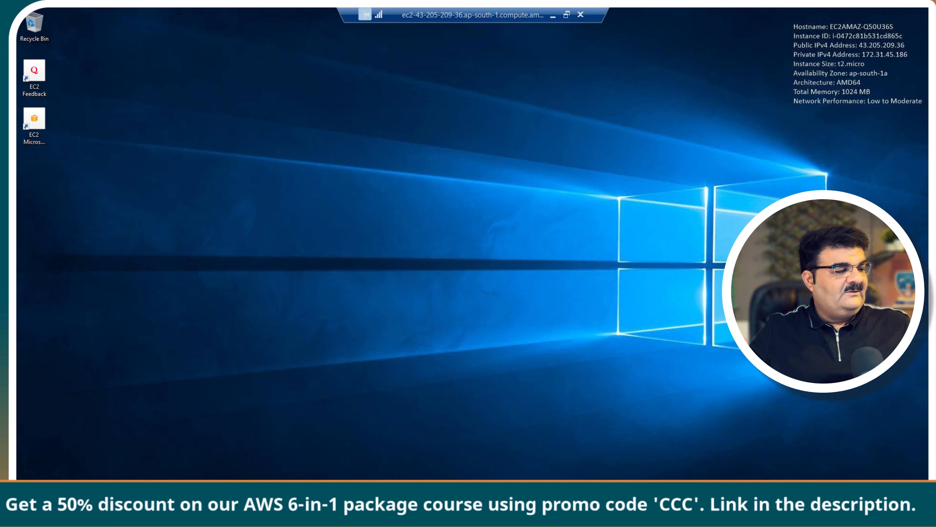
{"action": "left_click", "coordinate": [28, 511]}
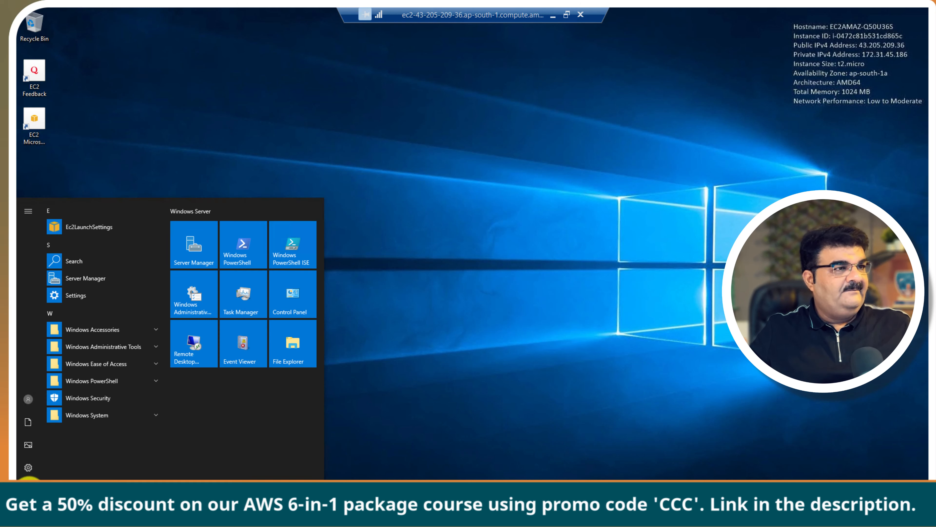
{"action": "left_click", "coordinate": [28, 488]}
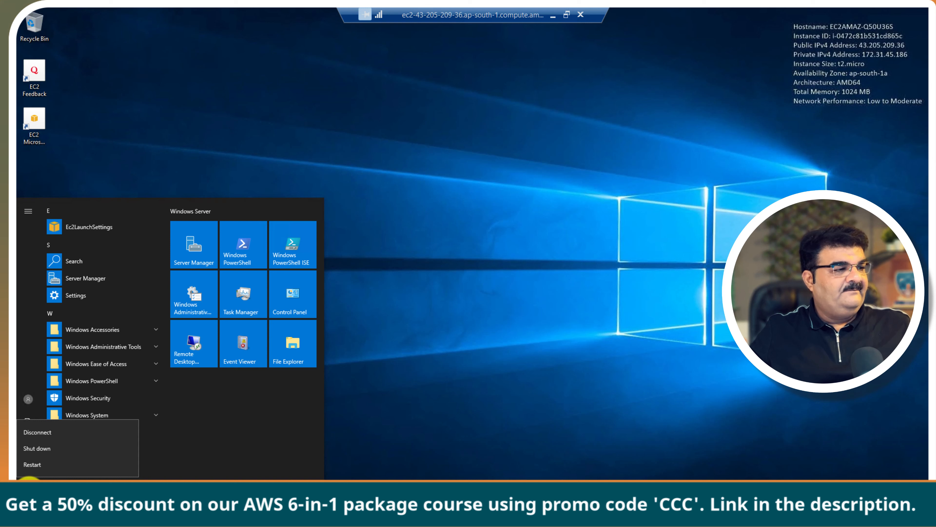
{"action": "left_click", "coordinate": [45, 464]}
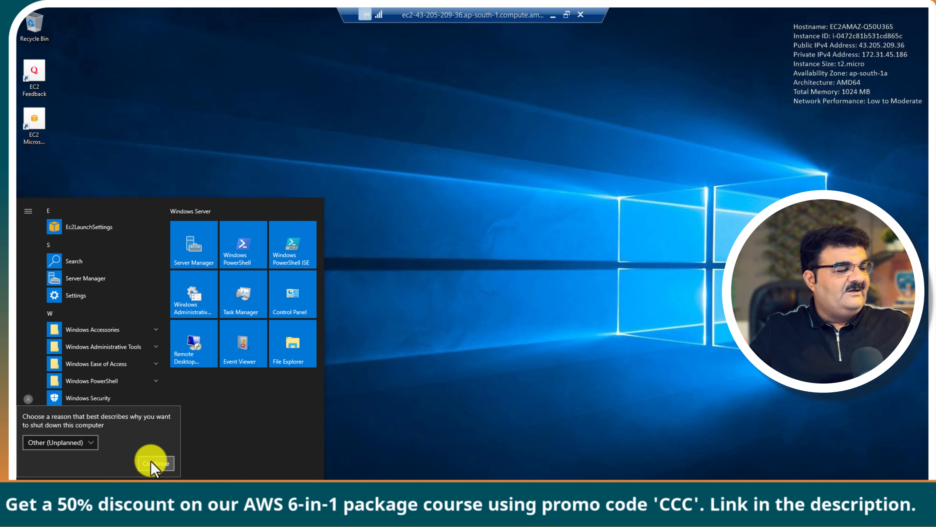
{"action": "left_click", "coordinate": [151, 463]}
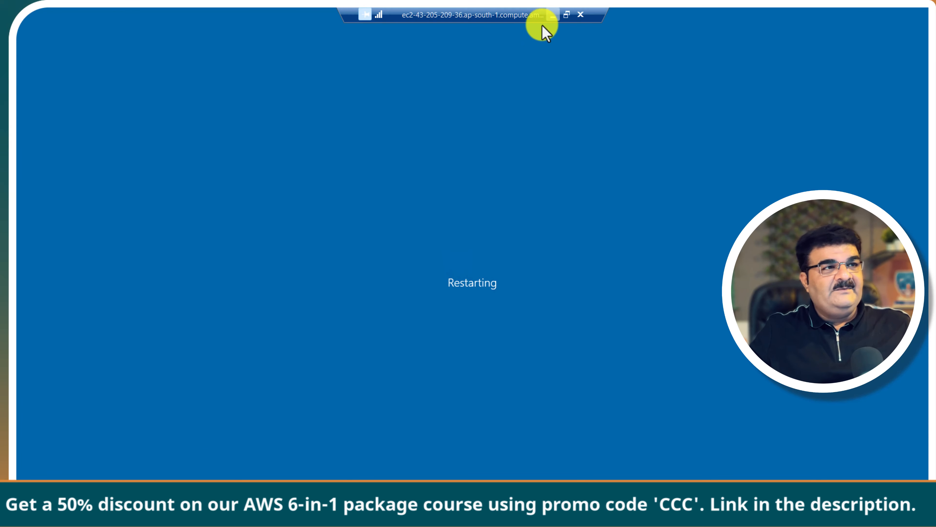
Step: Select Server-2, then download and open its RDP client file
{"action": "left_click", "coordinate": [553, 16]}
{"action": "mouse_move", "coordinate": [609, 509]}
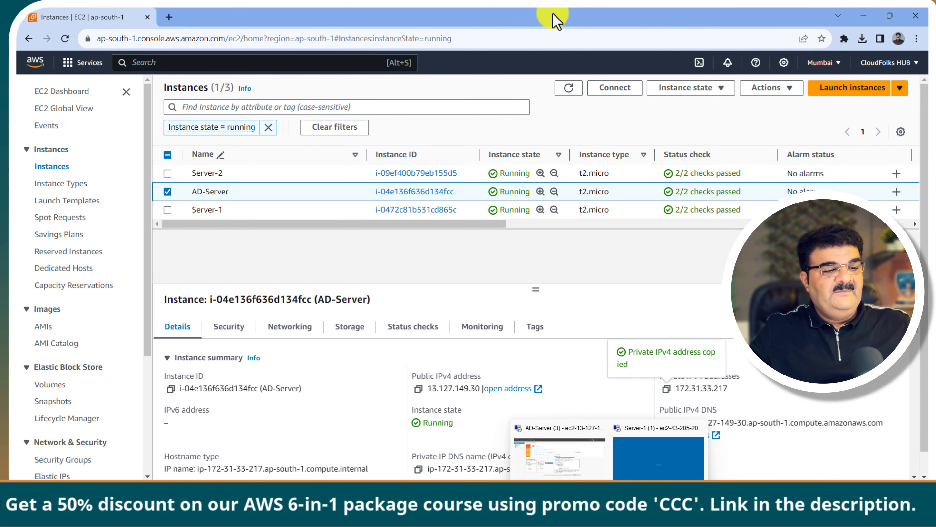
{"action": "left_click", "coordinate": [651, 474]}
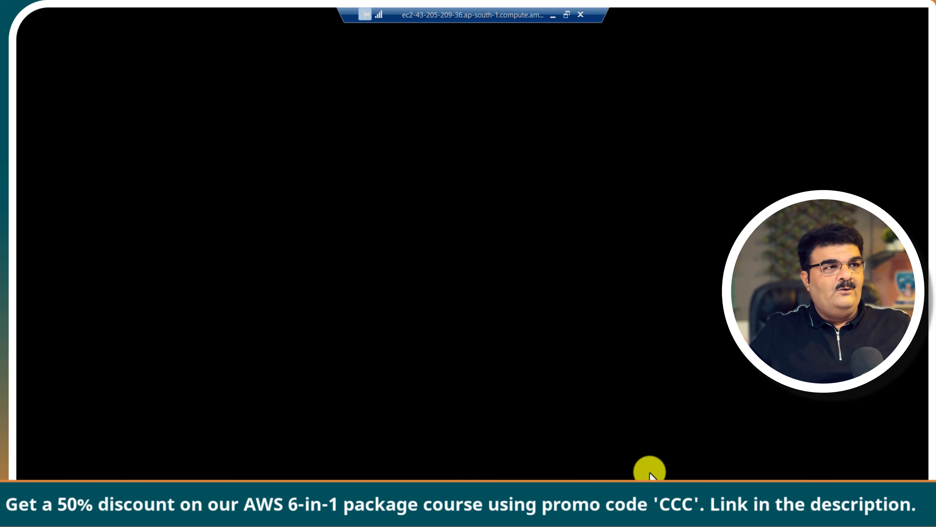
{"action": "left_click", "coordinate": [650, 475]}
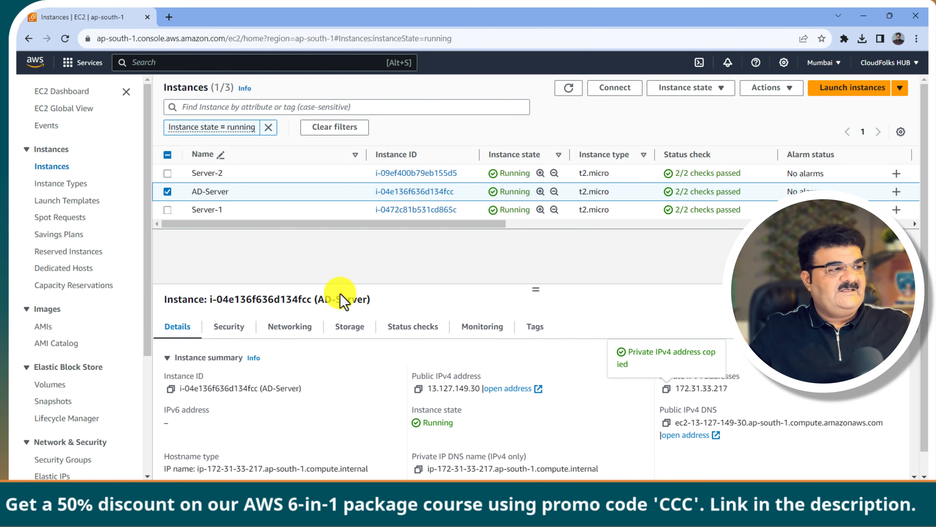
{"action": "left_click", "coordinate": [167, 191]}
{"action": "left_click", "coordinate": [167, 173]}
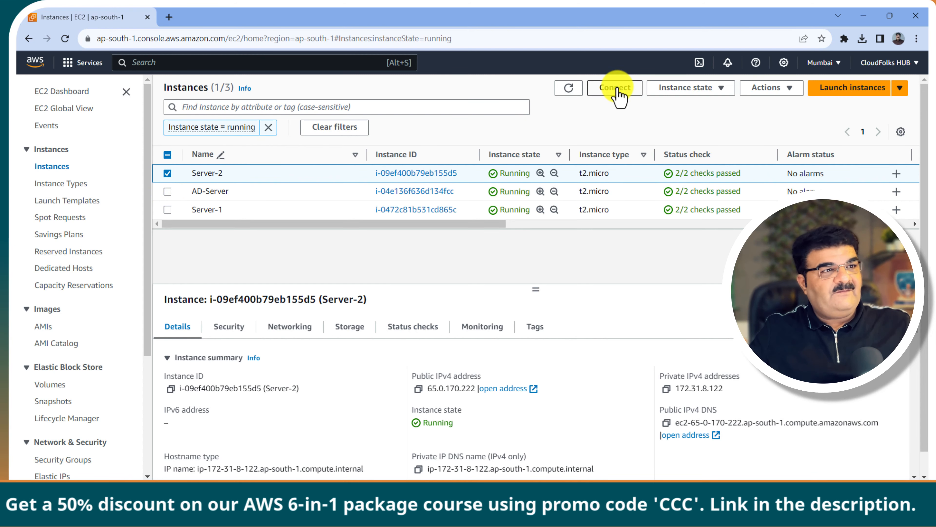
{"action": "left_click", "coordinate": [616, 89]}
{"action": "left_click", "coordinate": [183, 173]}
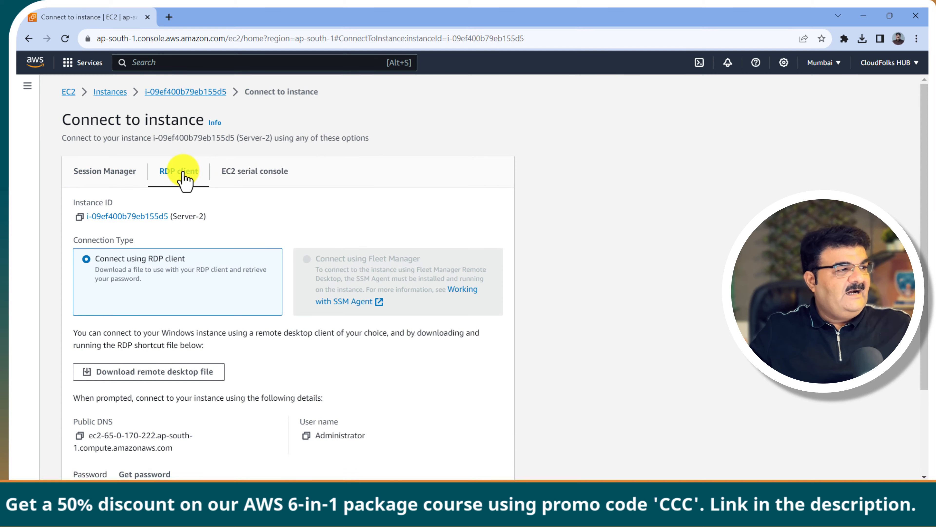
{"action": "scroll", "coordinate": [186, 202], "scroll_direction": "down", "scroll_amount": 3}
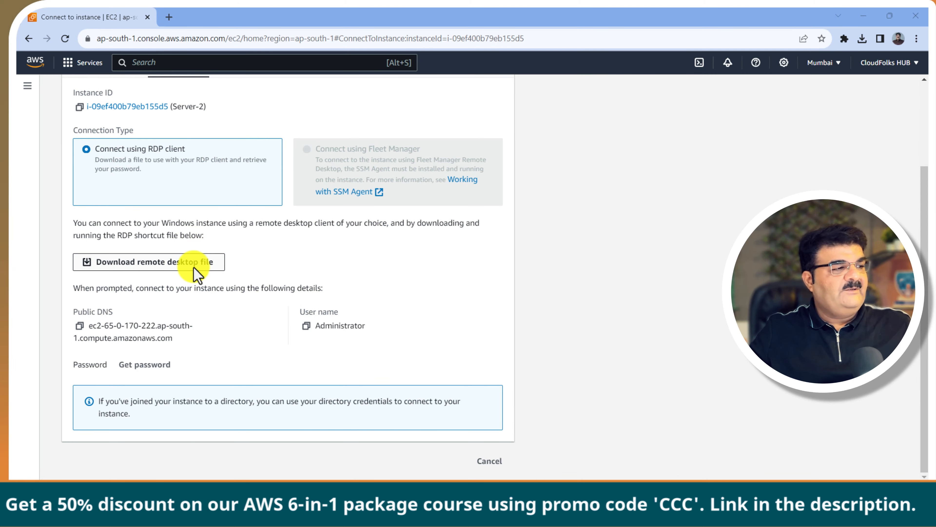
{"action": "left_click", "coordinate": [194, 268]}
{"action": "left_click", "coordinate": [619, 445]}
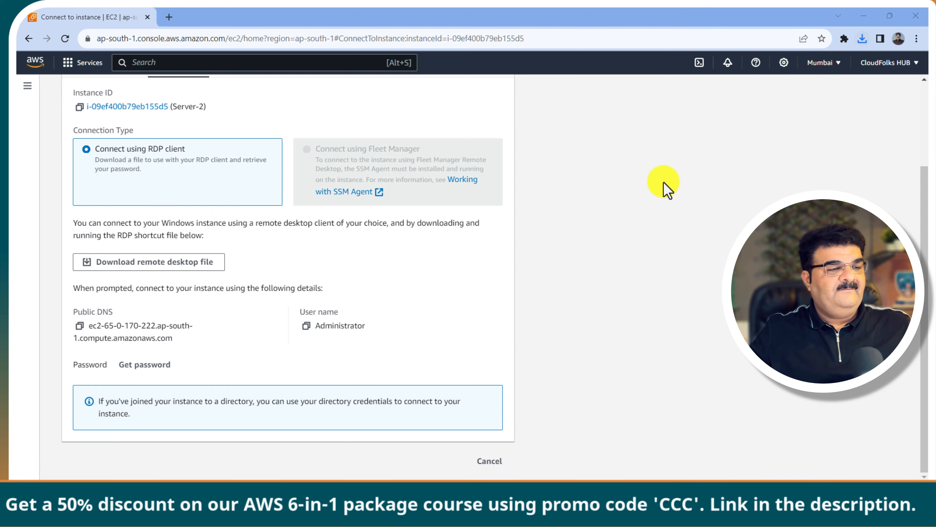
{"action": "left_click", "coordinate": [550, 309]}
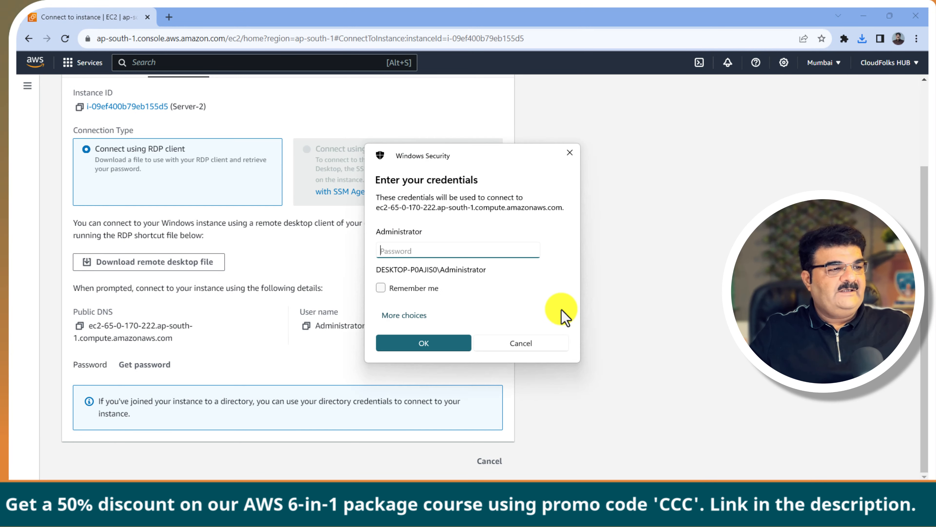
Step: Decrypt Server-2's administrator password with the Fsx.pem key and copy it
{"action": "left_click", "coordinate": [146, 365]}
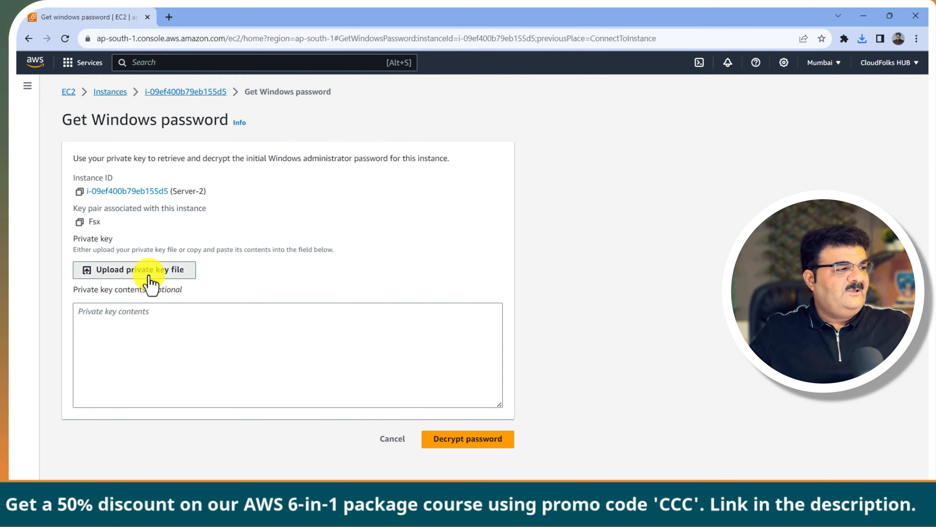
{"action": "left_click", "coordinate": [150, 271]}
{"action": "left_click", "coordinate": [125, 107]}
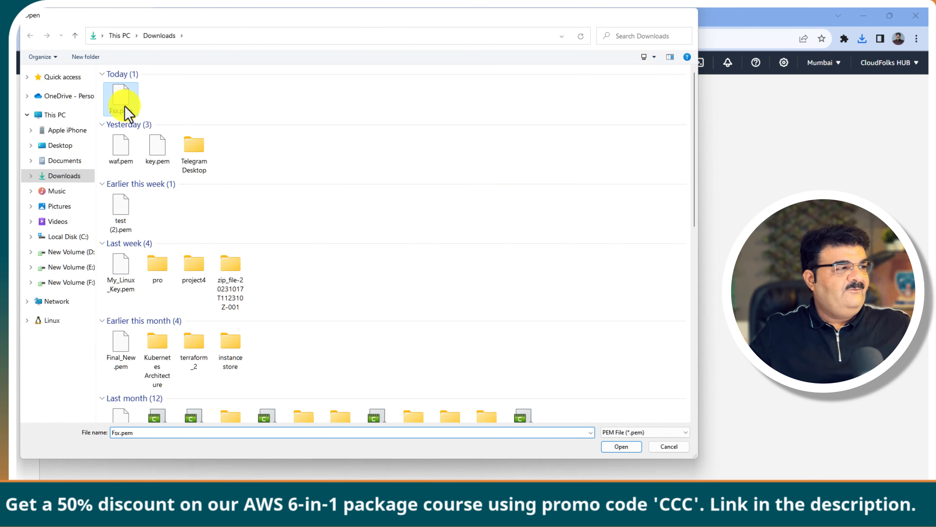
{"action": "double_click", "coordinate": [125, 107]}
{"action": "left_click", "coordinate": [465, 469]}
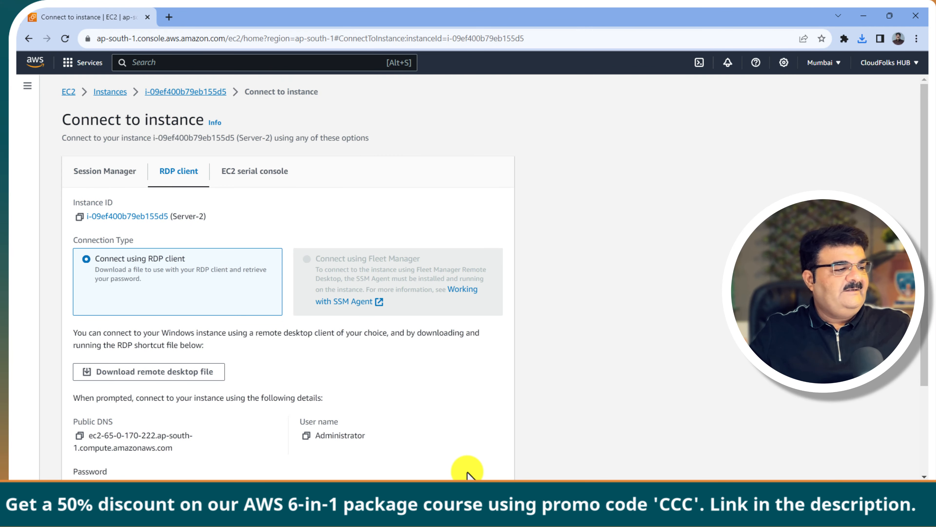
{"action": "scroll", "coordinate": [282, 427], "scroll_direction": "down", "scroll_amount": 3}
{"action": "left_click", "coordinate": [80, 367]}
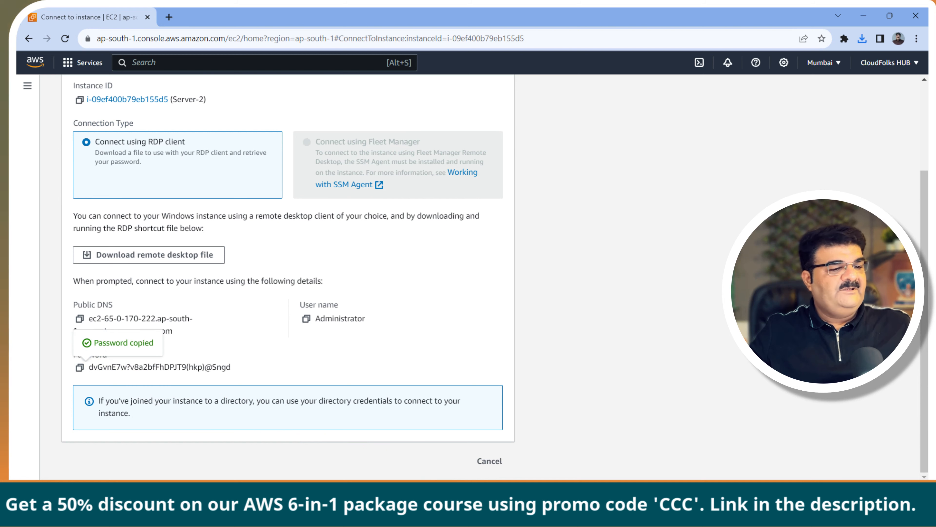
Step: Paste the password into the credentials prompt, connect, and accept the certificate warning
{"action": "mouse_move", "coordinate": [608, 509]}
{"action": "left_click", "coordinate": [649, 457]}
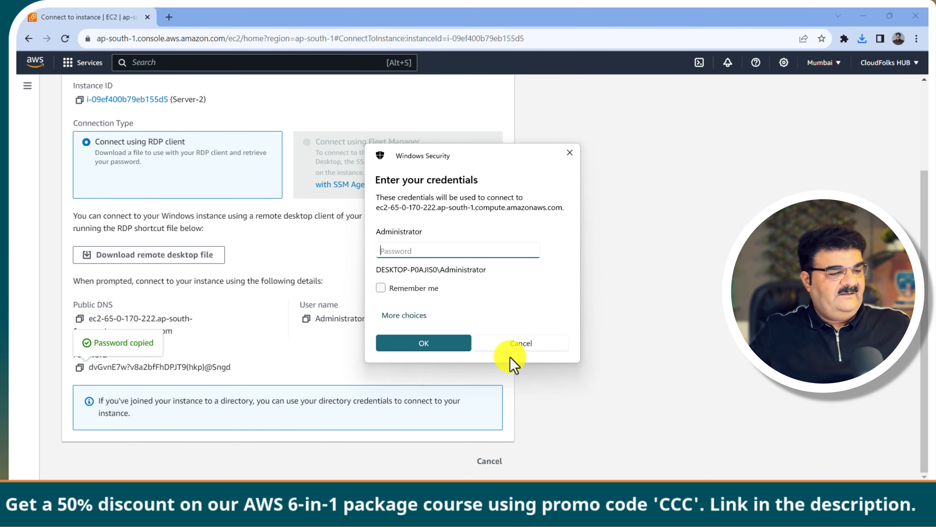
{"action": "key", "text": "ctrl+v"}
{"action": "left_click", "coordinate": [429, 341]}
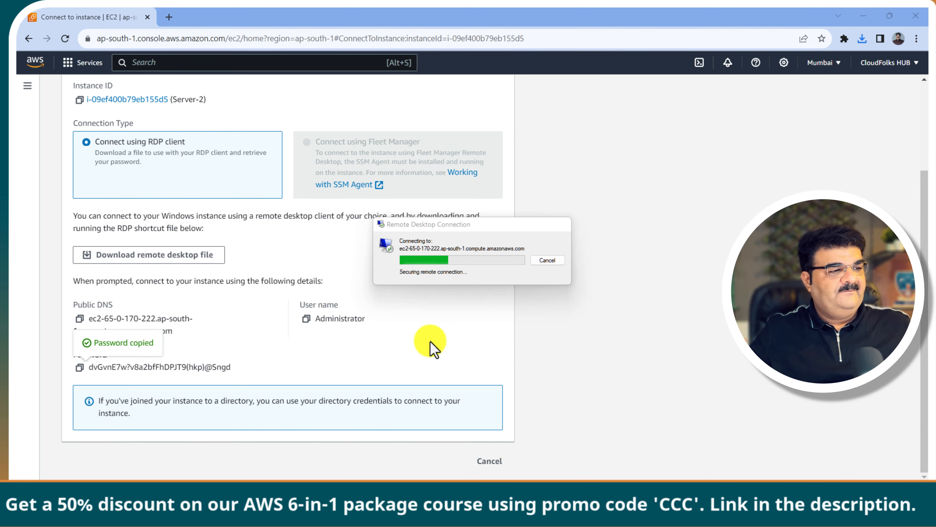
{"action": "left_click", "coordinate": [502, 332]}
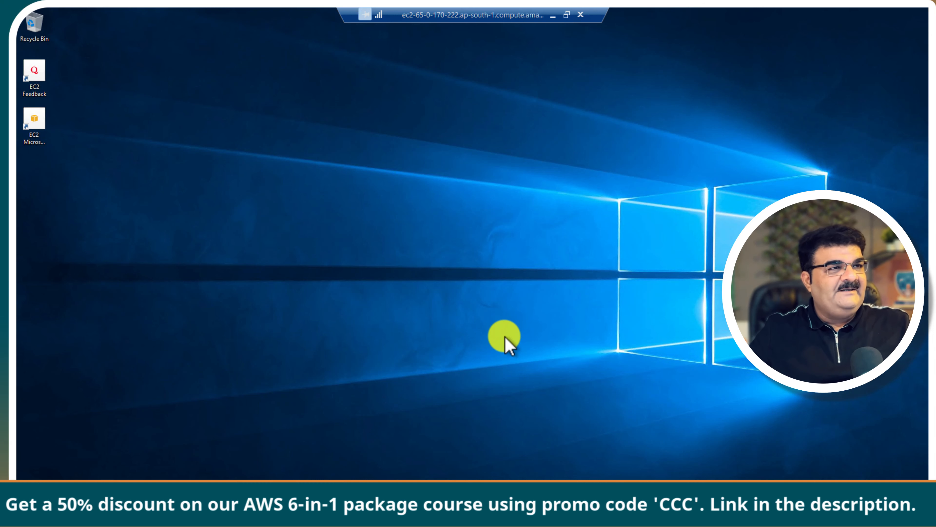
Step: Resize the Server-2 remote desktop into a large window and dismiss the Networks flyout
{"action": "left_click", "coordinate": [567, 15]}
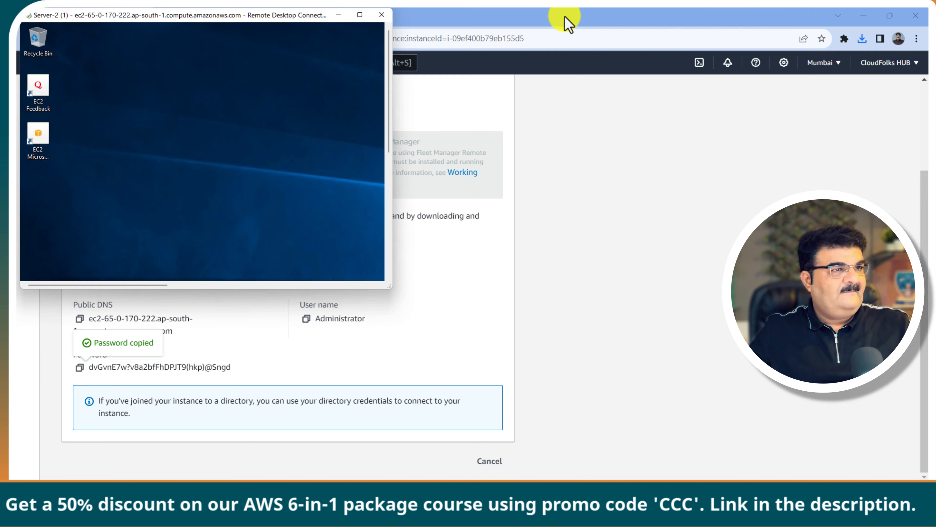
{"action": "left_click", "coordinate": [360, 15]}
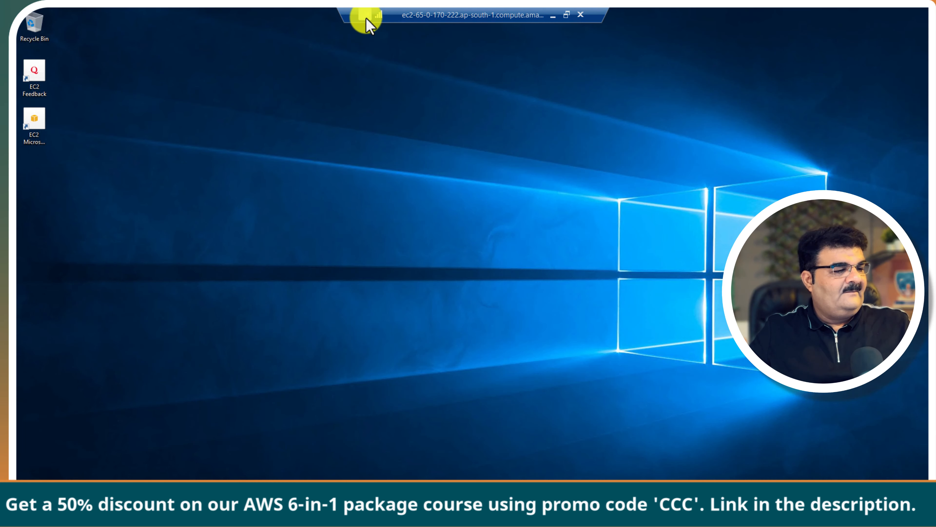
{"action": "left_click", "coordinate": [567, 15]}
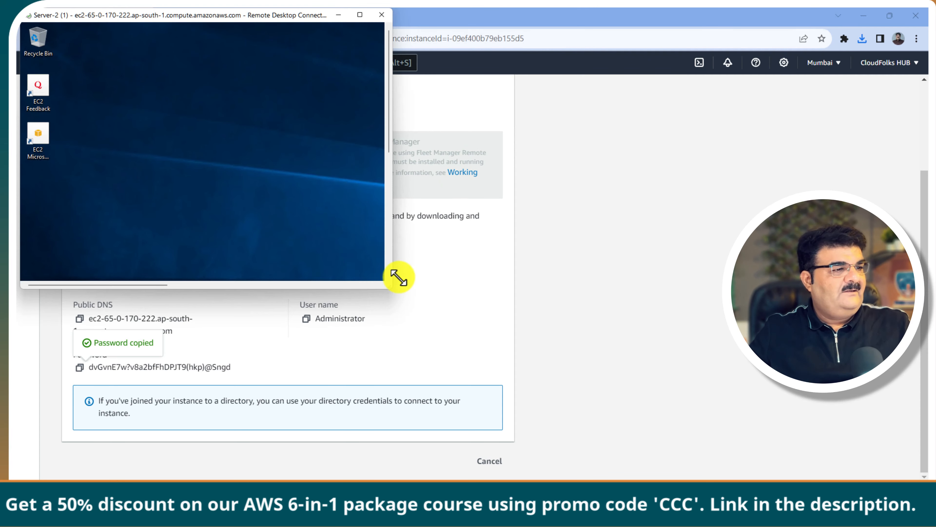
{"action": "left_click_drag", "start_coordinate": [399, 277], "coordinate": [815, 471]}
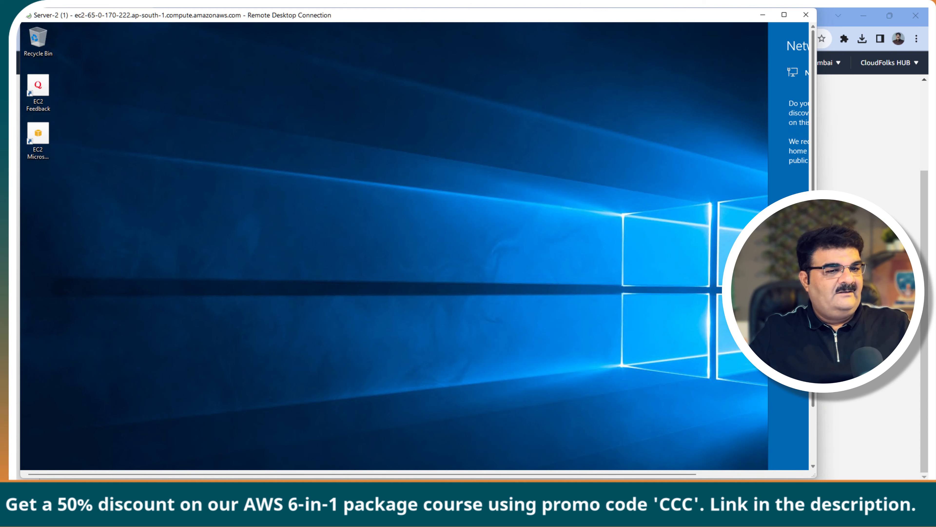
{"action": "left_click_drag", "start_coordinate": [813, 343], "coordinate": [819, 400]}
{"action": "left_click", "coordinate": [33, 460]}
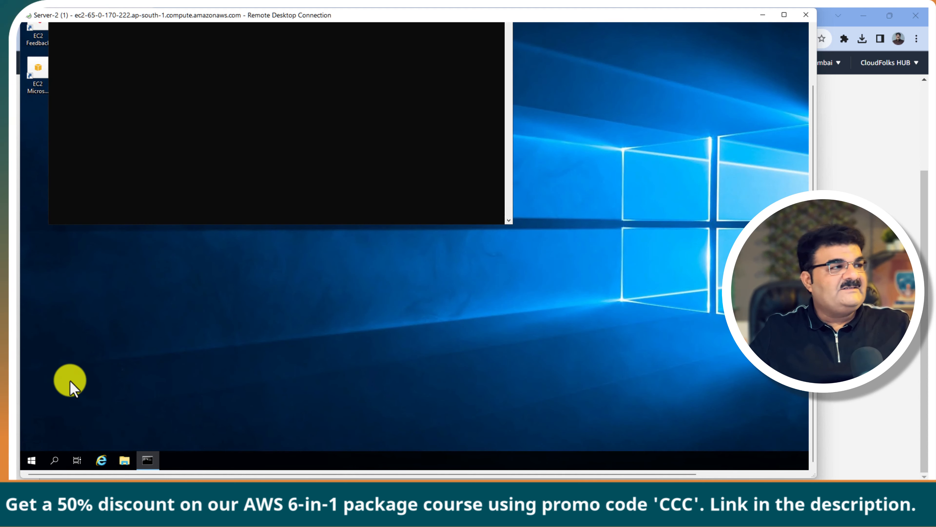
Step: Launch Server Manager, dismiss the Azure Arc popup, and start Computer Management from Tools
{"action": "left_click", "coordinate": [32, 462]}
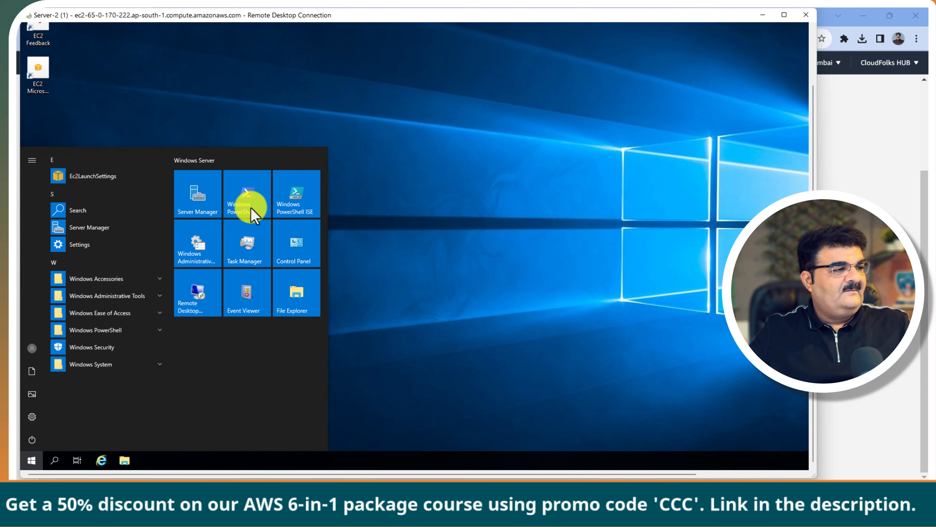
{"action": "left_click", "coordinate": [250, 207]}
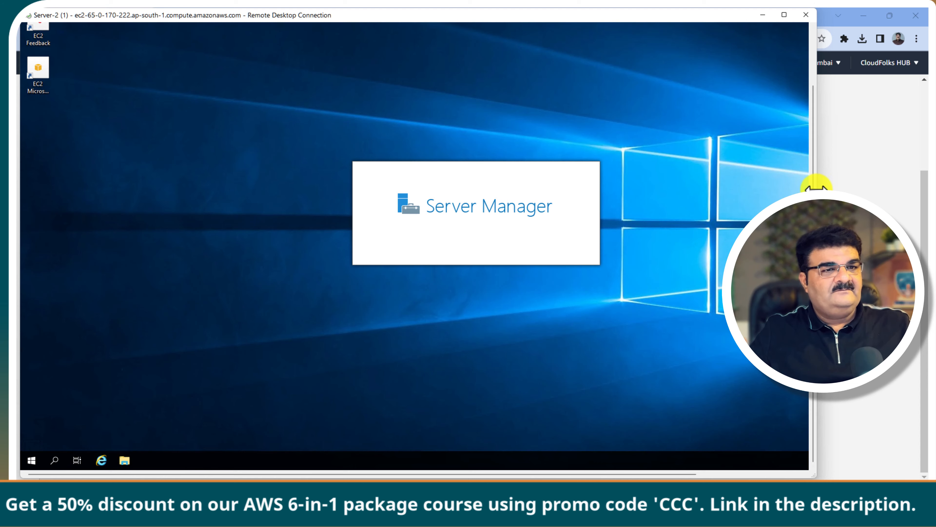
{"action": "left_click_drag", "start_coordinate": [817, 188], "coordinate": [900, 215]}
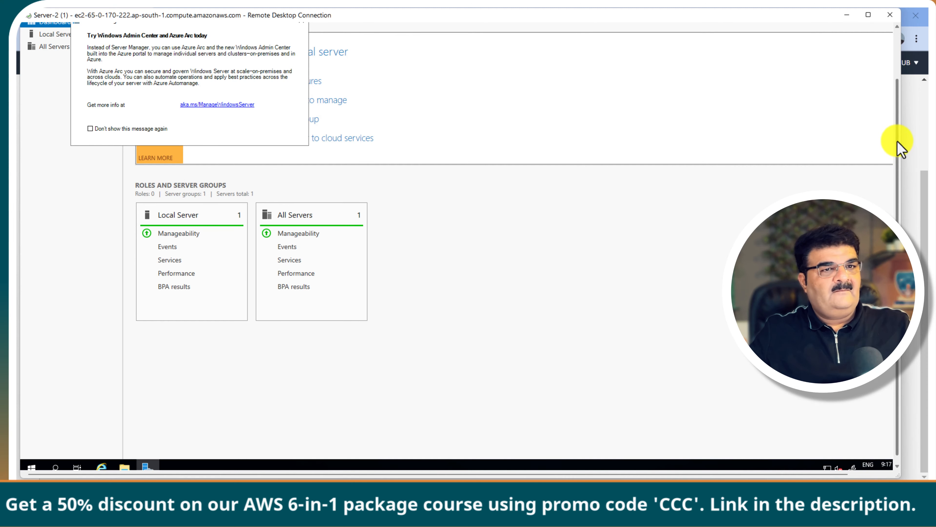
{"action": "left_click_drag", "start_coordinate": [900, 147], "coordinate": [892, 92]}
{"action": "left_click", "coordinate": [863, 48]}
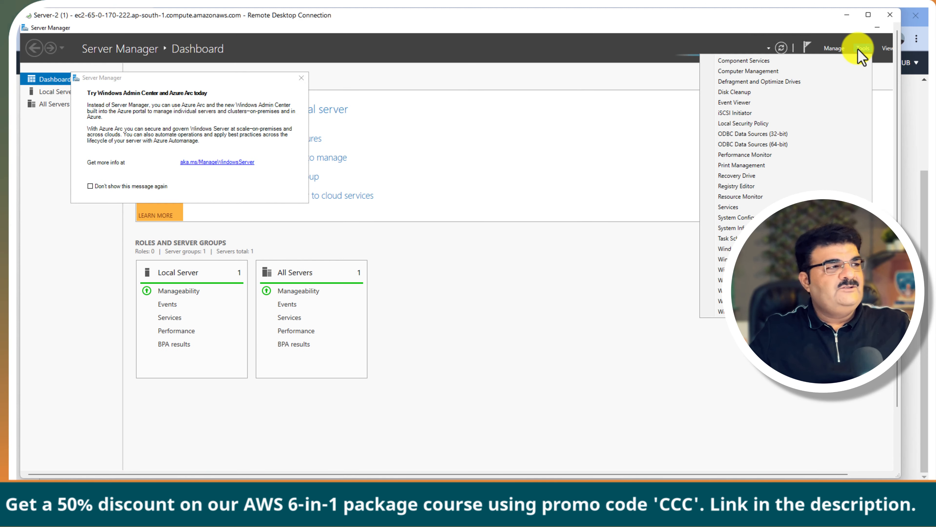
{"action": "left_click", "coordinate": [302, 79]}
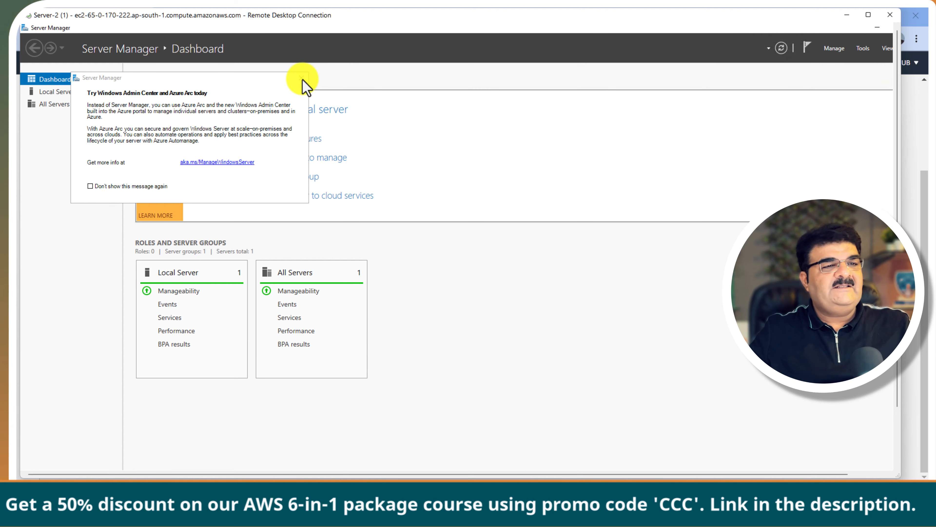
{"action": "left_click", "coordinate": [301, 77]}
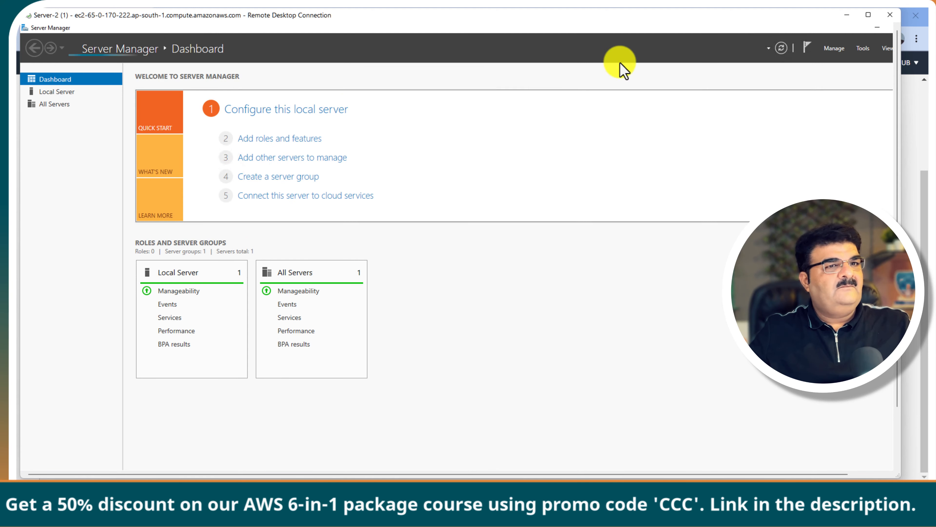
{"action": "left_click", "coordinate": [863, 48]}
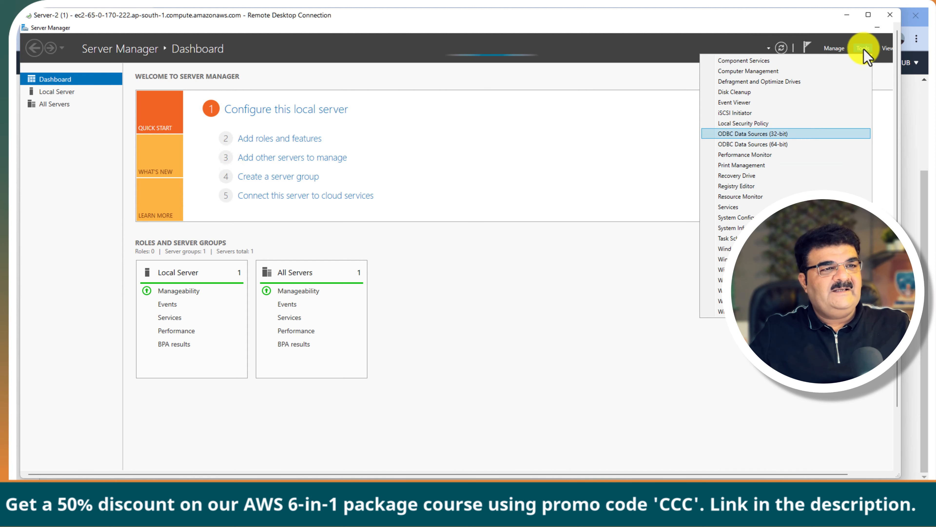
{"action": "left_click", "coordinate": [748, 71]}
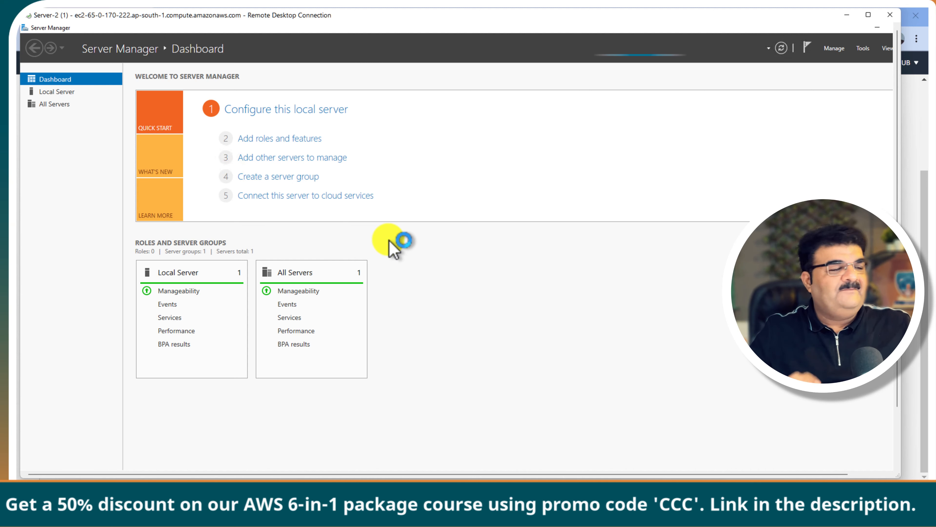
Step: On Server-2, set and confirm a new password for the local Administrator account
{"action": "left_click_drag", "start_coordinate": [376, 36], "coordinate": [477, 79]}
{"action": "double_click", "coordinate": [181, 161]}
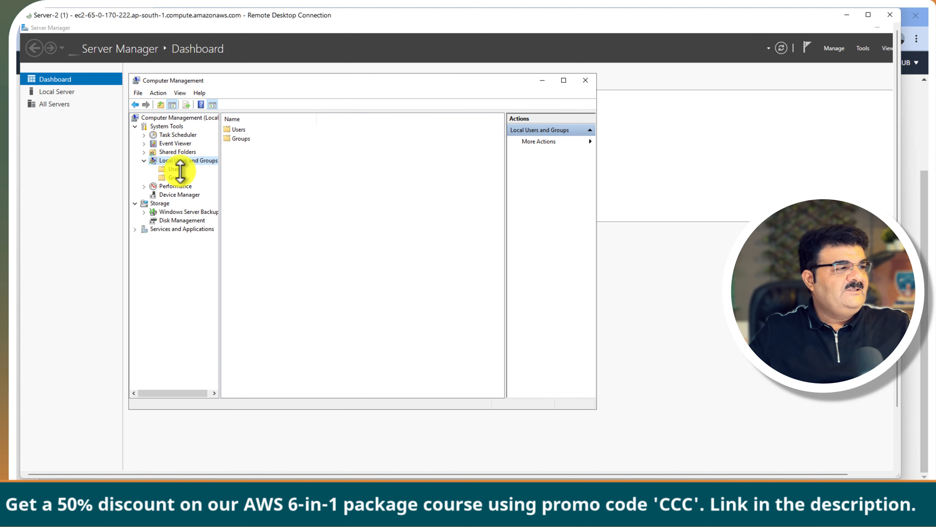
{"action": "left_click", "coordinate": [175, 169]}
{"action": "left_click", "coordinate": [246, 130]}
{"action": "right_click", "coordinate": [253, 131]}
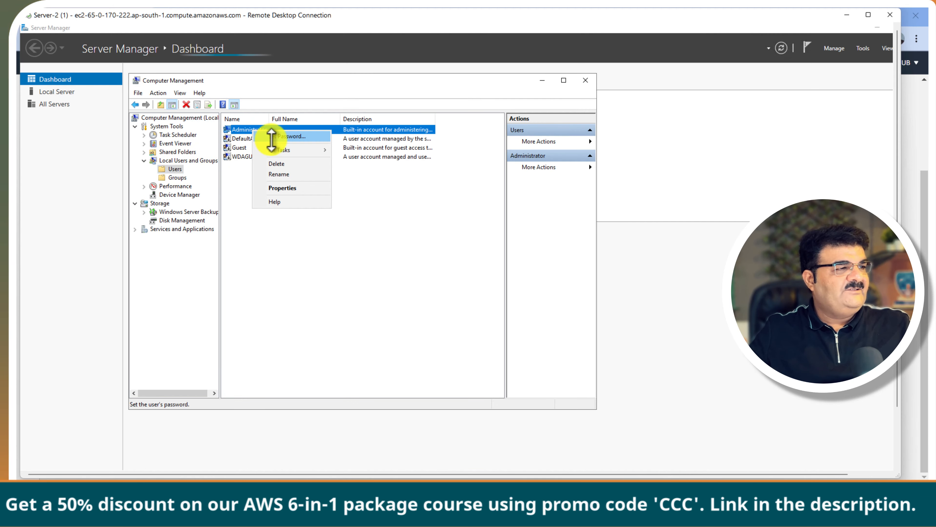
{"action": "left_click", "coordinate": [272, 137]}
{"action": "left_click", "coordinate": [318, 293]}
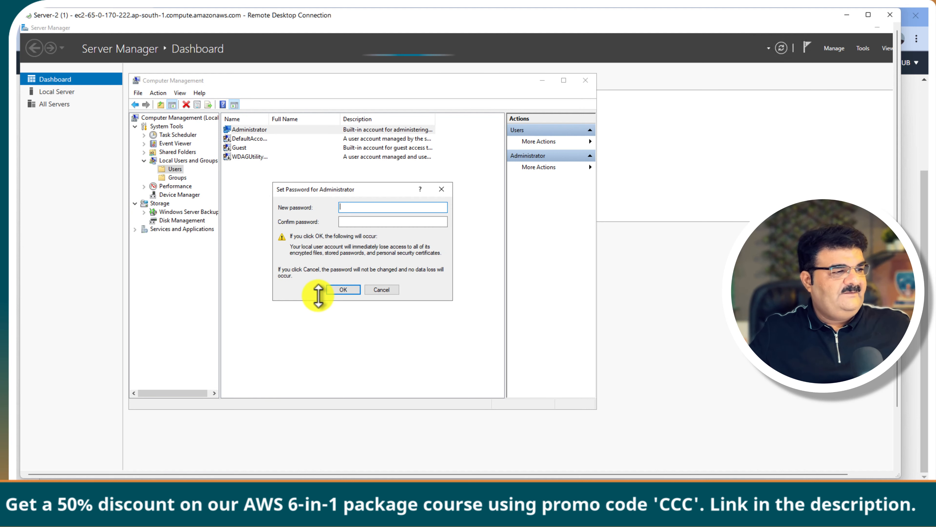
{"action": "type", "text": "•"}
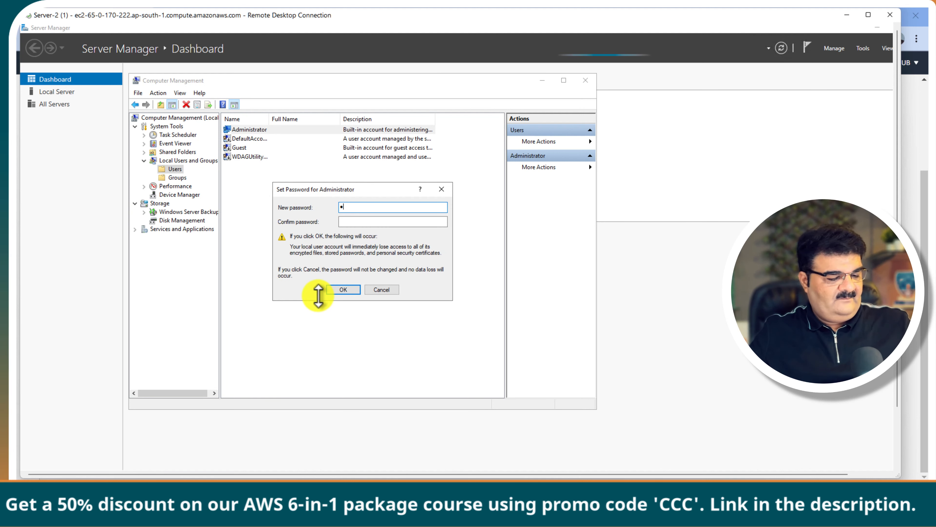
{"action": "type", "text": "••"}
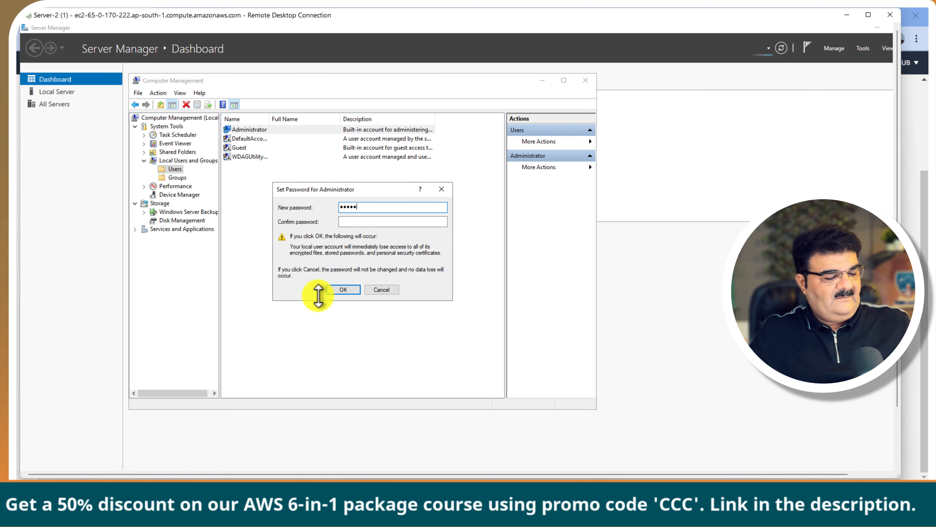
{"action": "type", "text": "••••••"}
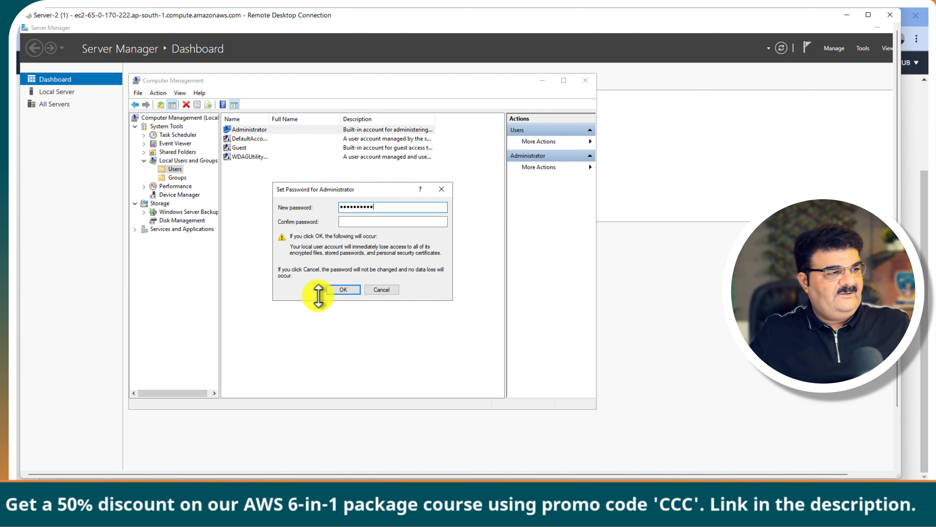
{"action": "left_click", "coordinate": [361, 222]}
{"action": "type", "text": "••••••"}
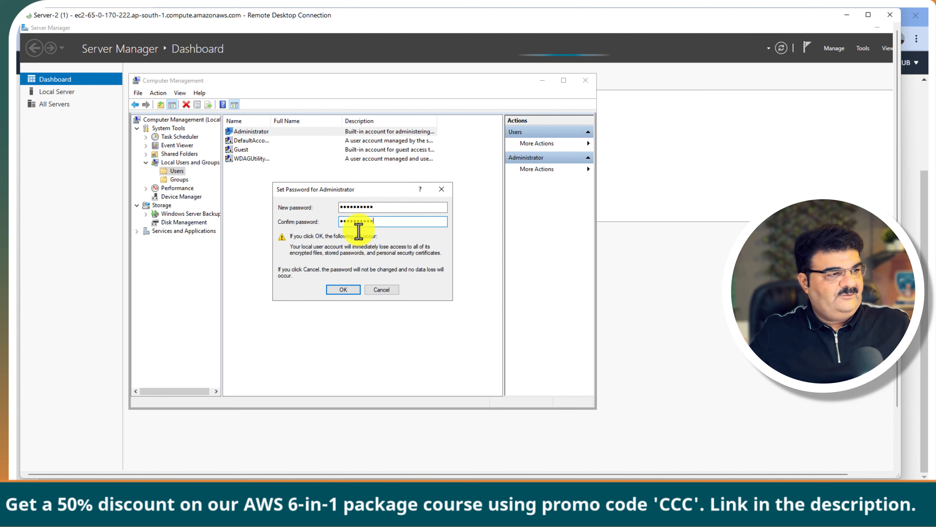
{"action": "left_click", "coordinate": [344, 289]}
{"action": "left_click", "coordinate": [390, 268]}
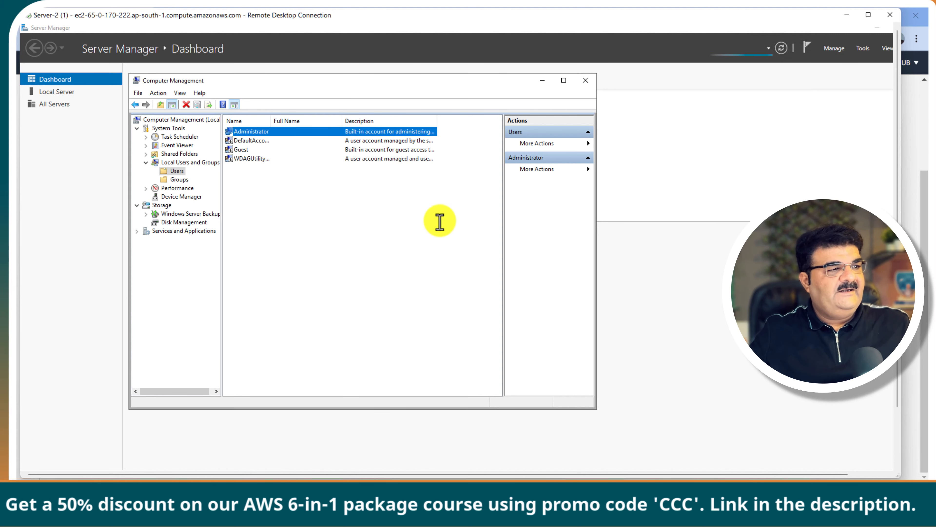
Step: From Local Server, change the computer name to server2 and choose Restart Later
{"action": "left_click", "coordinate": [591, 81]}
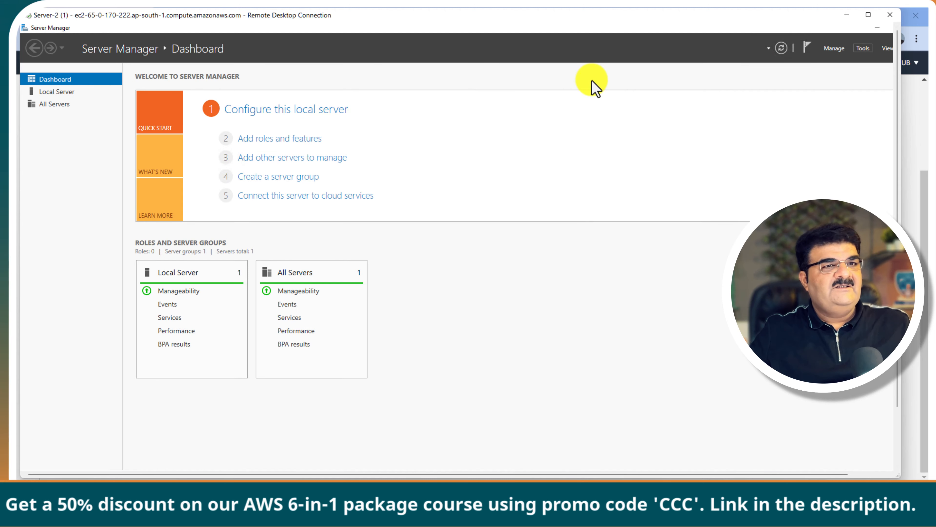
{"action": "left_click", "coordinate": [65, 92]}
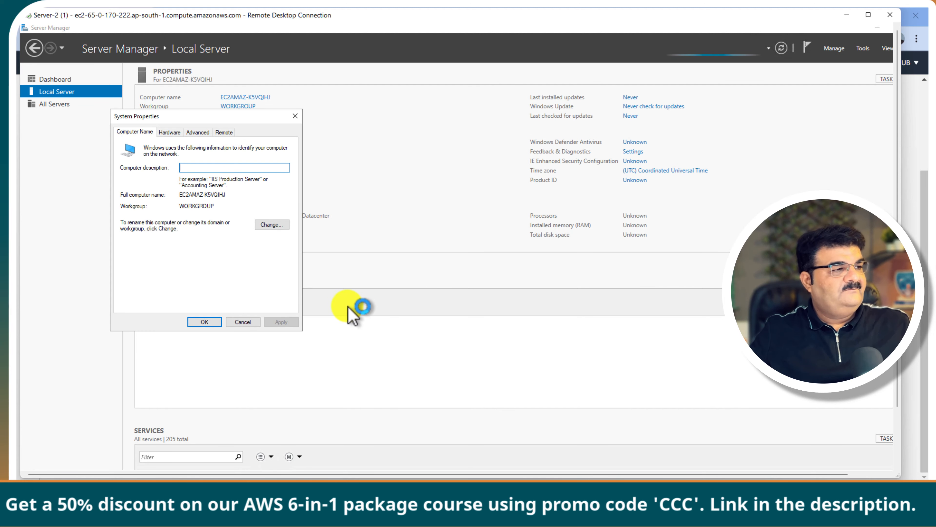
{"action": "left_click", "coordinate": [275, 224]}
{"action": "type", "text": "Serve"}
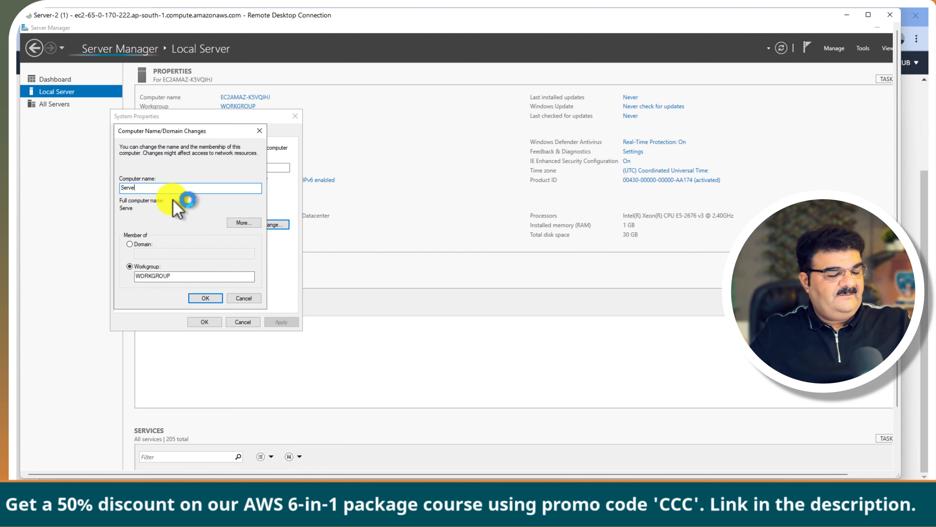
{"action": "key", "text": "BackSpace"}
{"action": "key", "text": "BackSpace"}
{"action": "key", "text": "BackSpace"}
{"action": "type", "text": "ser"}
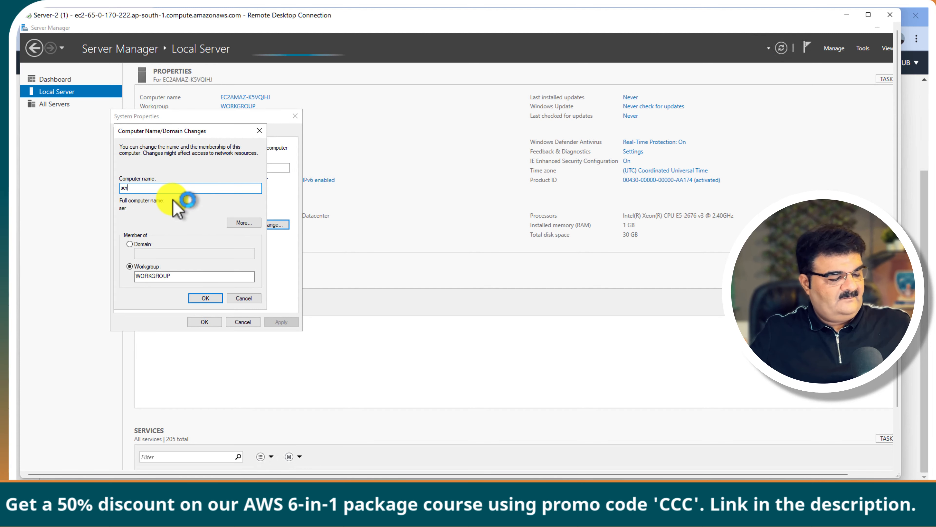
{"action": "type", "text": "ver2"}
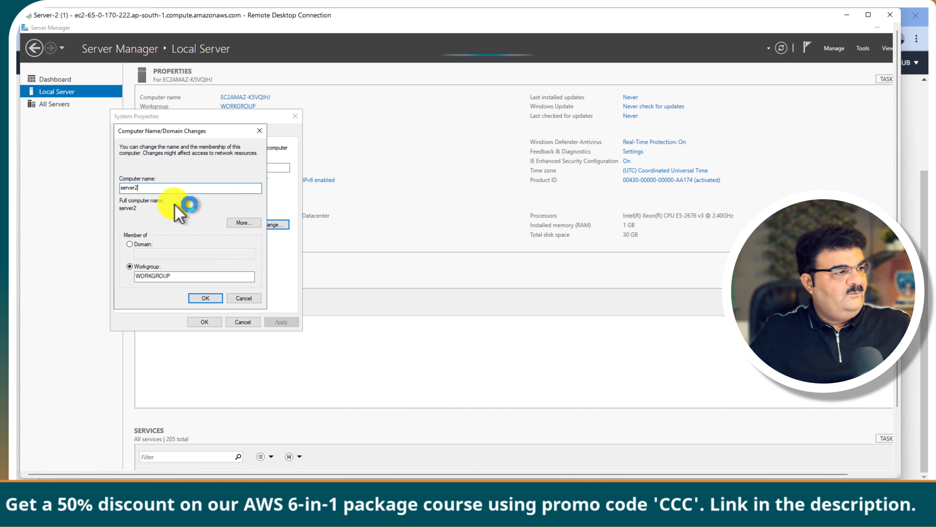
{"action": "left_click", "coordinate": [209, 298]}
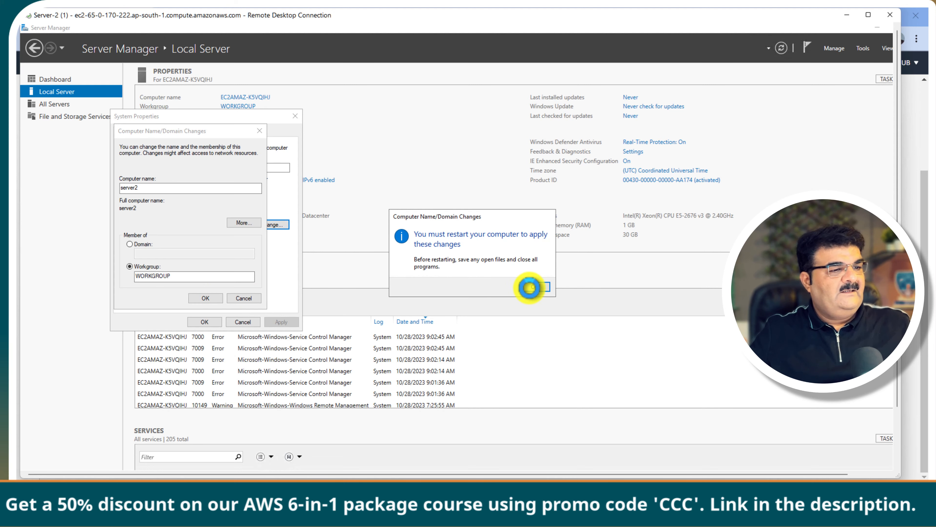
{"action": "left_click", "coordinate": [535, 286]}
{"action": "left_click", "coordinate": [242, 322]}
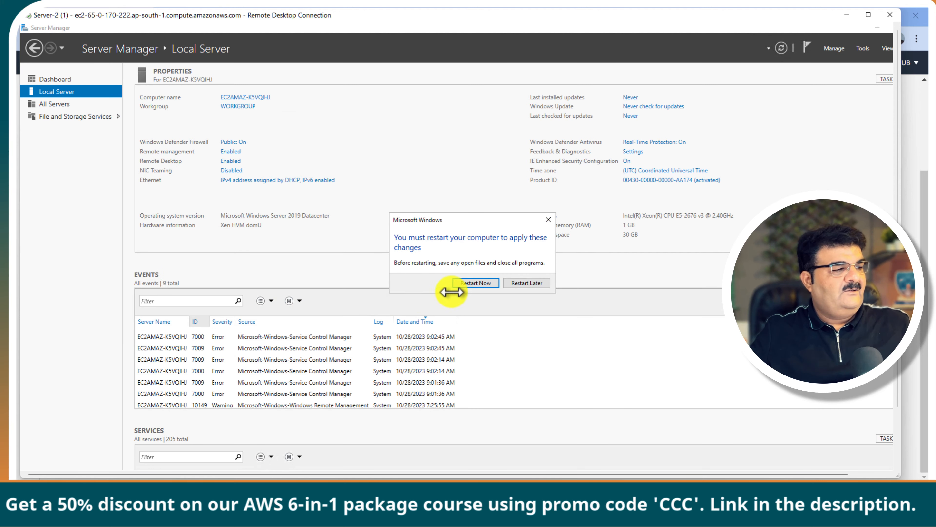
{"action": "left_click", "coordinate": [525, 283]}
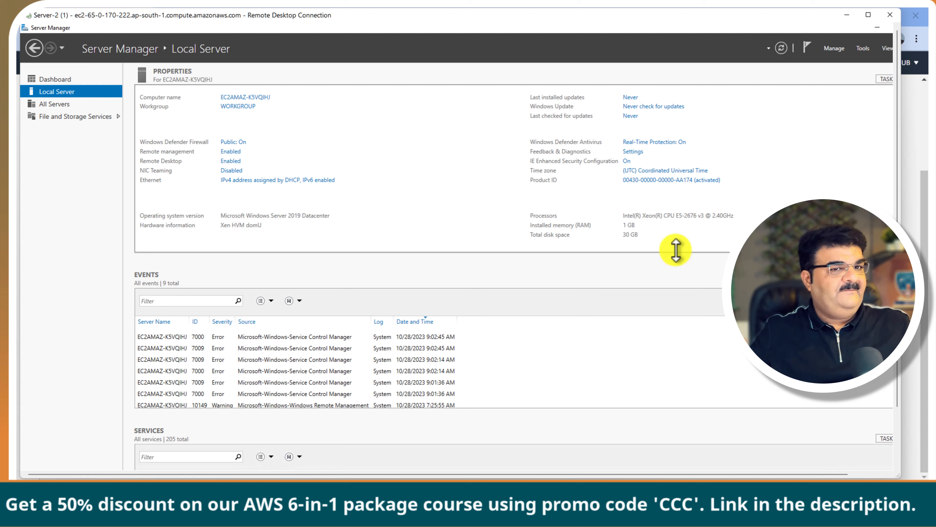
Step: Open Network Connections by running ncpa.cpl from the Run dialog
{"action": "left_click_drag", "start_coordinate": [897, 210], "coordinate": [898, 270]}
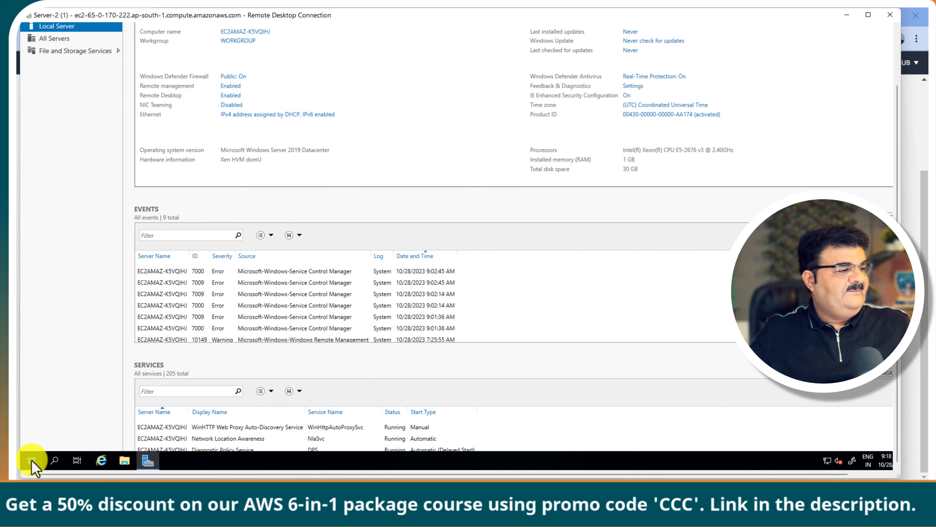
{"action": "key", "text": "super"}
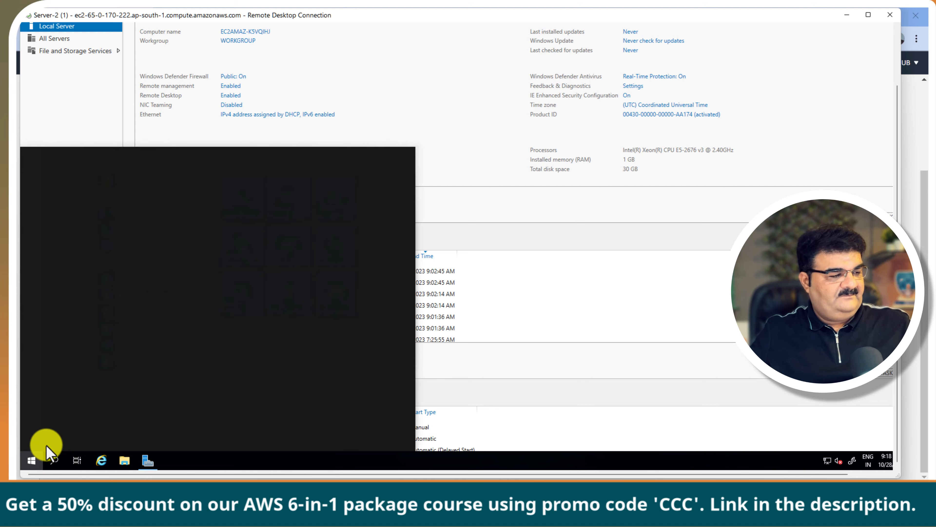
{"action": "type", "text": "run"}
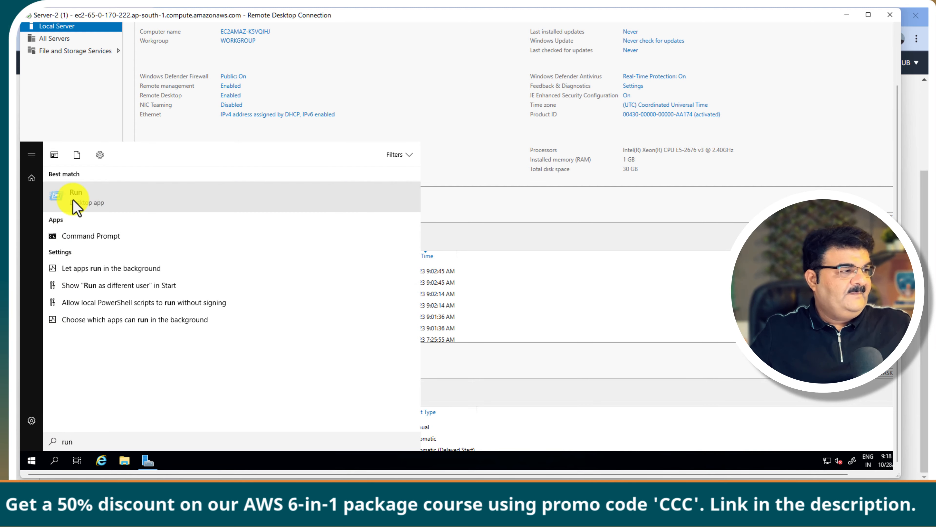
{"action": "left_click", "coordinate": [73, 202]}
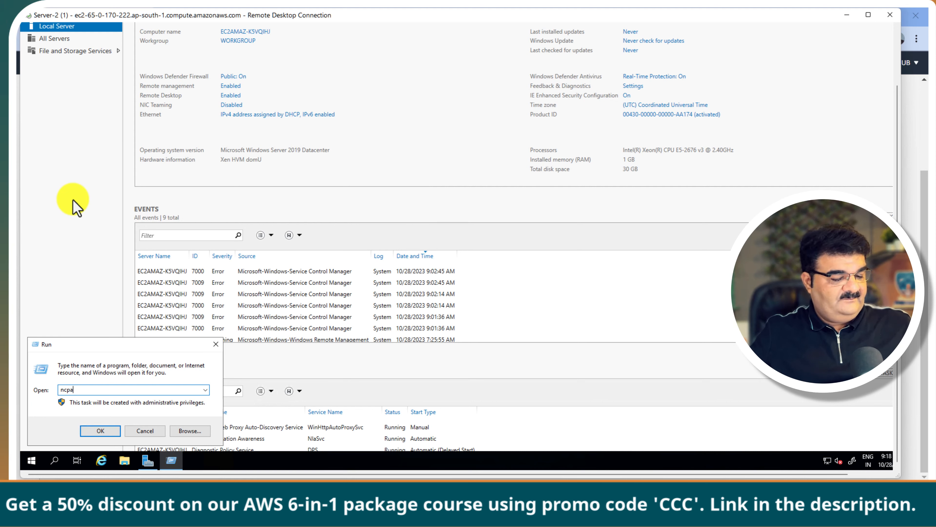
{"action": "type", "text": "ncpa.cpl"}
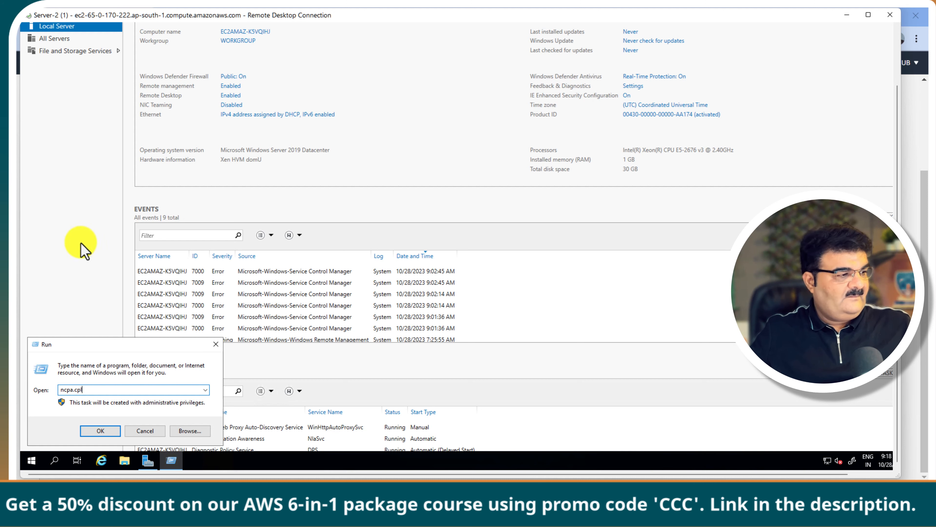
{"action": "left_click", "coordinate": [105, 431]}
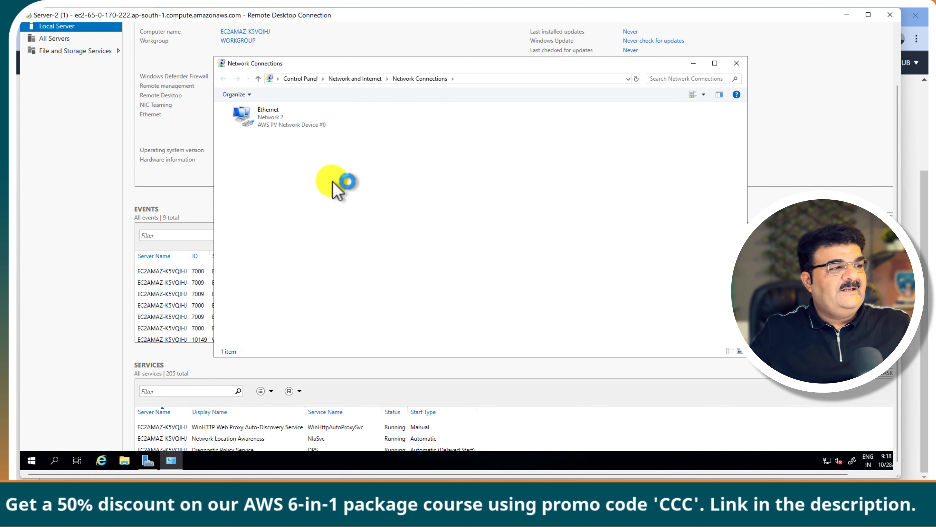
Step: Switch the Ethernet adapter's IPv4 settings to manually specified DNS server addresses
{"action": "left_click", "coordinate": [291, 127]}
{"action": "right_click", "coordinate": [283, 134]}
{"action": "left_click", "coordinate": [251, 215]}
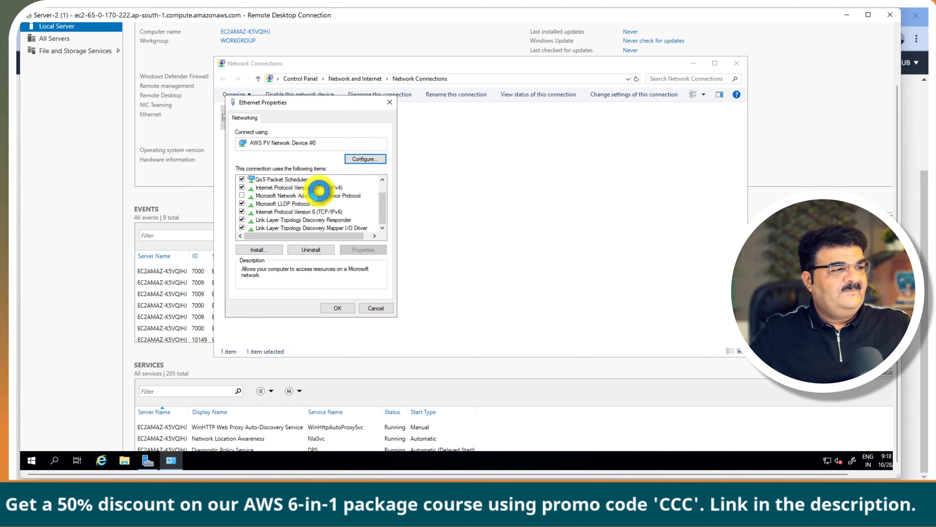
{"action": "double_click", "coordinate": [319, 189]}
{"action": "left_click", "coordinate": [272, 271]}
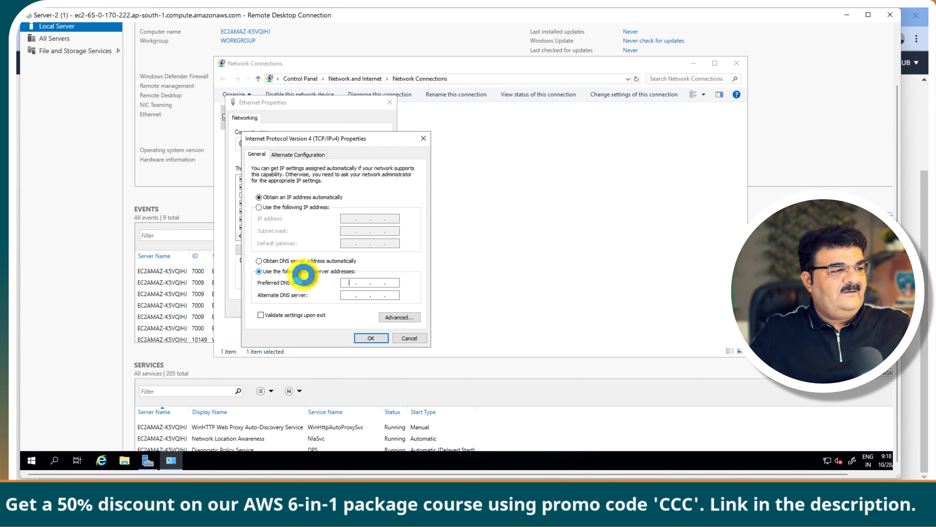
{"action": "left_click", "coordinate": [351, 283]}
{"action": "key", "text": "ctrl+v"}
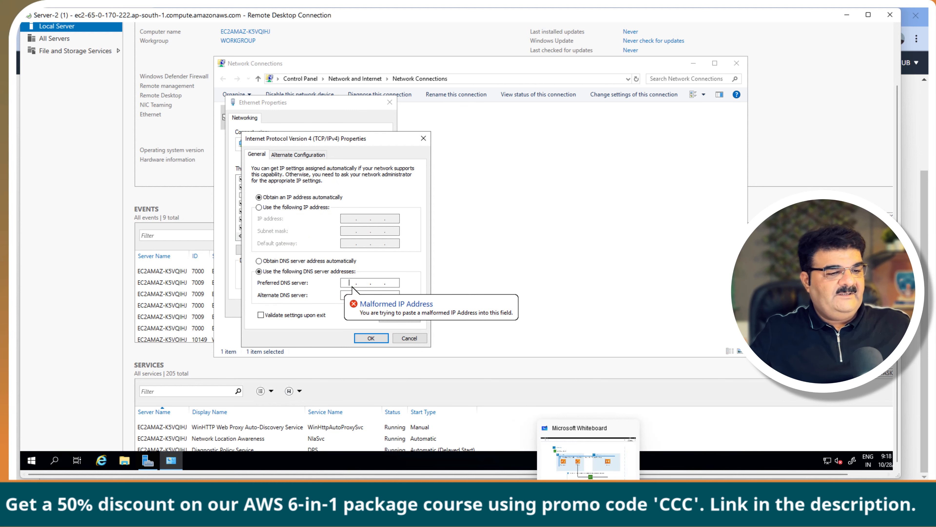
{"action": "left_click", "coordinate": [568, 510]}
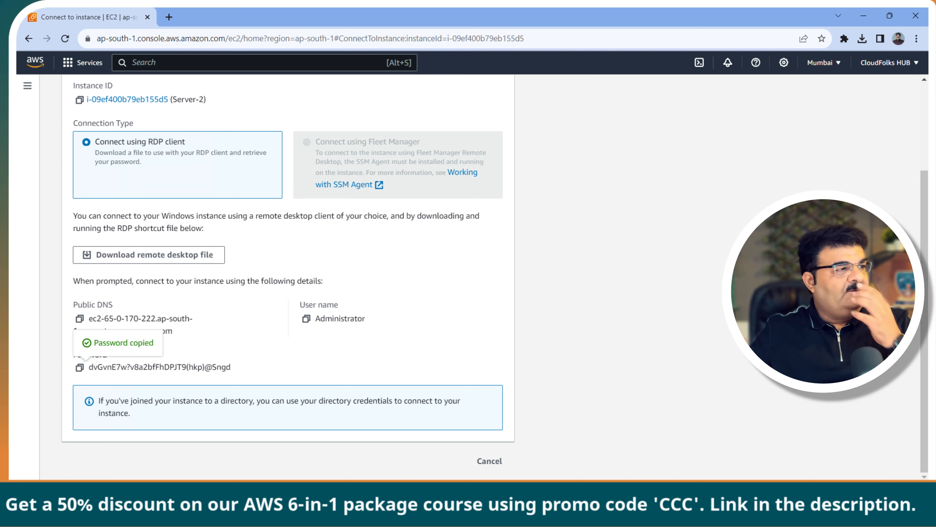
Step: Copy AD-Server's private IPv4 address 172.31.33.217 from the running EC2 instances list into Server-2's Preferred DNS
{"action": "scroll", "coordinate": [287, 258], "scroll_direction": "up", "scroll_amount": 3}
{"action": "left_click", "coordinate": [65, 93]}
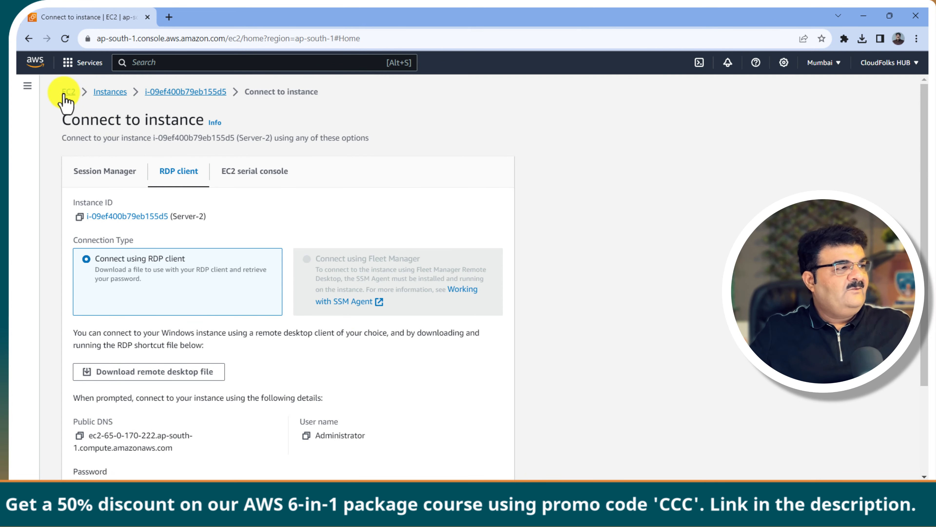
{"action": "left_click", "coordinate": [229, 162]}
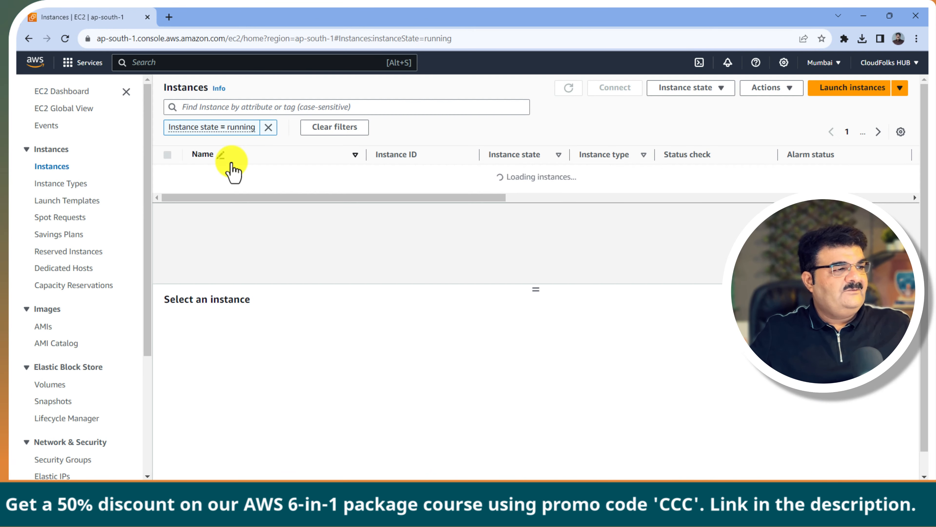
{"action": "left_click", "coordinate": [168, 191]}
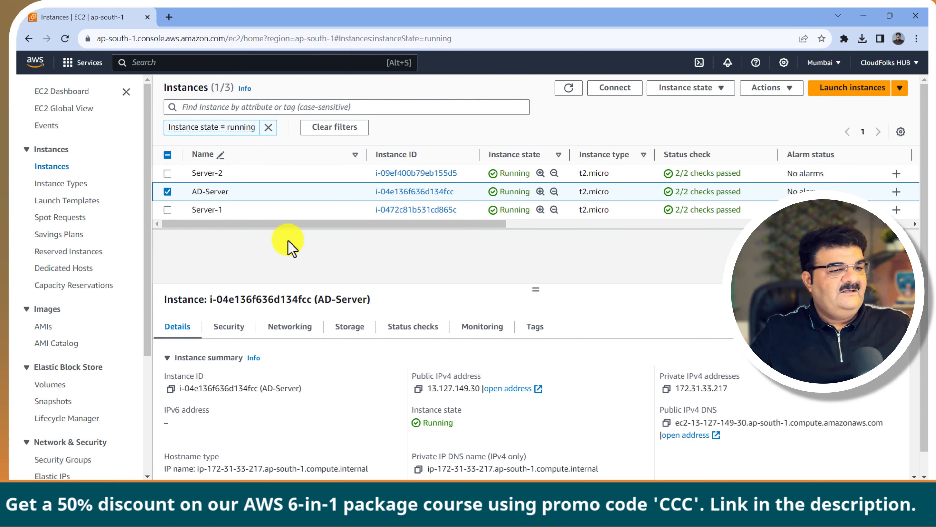
{"action": "left_click", "coordinate": [667, 389]}
{"action": "mouse_move", "coordinate": [608, 520]}
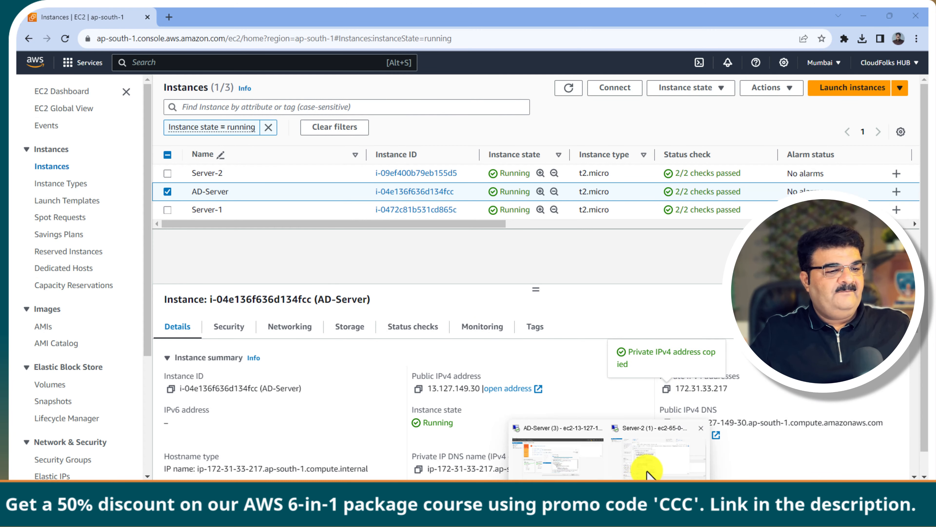
{"action": "left_click", "coordinate": [647, 472]}
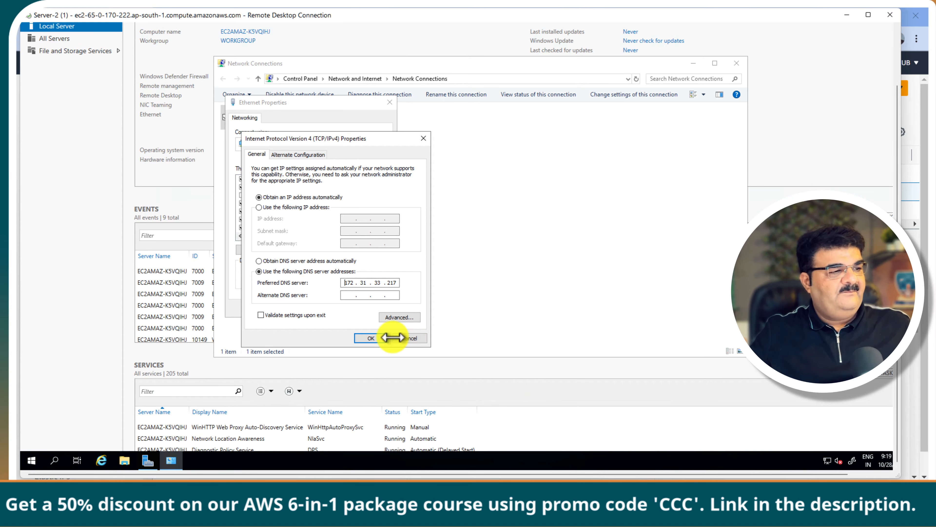
Step: Save the 172.31.33.217 DNS setting and close Network Connections
{"action": "left_click", "coordinate": [370, 337]}
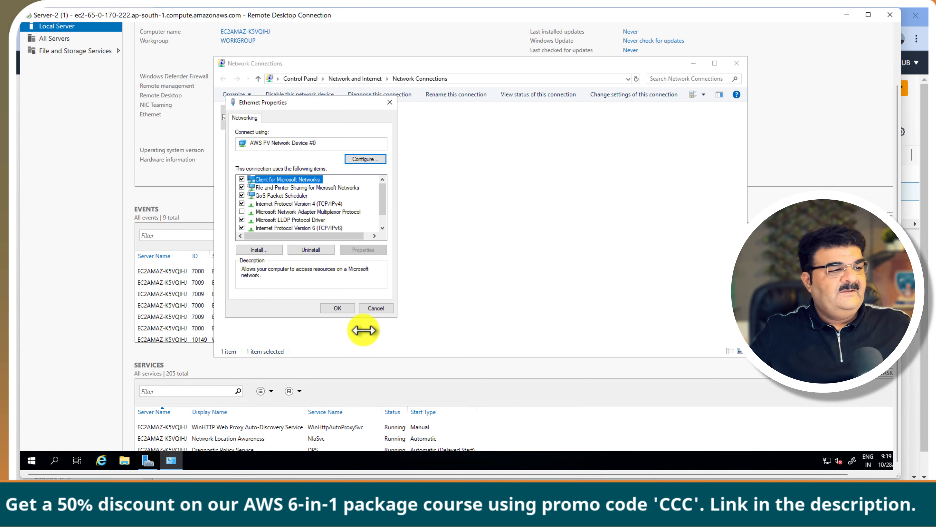
{"action": "left_click", "coordinate": [336, 307]}
{"action": "left_click", "coordinate": [736, 63]}
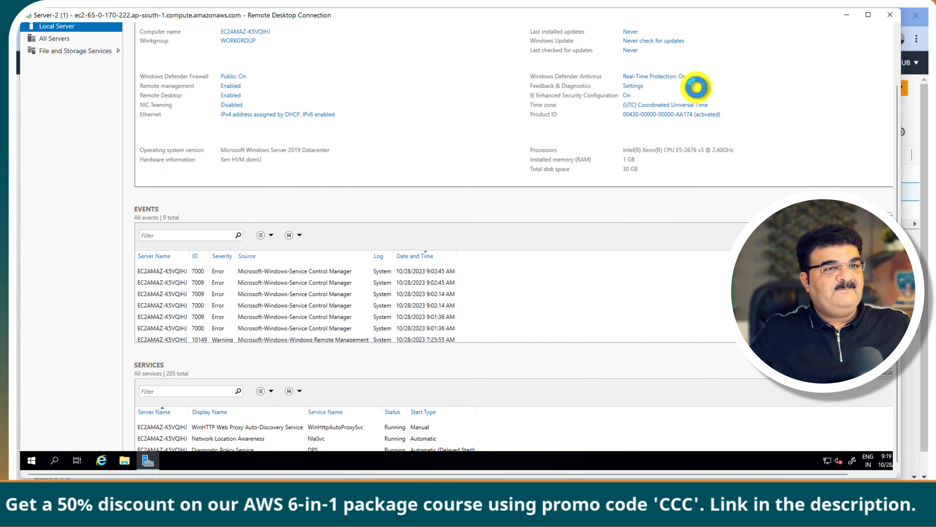
Step: Restart Server-2 from the Start power menu and minimize its remote session
{"action": "left_click", "coordinate": [32, 460]}
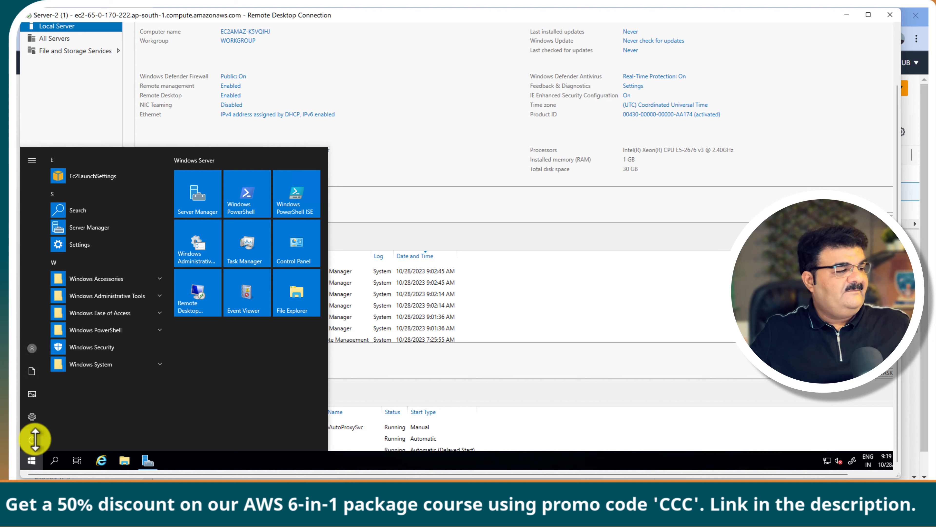
{"action": "left_click", "coordinate": [32, 439]}
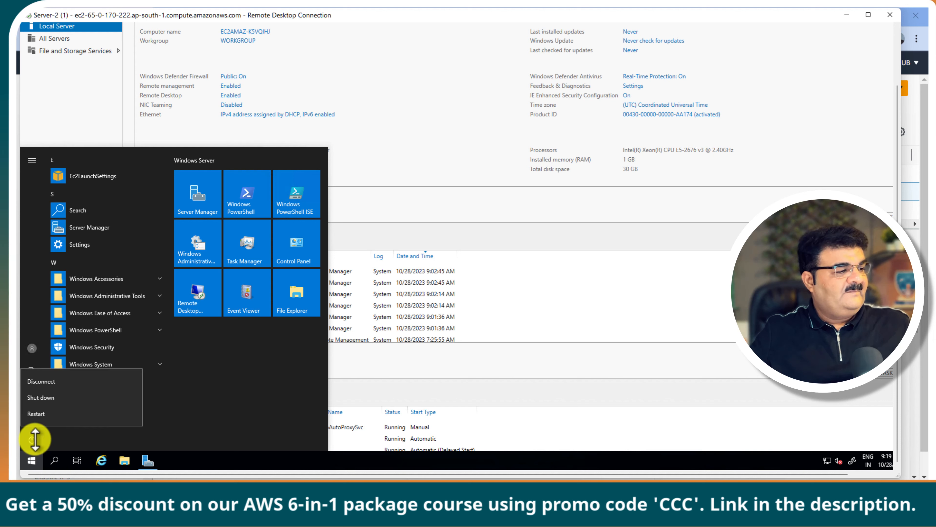
{"action": "left_click", "coordinate": [47, 414]}
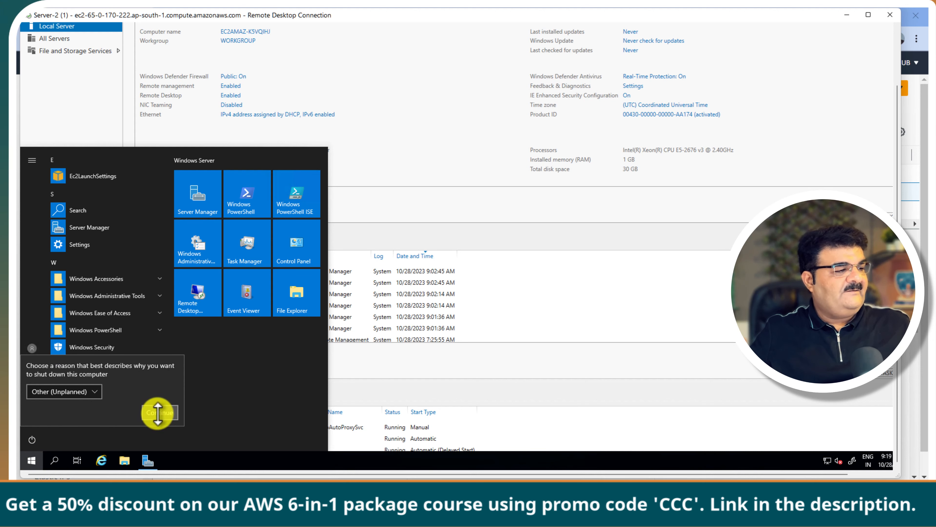
{"action": "left_click", "coordinate": [157, 412]}
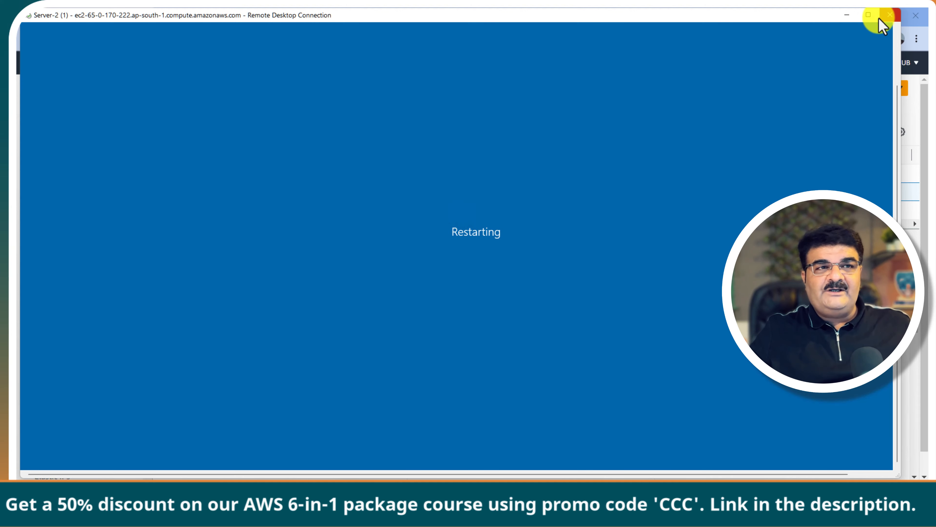
{"action": "left_click", "coordinate": [847, 15]}
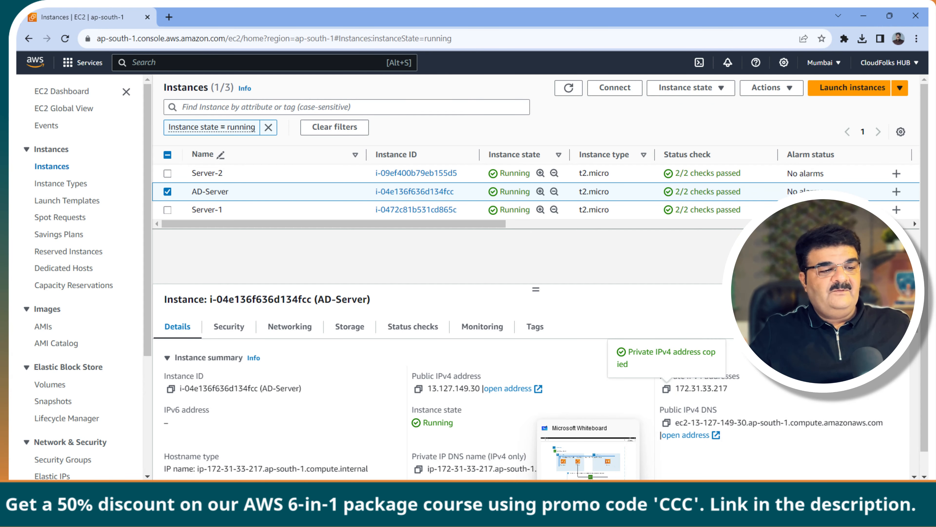
Step: On AD-Server, close the role installation results and launch 'Promote this server to a domain controller'
{"action": "left_click", "coordinate": [606, 477]}
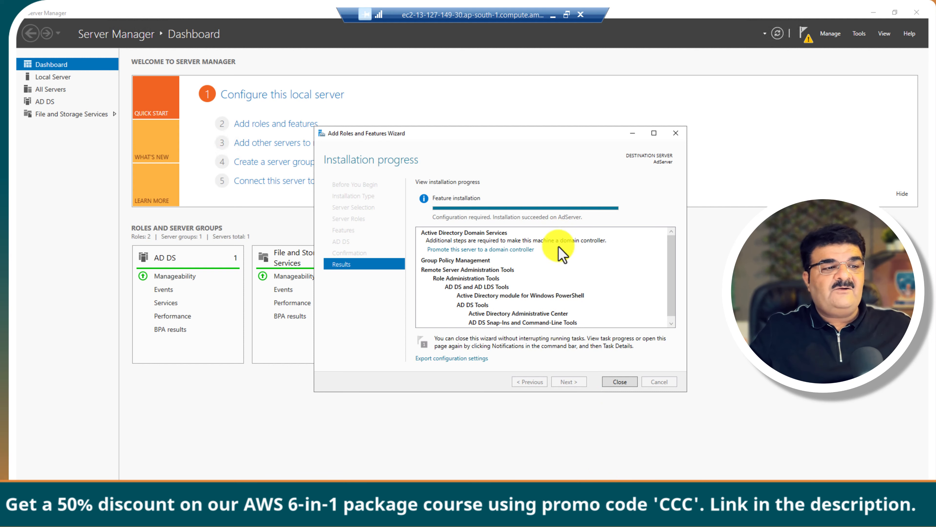
{"action": "left_click", "coordinate": [620, 381]}
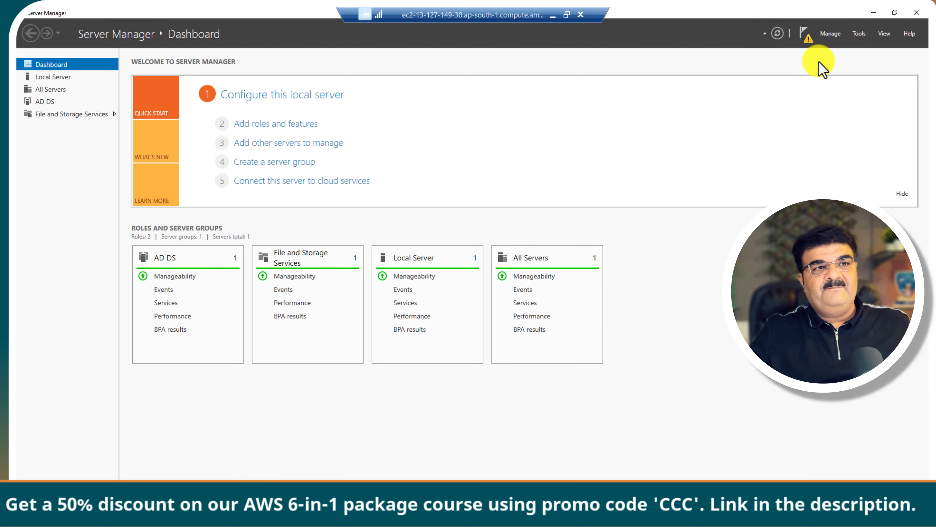
{"action": "left_click", "coordinate": [805, 39]}
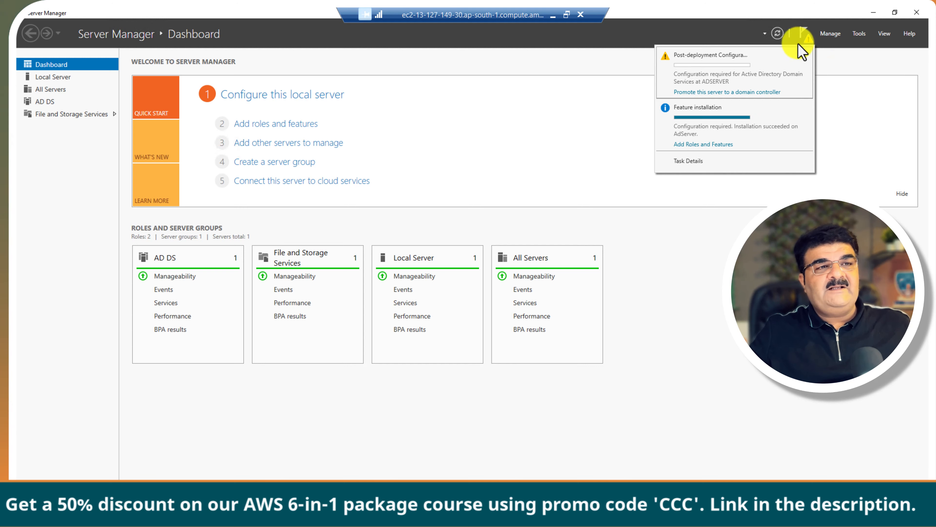
{"action": "left_click", "coordinate": [721, 91]}
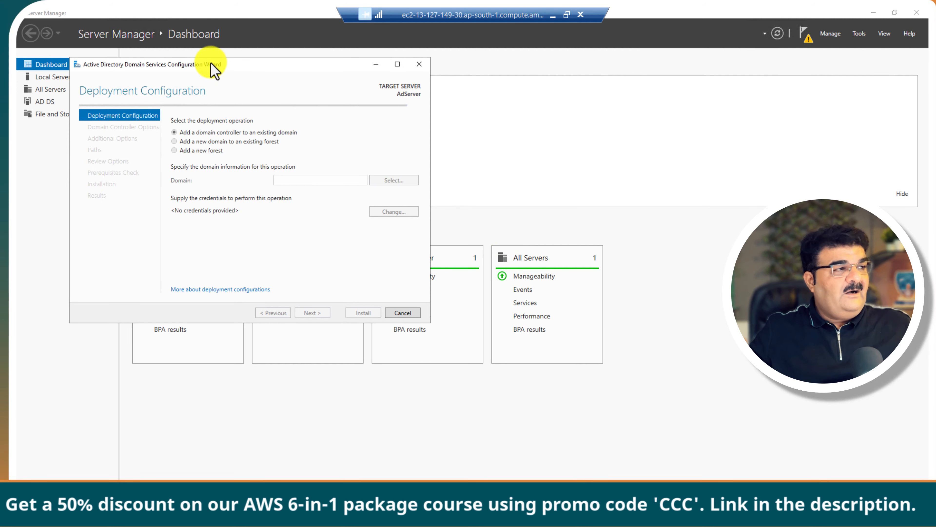
{"action": "left_click_drag", "start_coordinate": [211, 63], "coordinate": [389, 88]}
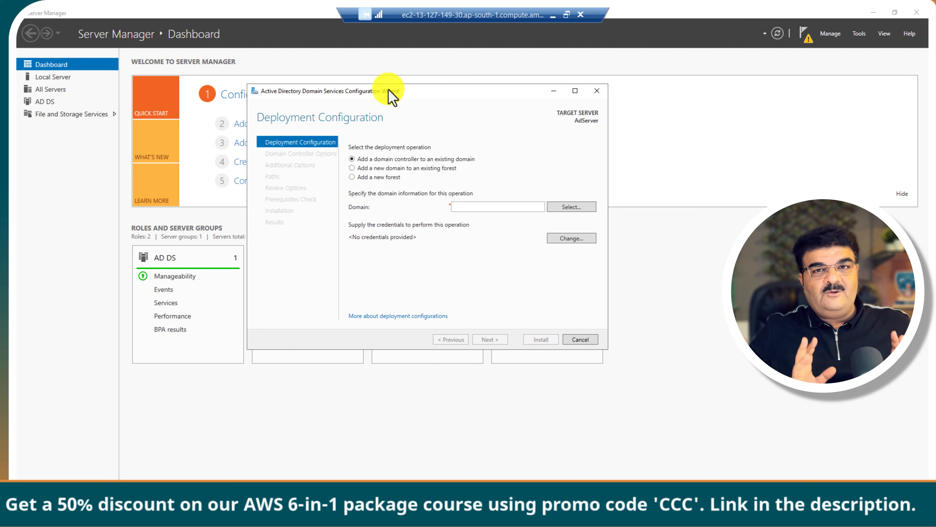
Step: Select Add a new forest and start typing the root domain name cloudfolks.local
{"action": "left_click", "coordinate": [378, 177]}
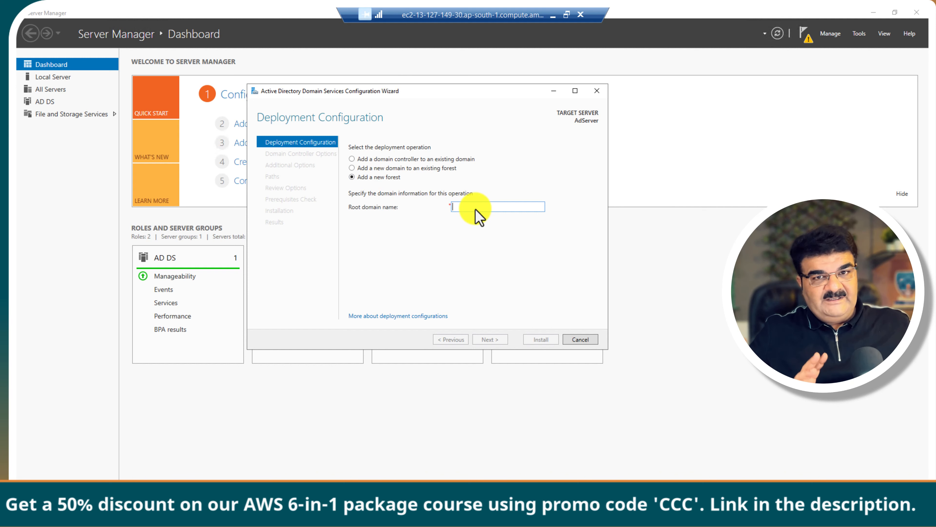
{"action": "type", "text": "d"}
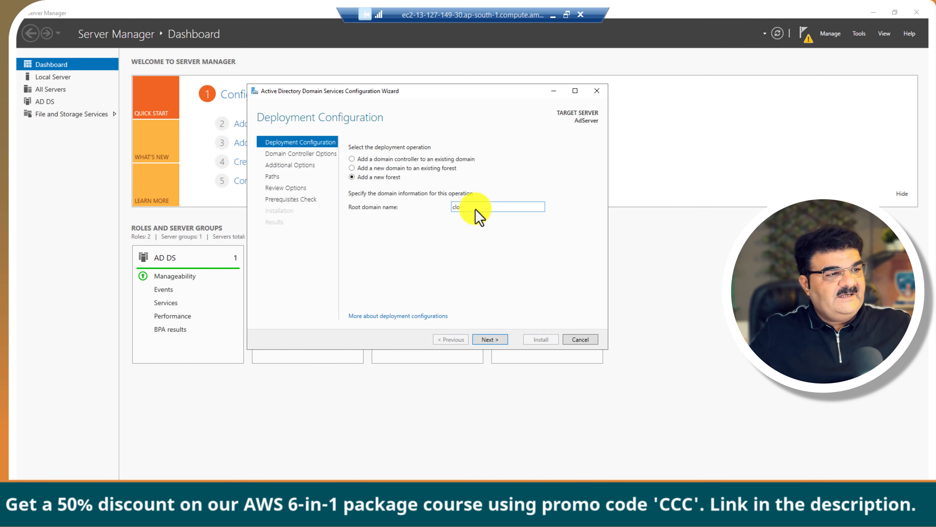
{"action": "type", "text": "u"}
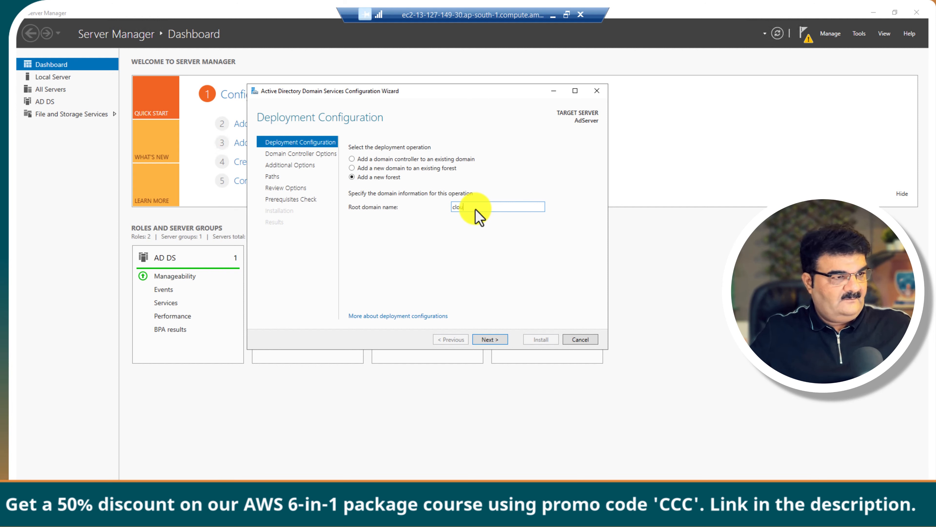
{"action": "type", "text": "df"}
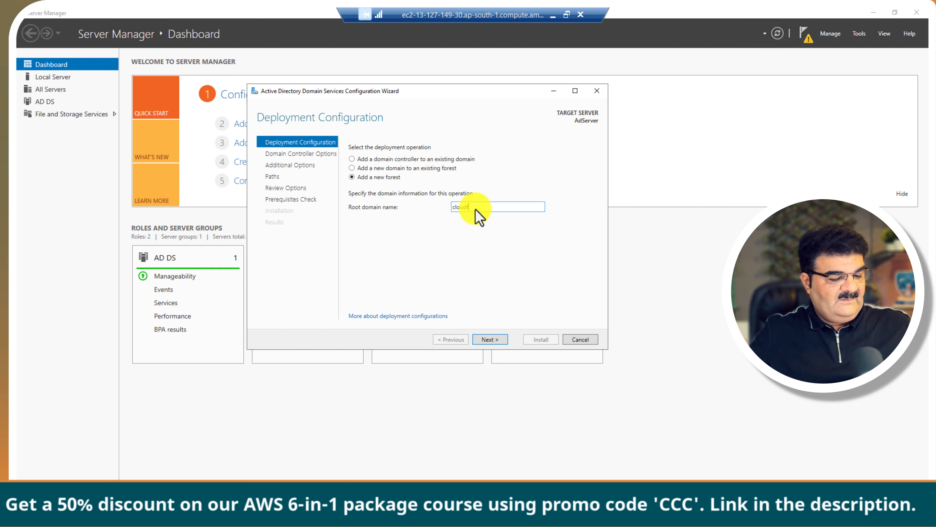
{"action": "type", "text": "olks"}
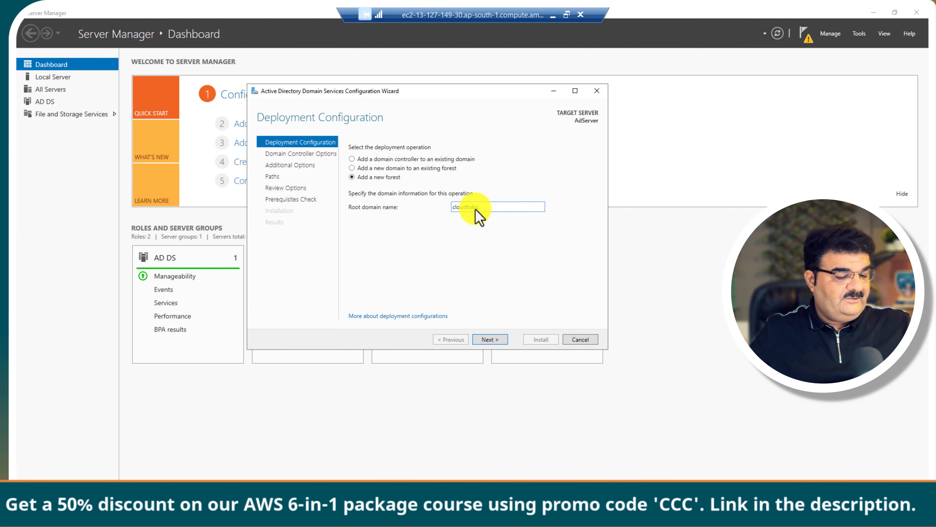
{"action": "type", "text": ".local"}
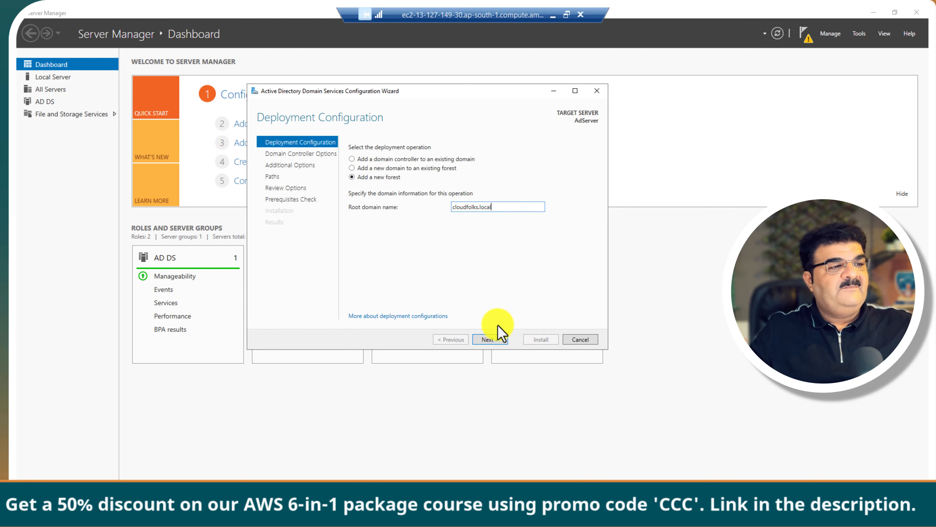
Step: Enter and confirm the DSRM password, then advance to the DNS Options page
{"action": "left_click", "coordinate": [501, 341]}
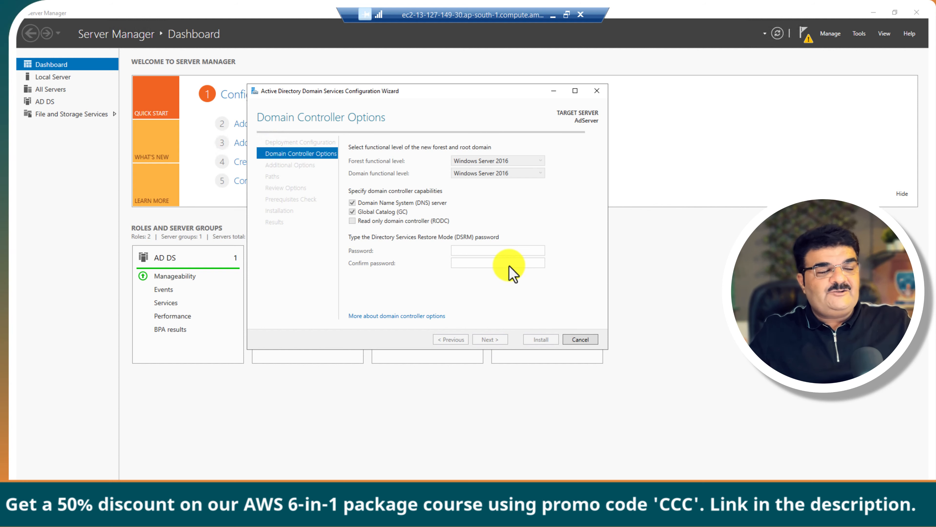
{"action": "left_click", "coordinate": [489, 252]}
{"action": "type", "text": "••"}
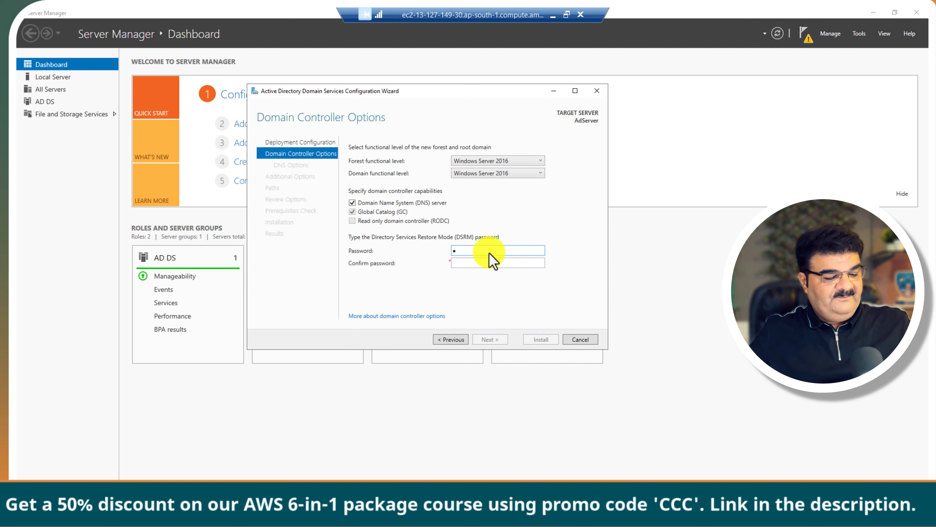
{"action": "type", "text": "•••••••"}
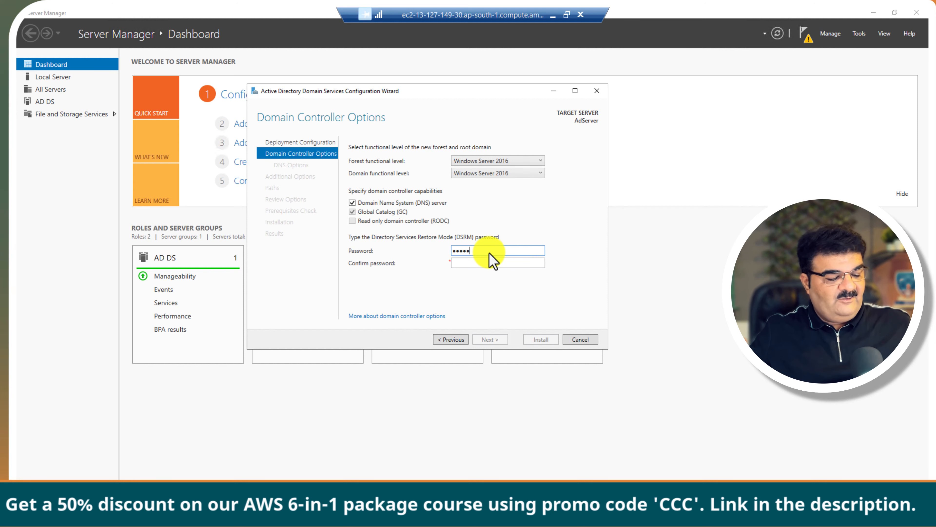
{"action": "type", "text": "•"}
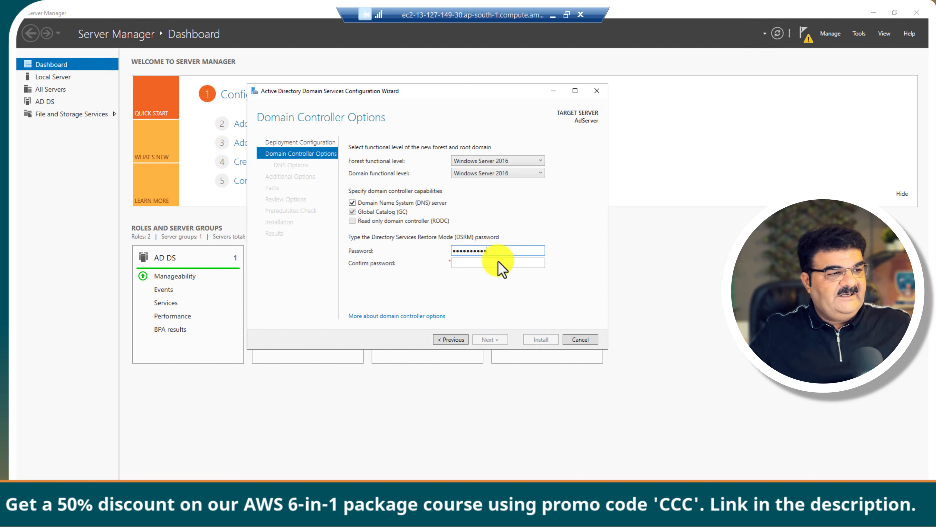
{"action": "left_click", "coordinate": [499, 264]}
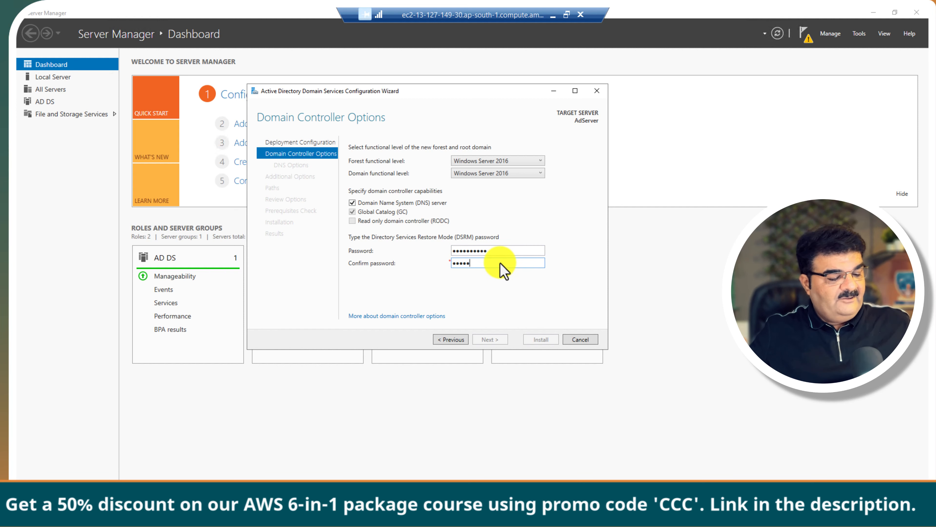
{"action": "type", "text": "••••••••••"}
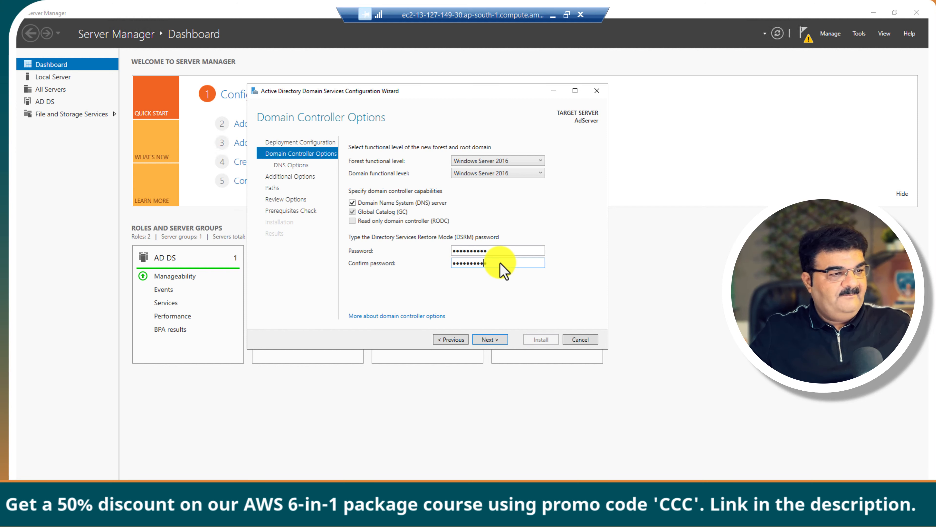
{"action": "left_click", "coordinate": [493, 340]}
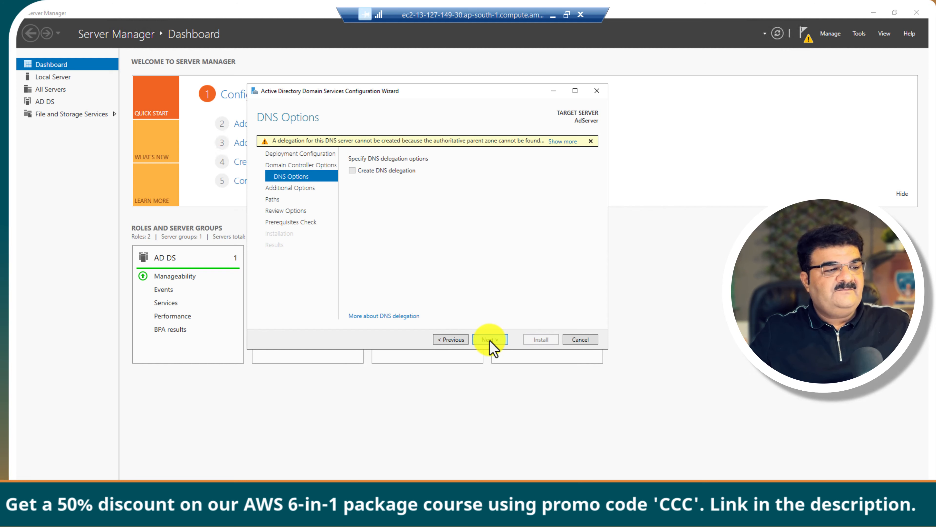
Step: Advance through DNS Options, NetBIOS name CLOUDFOLKS and default paths to Review Options
{"action": "left_click", "coordinate": [490, 340]}
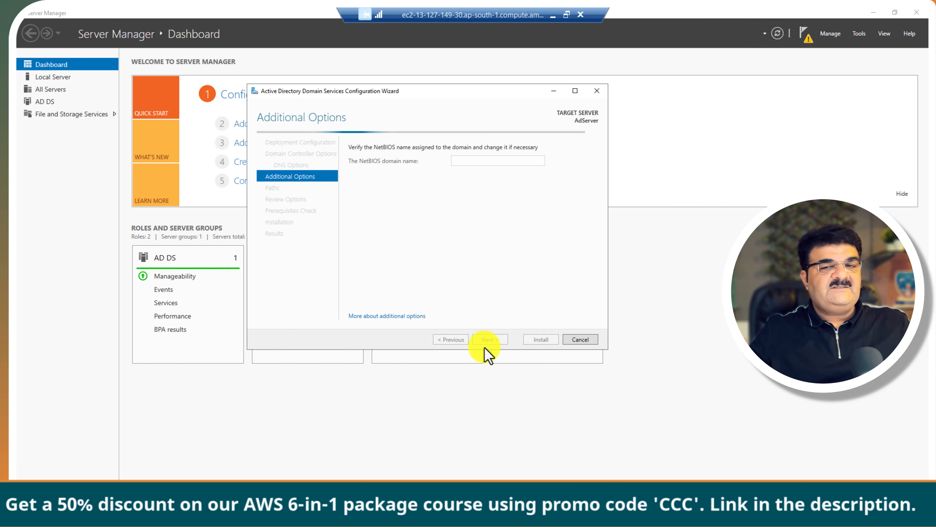
{"action": "left_click", "coordinate": [492, 341]}
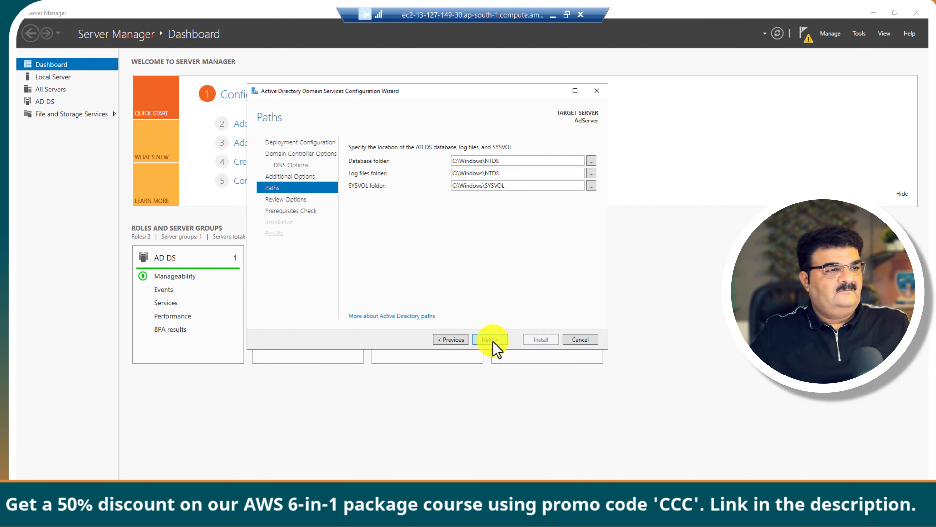
{"action": "left_click", "coordinate": [456, 340]}
{"action": "left_click", "coordinate": [456, 340]}
{"action": "left_click", "coordinate": [456, 339]}
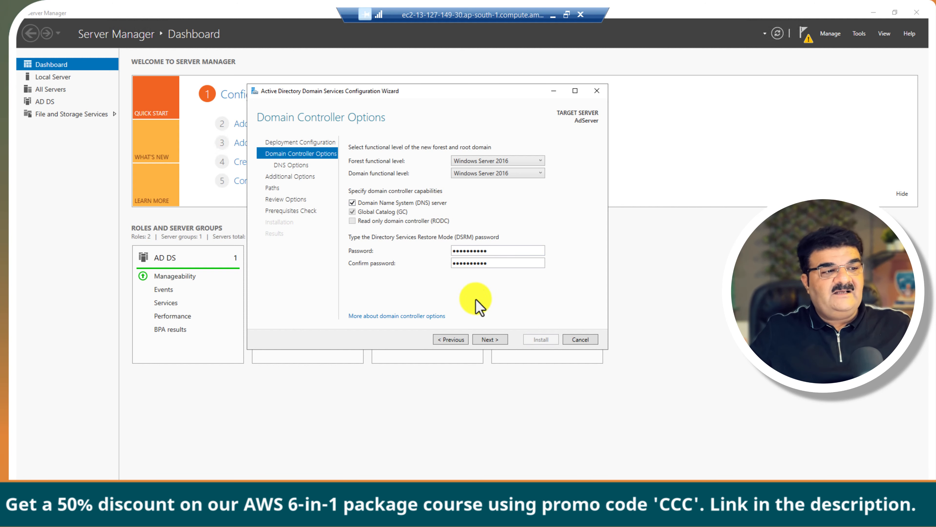
{"action": "left_click", "coordinate": [493, 341]}
{"action": "left_click", "coordinate": [493, 341]}
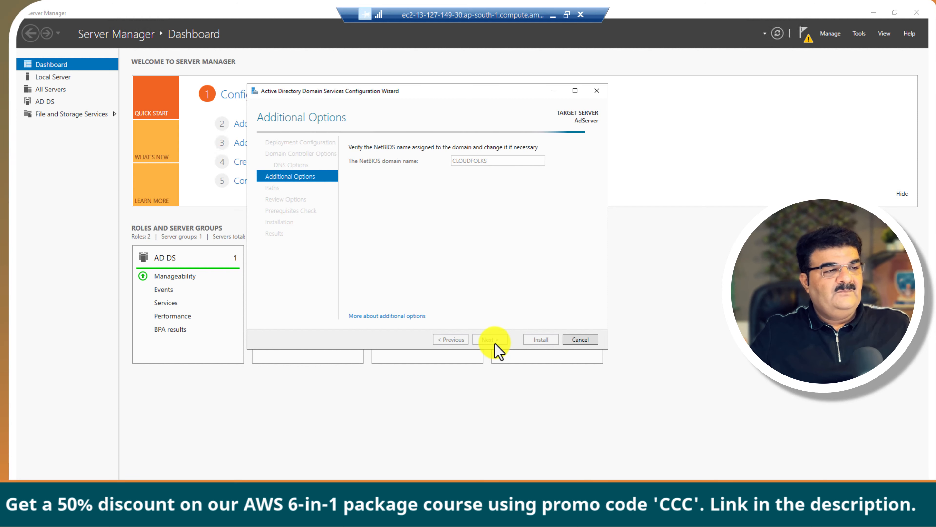
{"action": "left_click", "coordinate": [494, 340]}
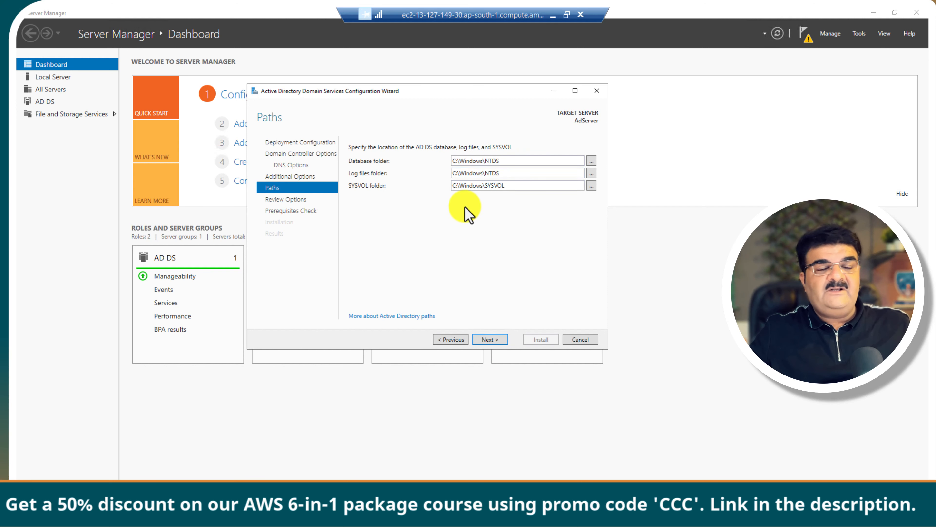
{"action": "left_click", "coordinate": [493, 340]}
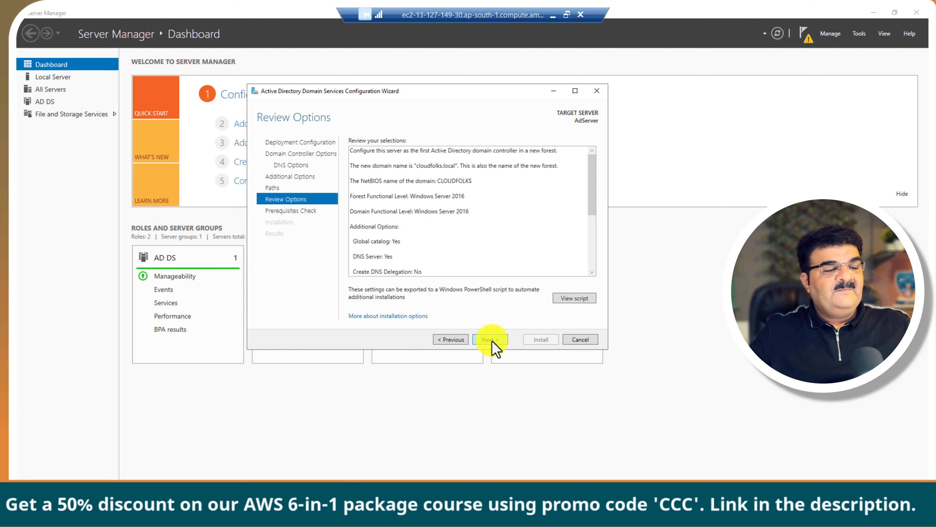
Step: Pass the prerequisites check and install AD DS to promote AdServer
{"action": "left_click", "coordinate": [493, 340]}
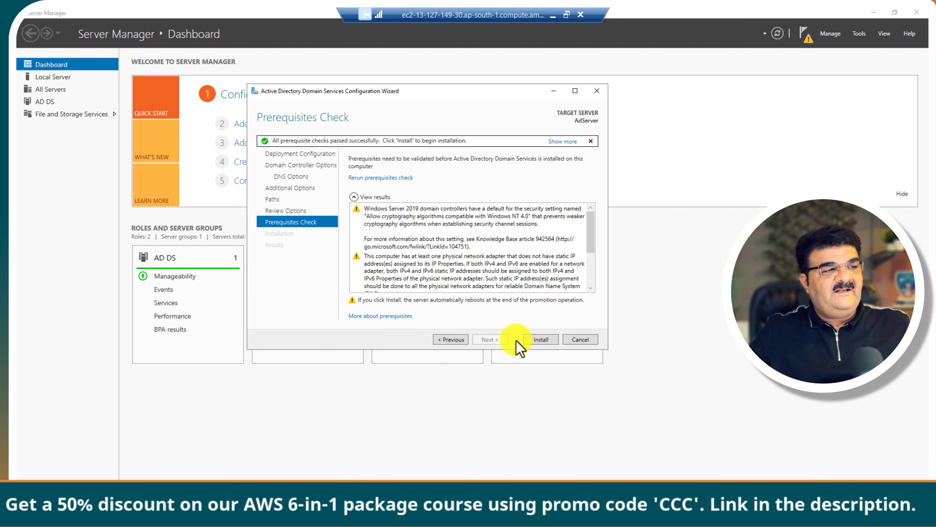
{"action": "left_click", "coordinate": [540, 340]}
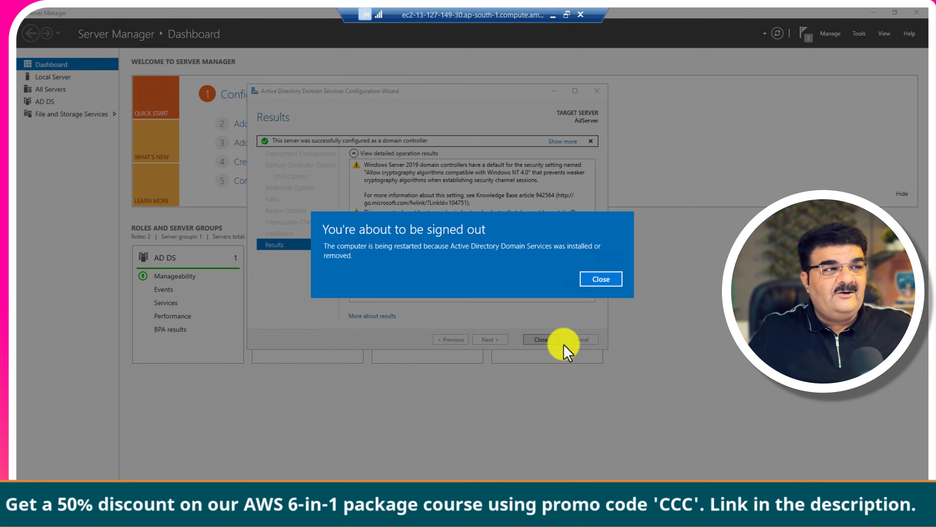
{"action": "left_click", "coordinate": [600, 280]}
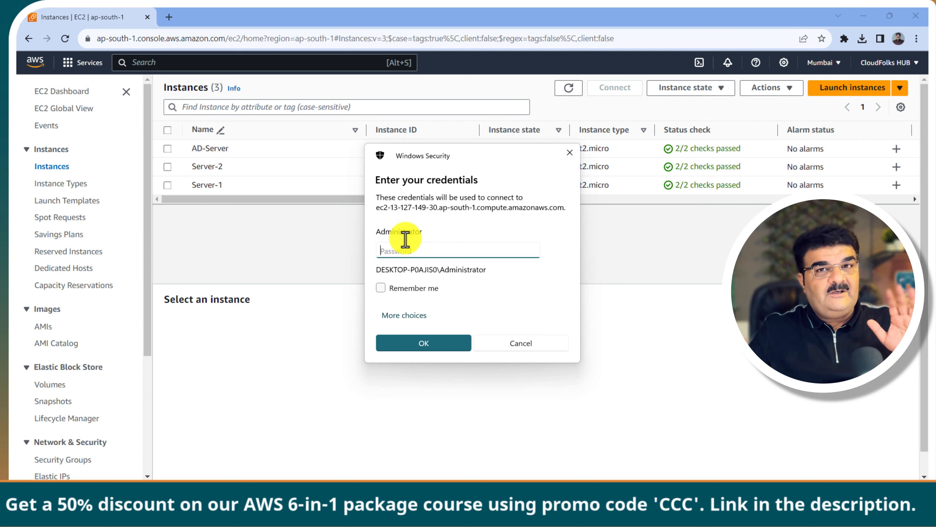
{"action": "left_click", "coordinate": [419, 315]}
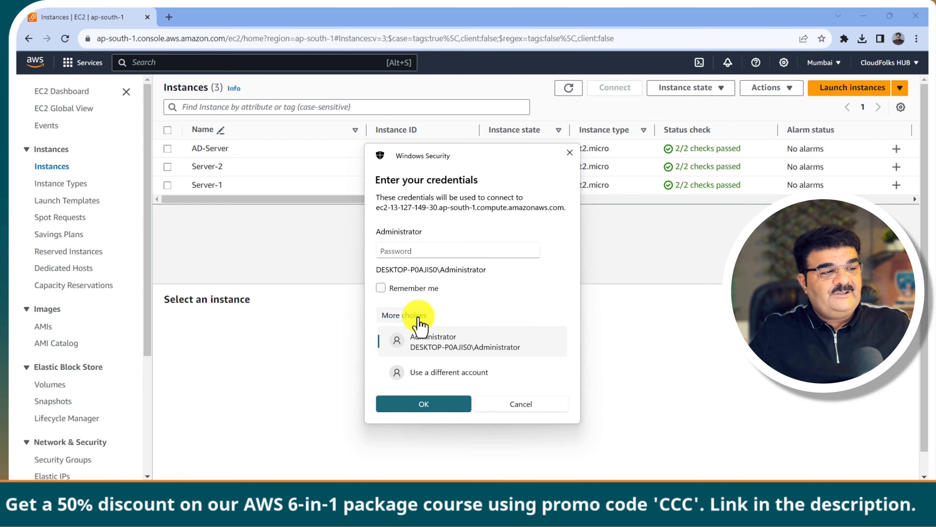
{"action": "left_click", "coordinate": [436, 370]}
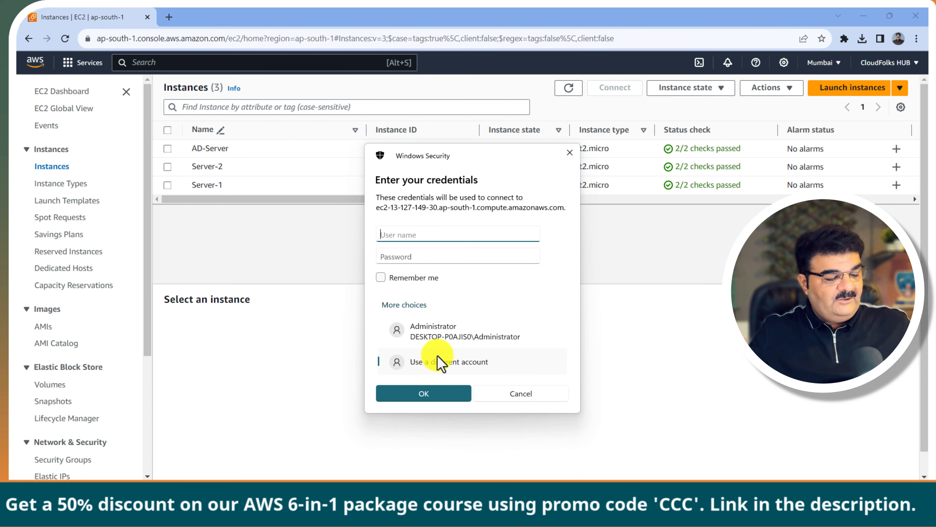
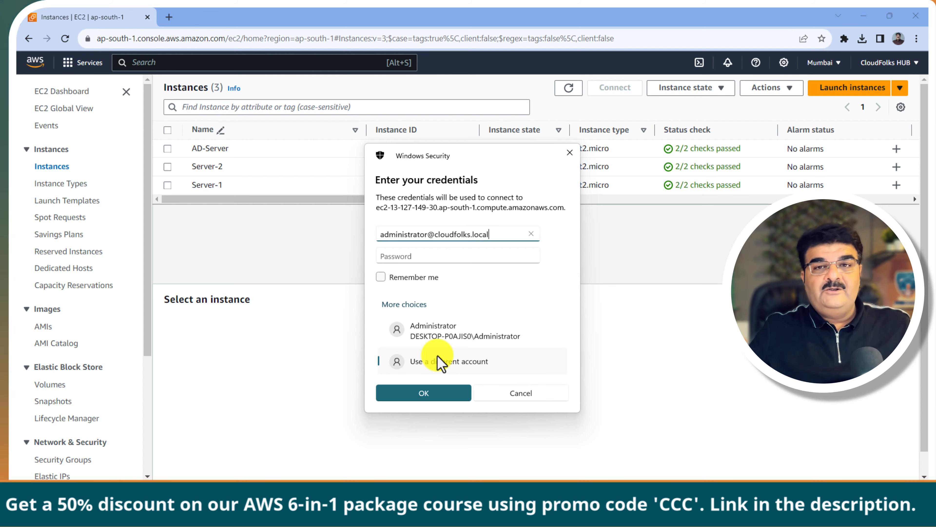
{"action": "left_click", "coordinate": [399, 257]}
{"action": "type", "text": "P"}
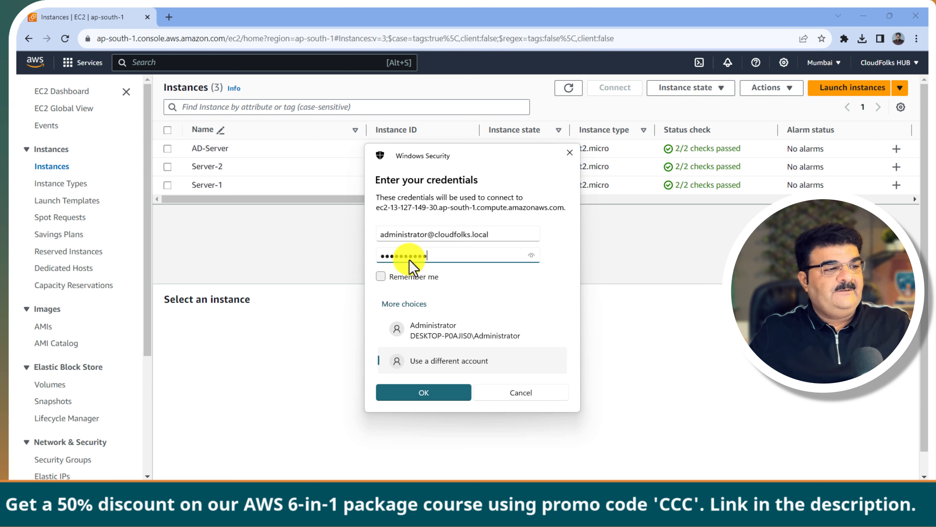
{"action": "left_click", "coordinate": [532, 256]}
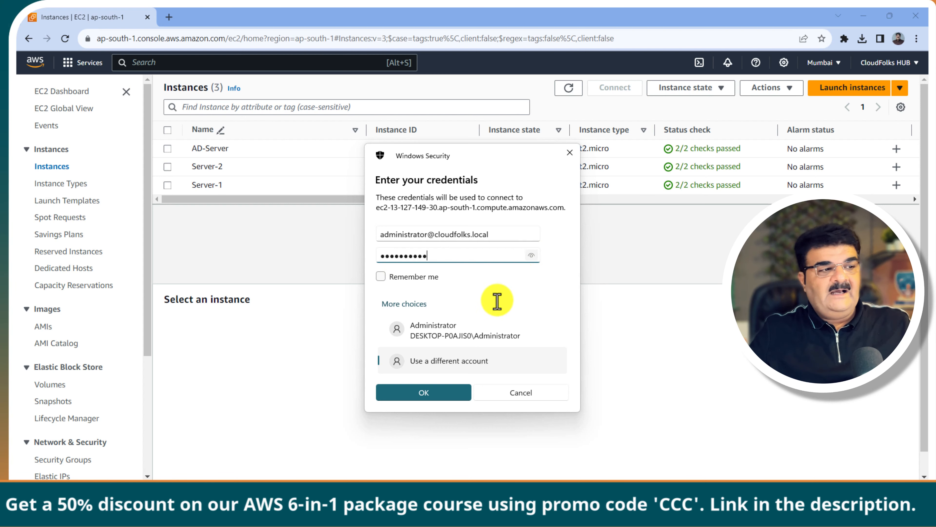
{"action": "left_click", "coordinate": [425, 394]}
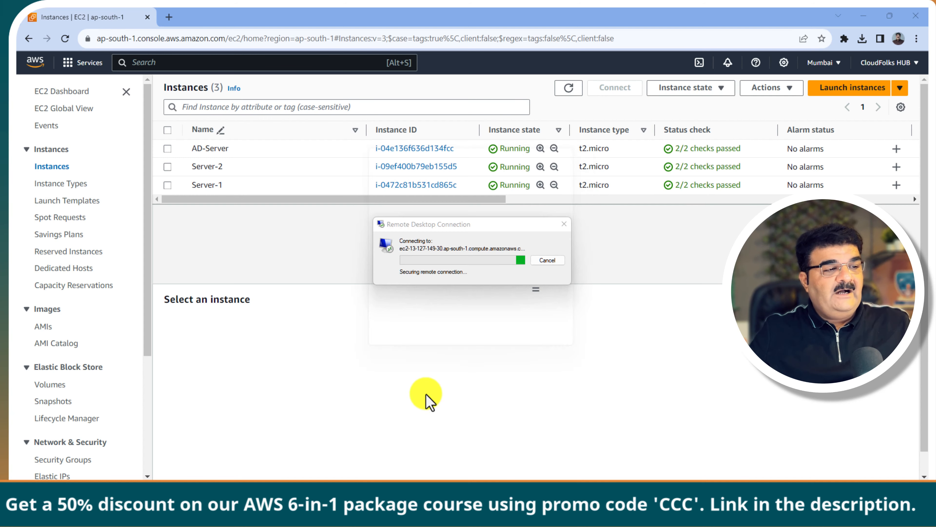
{"action": "left_click", "coordinate": [503, 334]}
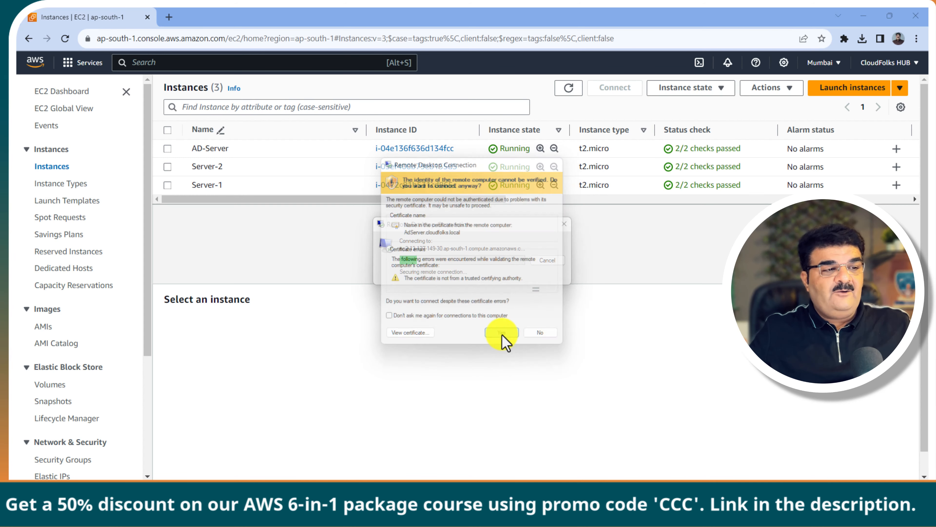